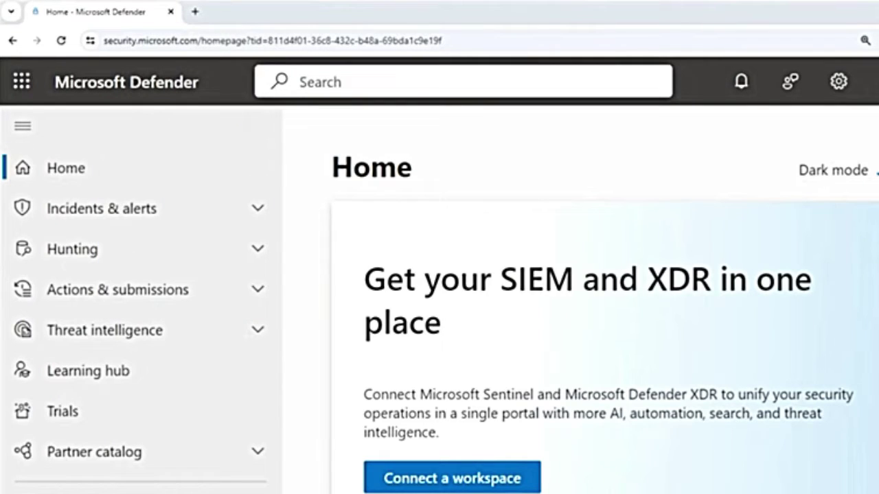
Step: Open the Indicators page under Rules in the Endpoints settings and collapse the navigation pane
{"action": "scroll", "coordinate": [103, 378], "scroll_direction": "down", "scroll_amount": 10}
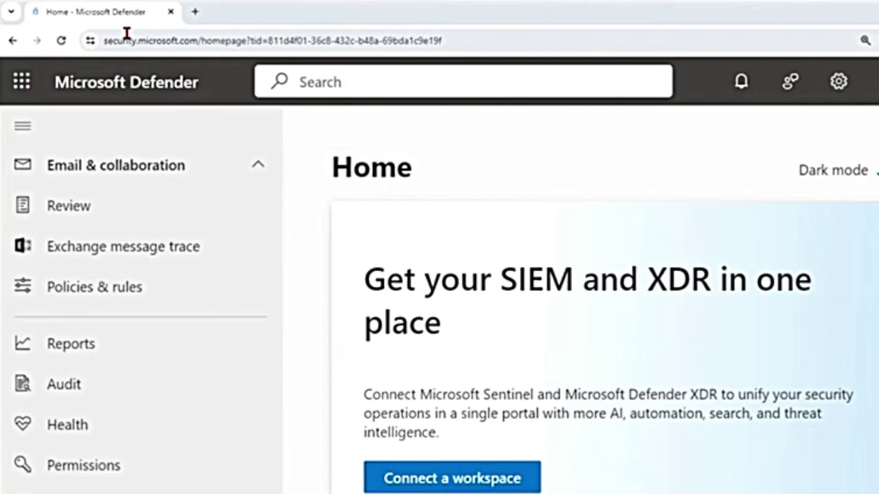
{"action": "scroll", "coordinate": [157, 323], "scroll_direction": "down", "scroll_amount": 3}
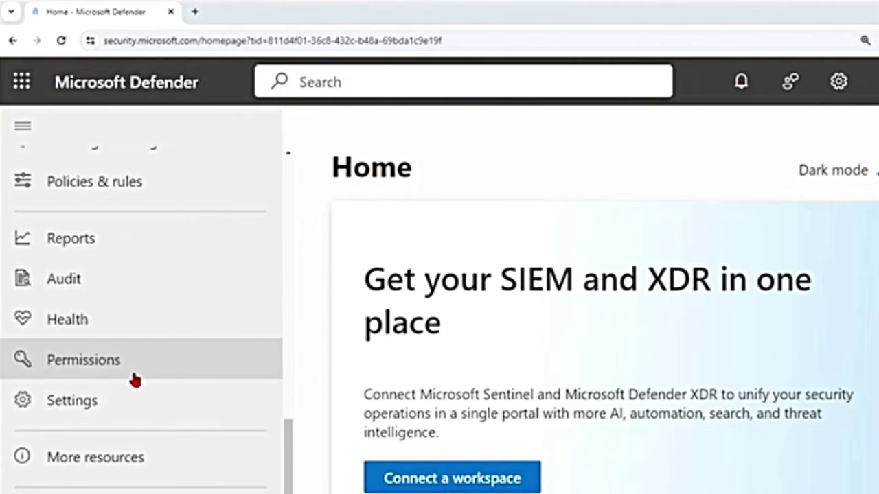
{"action": "left_click", "coordinate": [87, 410]}
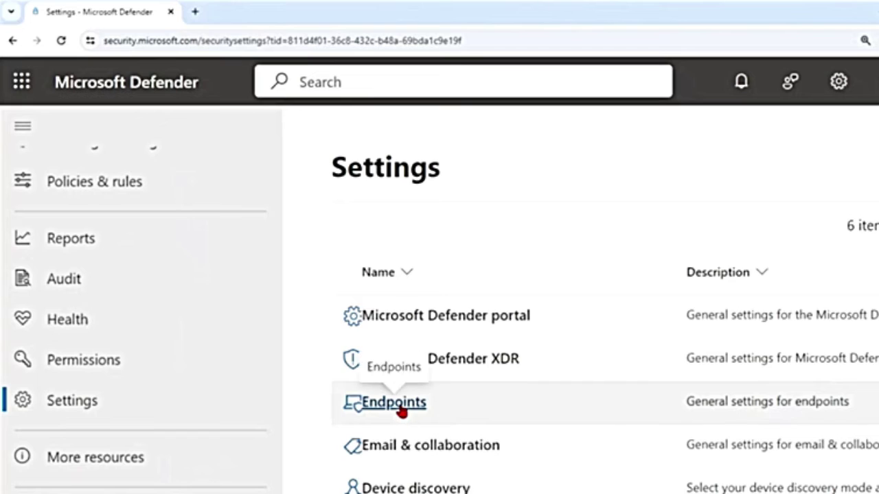
{"action": "left_click", "coordinate": [401, 410]}
{"action": "scroll", "coordinate": [492, 413], "scroll_direction": "down", "scroll_amount": 4}
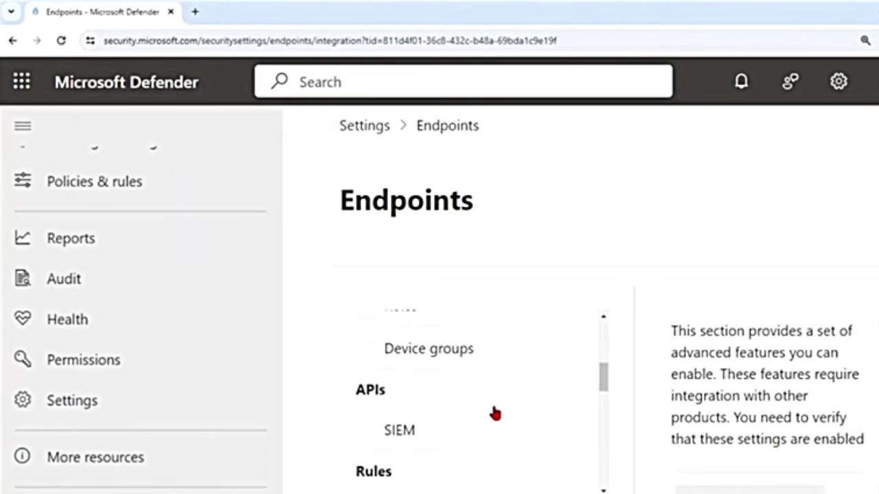
{"action": "scroll", "coordinate": [494, 412], "scroll_direction": "down", "scroll_amount": 2}
{"action": "left_click", "coordinate": [423, 433]}
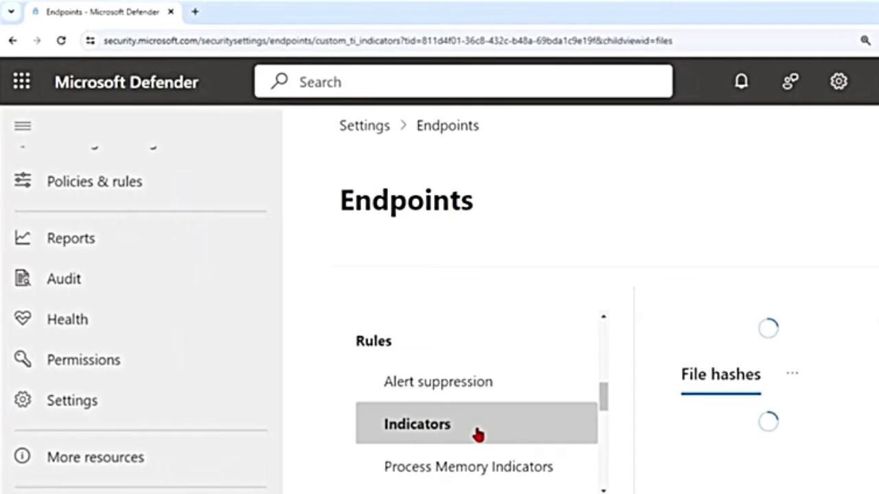
{"action": "left_click", "coordinate": [26, 129]}
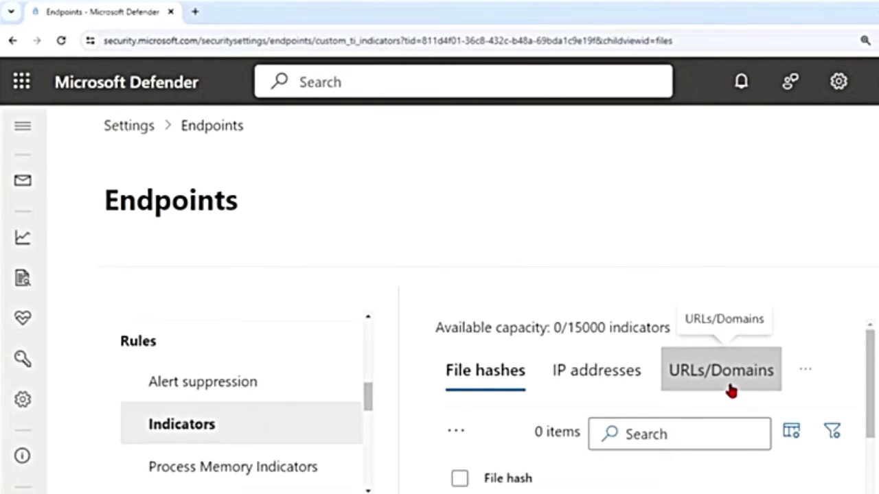
Step: View the IP addresses indicators and the URLs/Domains indicators
{"action": "scroll", "coordinate": [618, 328], "scroll_direction": "down", "scroll_amount": 2}
{"action": "scroll", "coordinate": [610, 352], "scroll_direction": "up", "scroll_amount": 1}
{"action": "left_click", "coordinate": [624, 345]}
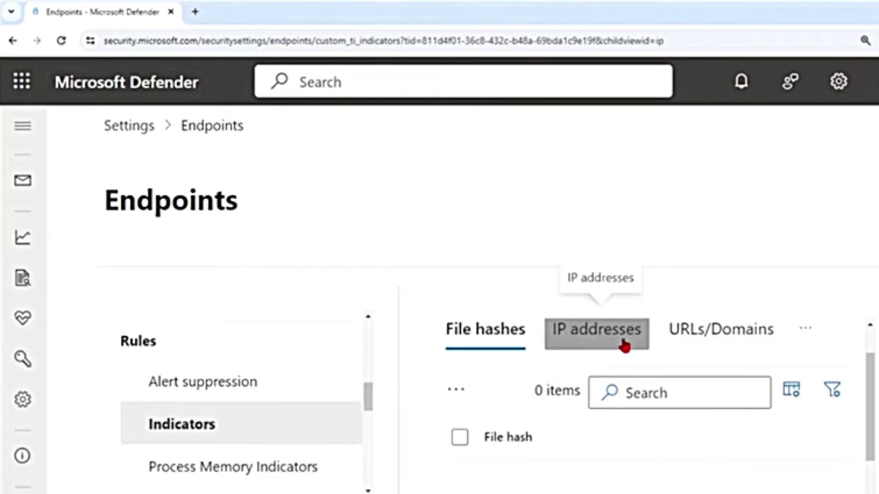
{"action": "left_click", "coordinate": [720, 376]}
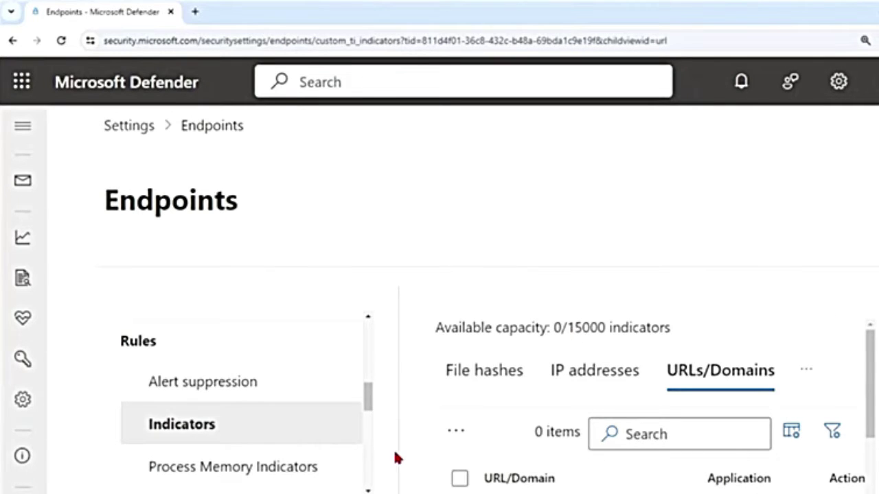
Step: Open the Web content filtering page in the Endpoints rules
{"action": "scroll", "coordinate": [305, 448], "scroll_direction": "down", "scroll_amount": 1}
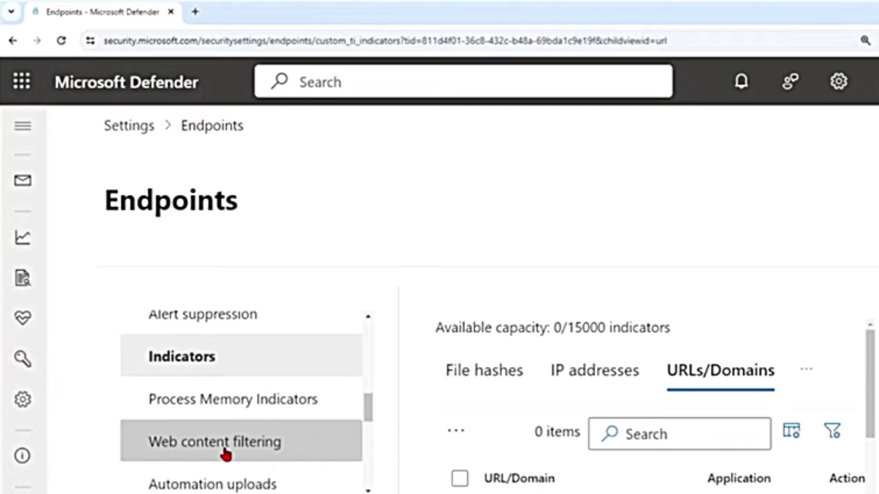
{"action": "scroll", "coordinate": [210, 398], "scroll_direction": "up", "scroll_amount": 1}
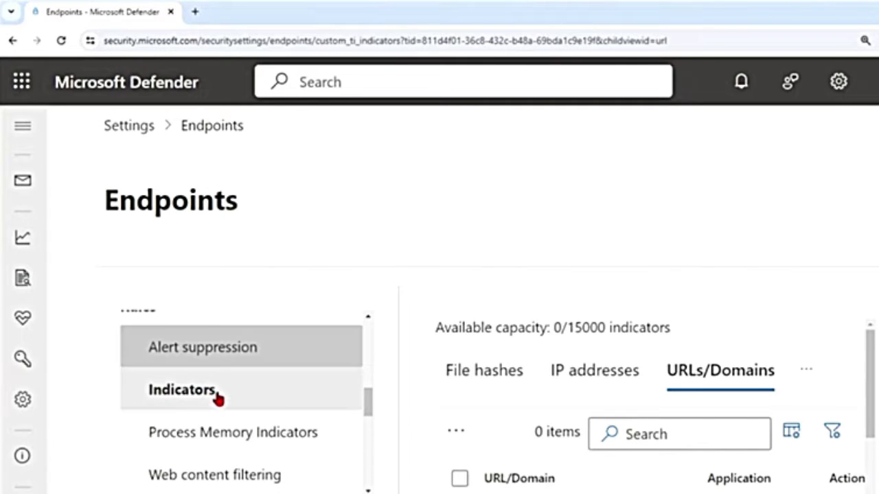
{"action": "scroll", "coordinate": [214, 412], "scroll_direction": "down", "scroll_amount": 1}
{"action": "left_click", "coordinate": [210, 446]}
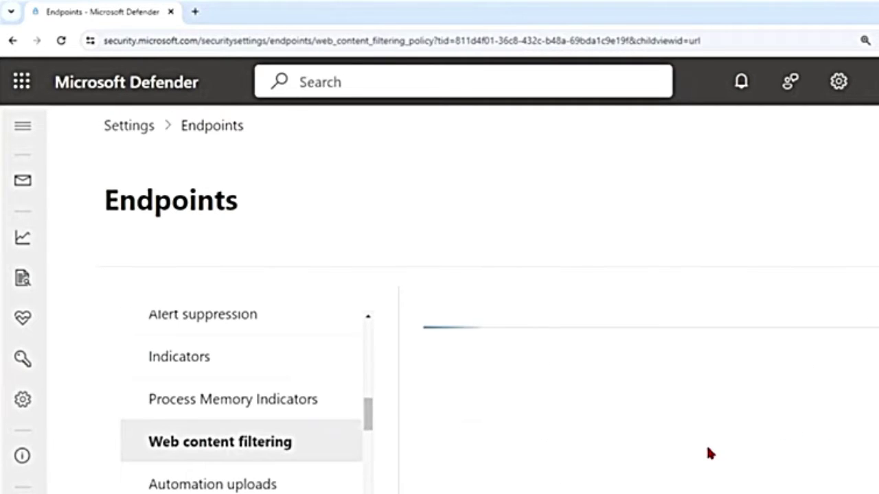
Step: Start a new web content filtering policy named "tes" and proceed to its blocked categories
{"action": "left_click", "coordinate": [475, 343]}
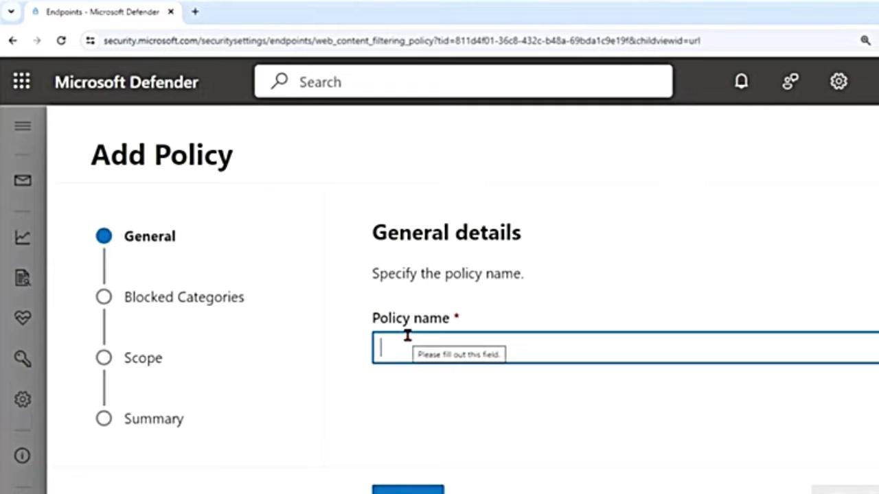
{"action": "type", "text": "tes"}
{"action": "left_click", "coordinate": [408, 492]}
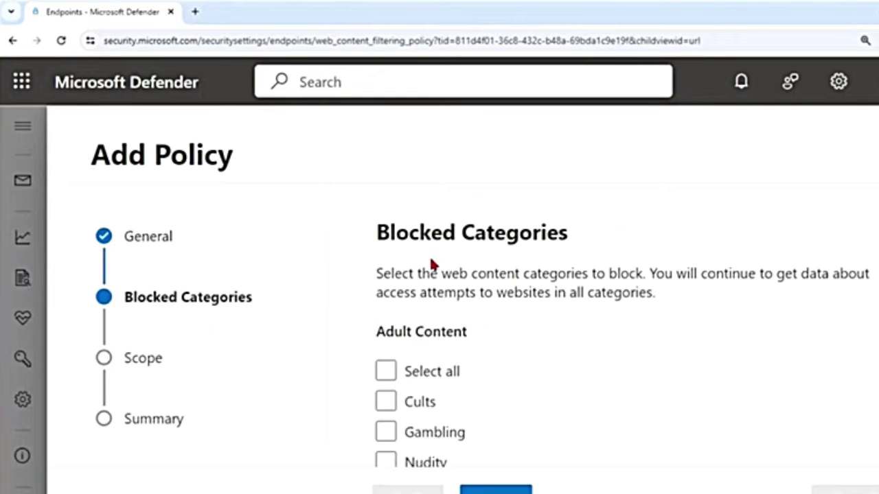
Step: Examine the web content categories that can be blocked, toggling Download Sites and Criminal Activity, and cancel the policy
{"action": "left_click_drag", "start_coordinate": [447, 275], "coordinate": [547, 321]}
{"action": "scroll", "coordinate": [473, 387], "scroll_direction": "down", "scroll_amount": 3}
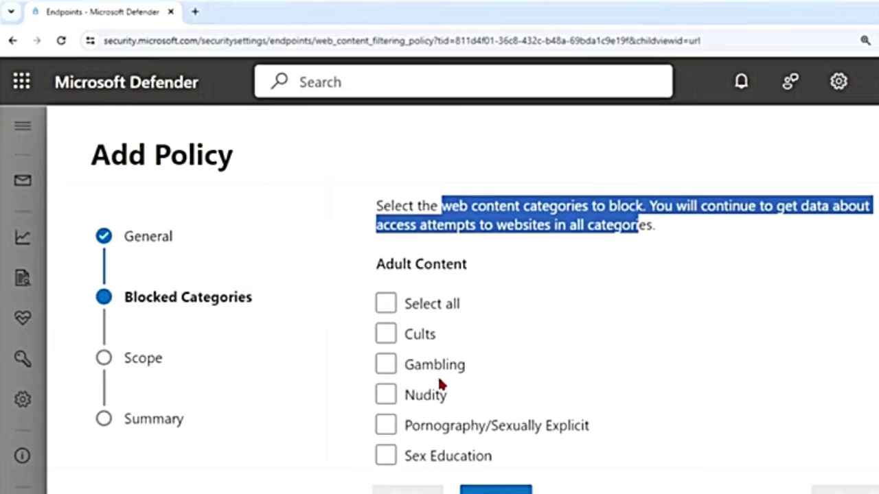
{"action": "scroll", "coordinate": [466, 400], "scroll_direction": "down", "scroll_amount": 3}
{"action": "left_click", "coordinate": [456, 280]}
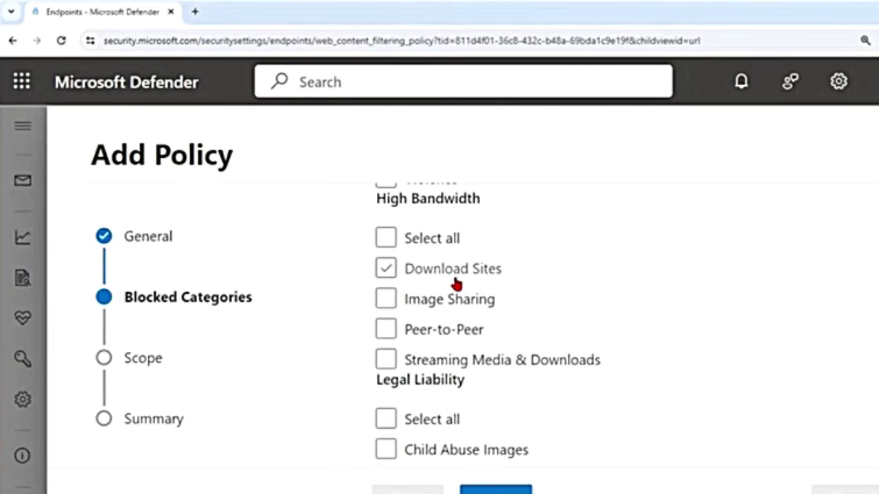
{"action": "left_click", "coordinate": [456, 282]}
{"action": "scroll", "coordinate": [468, 406], "scroll_direction": "down", "scroll_amount": 1}
{"action": "left_click", "coordinate": [472, 410]}
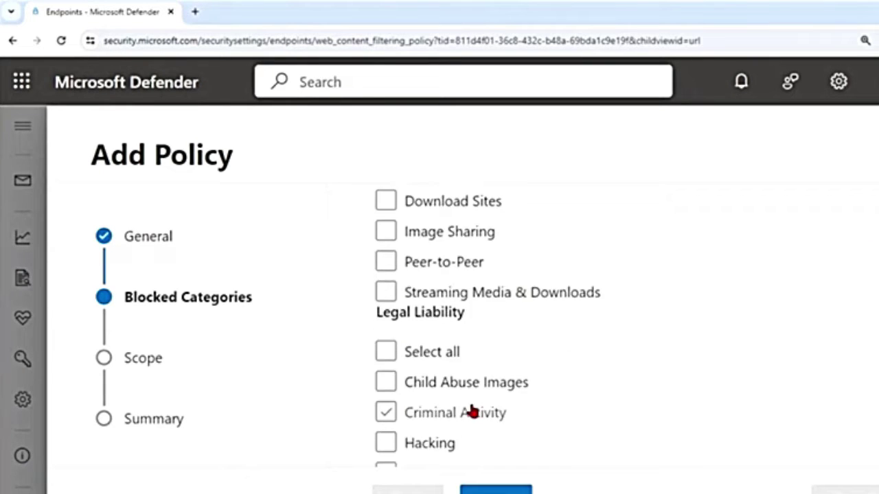
{"action": "scroll", "coordinate": [480, 409], "scroll_direction": "down", "scroll_amount": 6}
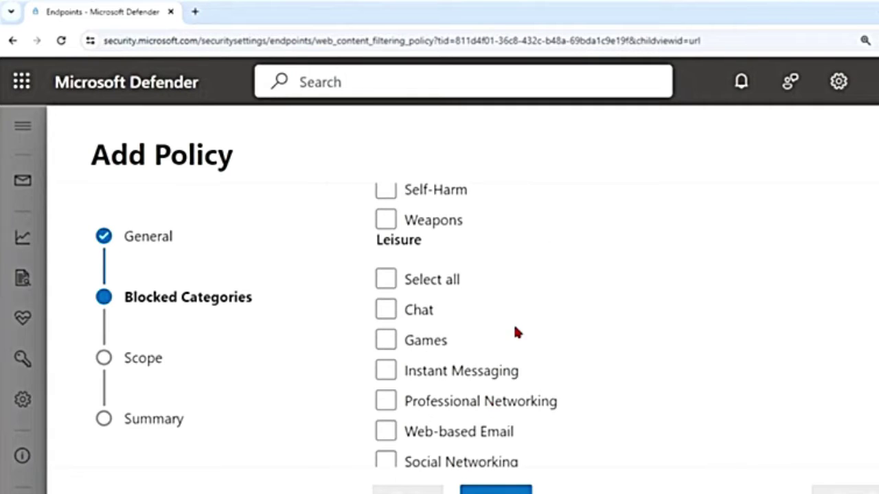
{"action": "scroll", "coordinate": [519, 337], "scroll_direction": "up", "scroll_amount": 10}
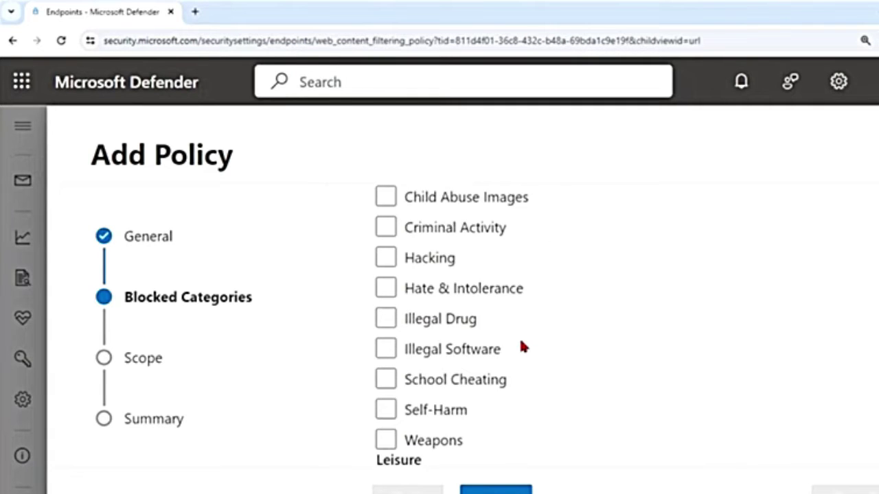
{"action": "left_click", "coordinate": [845, 490]}
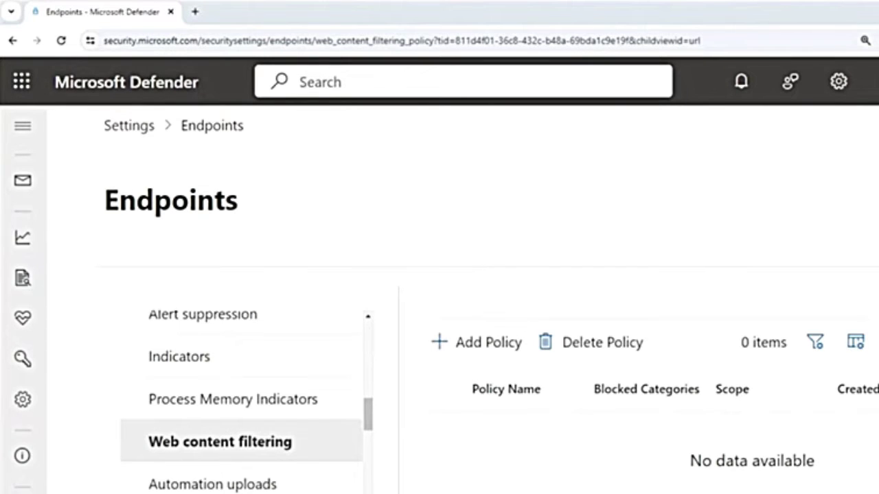
Step: Go back to the Indicators page and reopen Web content filtering
{"action": "left_click", "coordinate": [182, 365]}
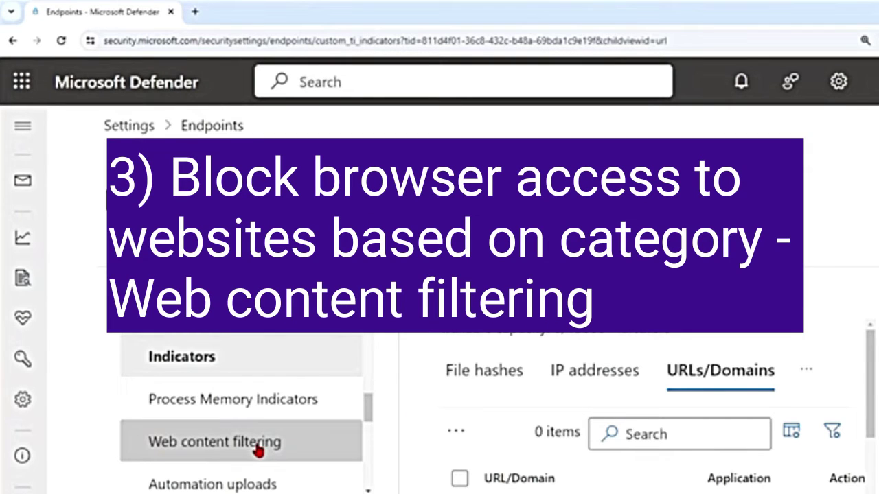
{"action": "left_click", "coordinate": [258, 450]}
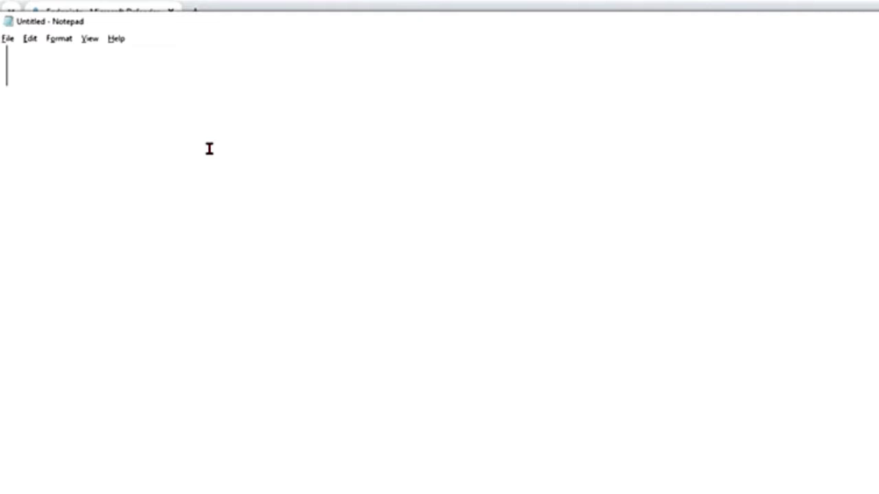
Step: In Notepad, write the first line "1) known good reputation ---- Allowed"
{"action": "type", "text": "1)"}
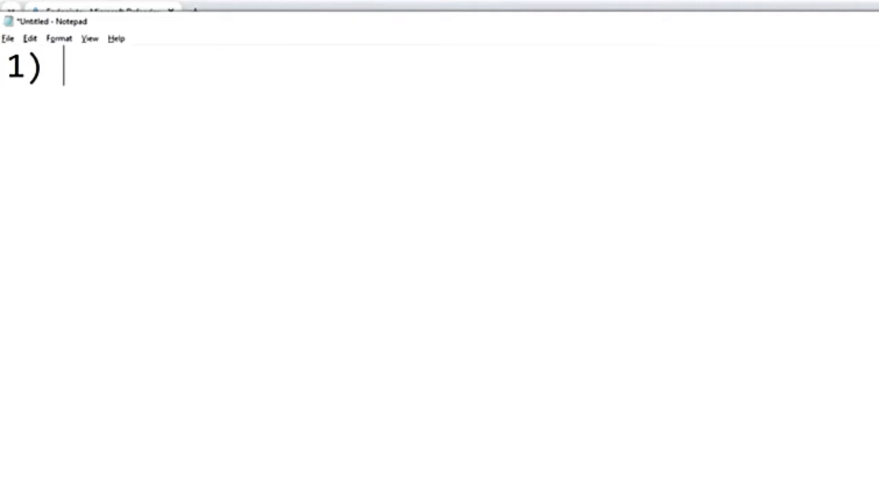
{"action": "type", "text": "known good reputation"}
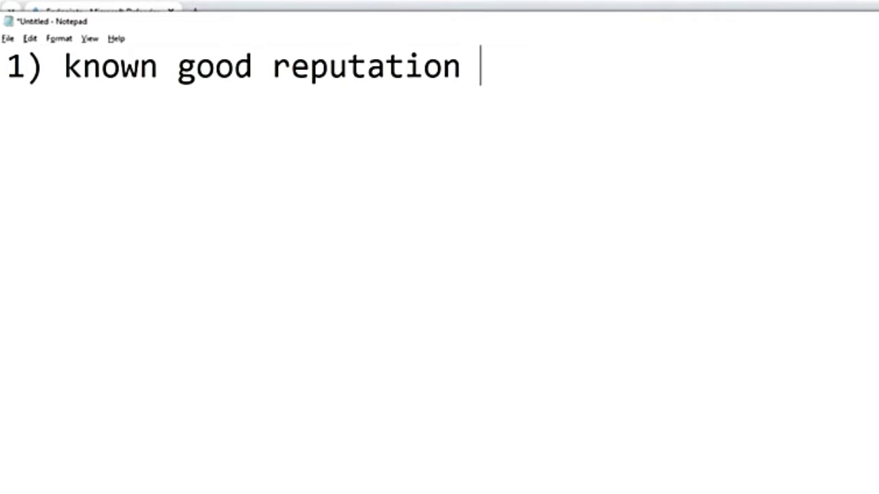
{"action": "type", "text": "---- Al"}
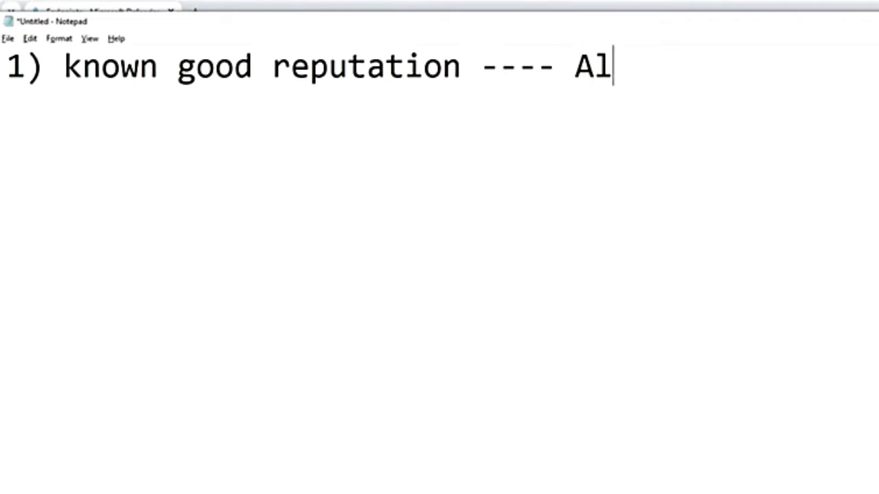
{"action": "type", "text": "lowed"}
{"action": "key", "text": "Return"}
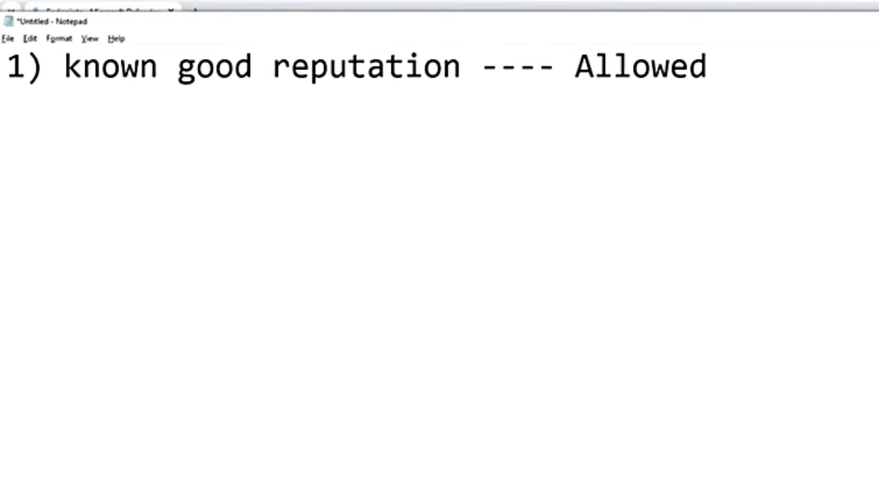
Step: Add the second line "2) unknown or uncertain reputation ---- Audit" to the note
{"action": "type", "text": "2) "}
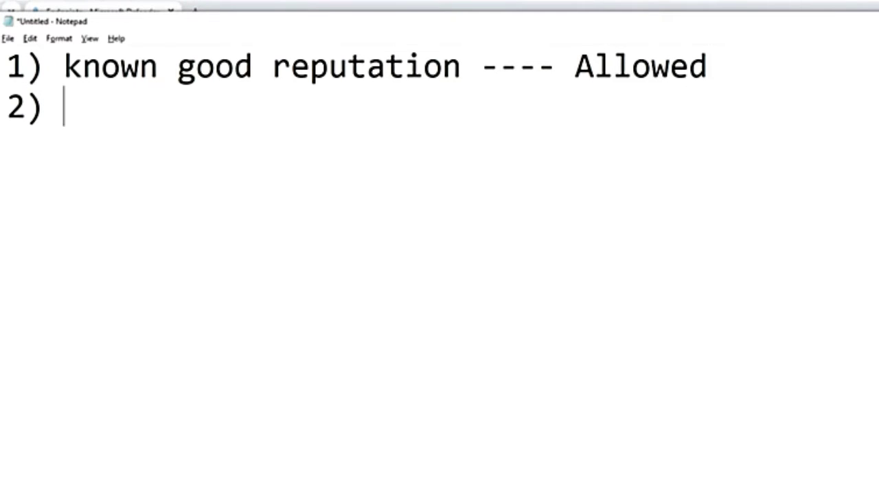
{"action": "type", "text": "unknown or uncertain reputation "}
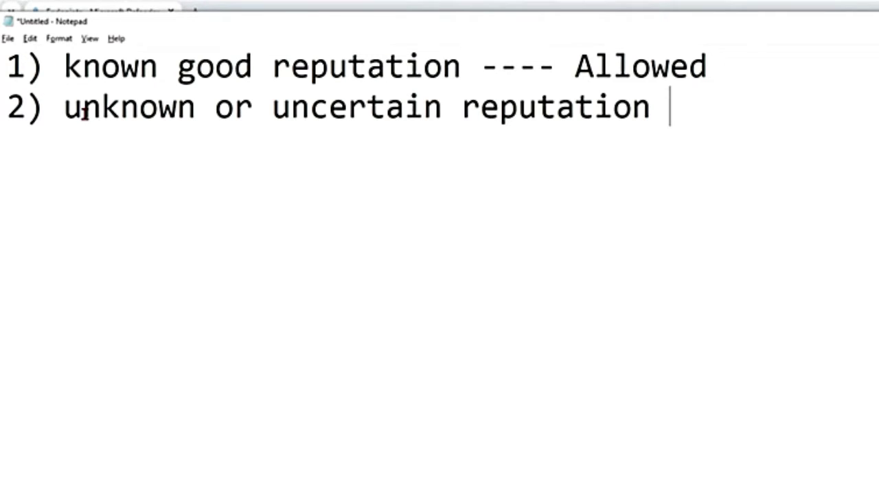
{"action": "type", "text": "-"}
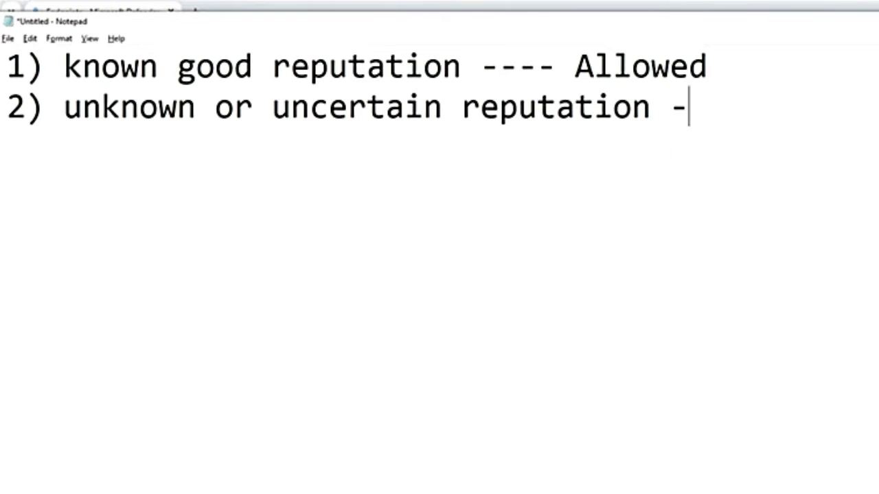
{"action": "type", "text": "---"}
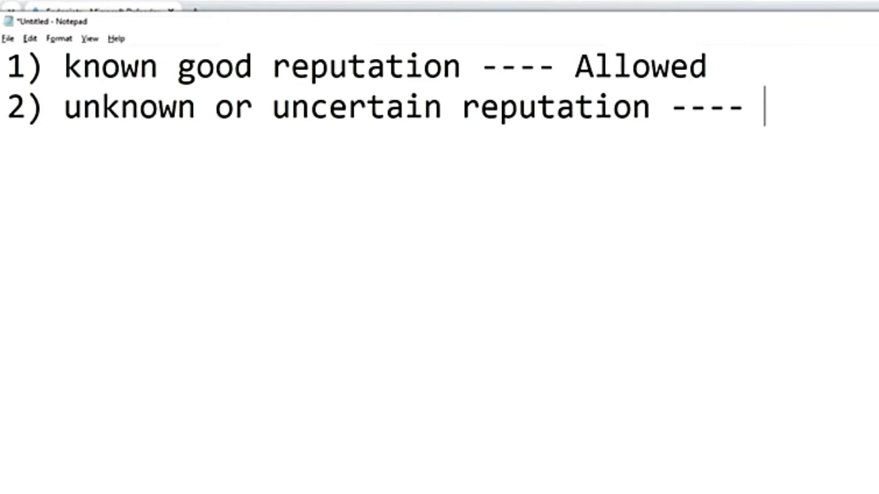
{"action": "type", "text": "Audit"}
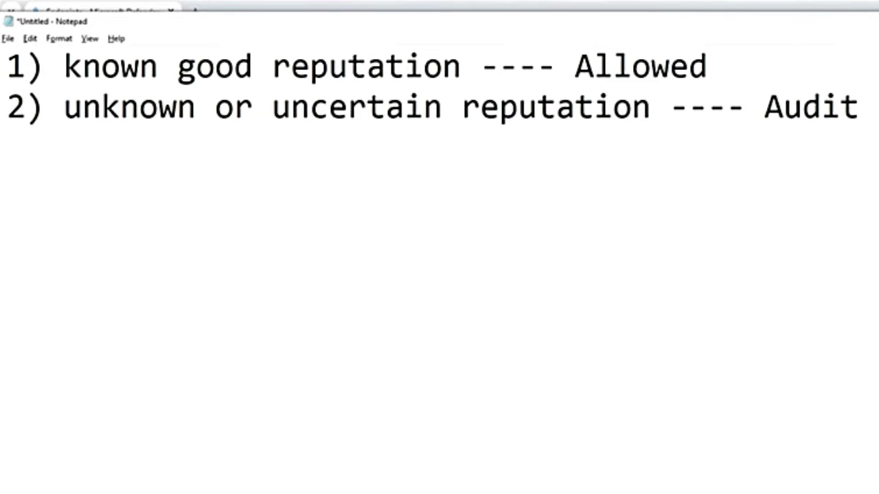
{"action": "key", "text": "Return"}
Step: Add the third line "3) known bad (malicious) reputation -- Block" and select the second line's text after its number
{"action": "type", "text": "3)"}
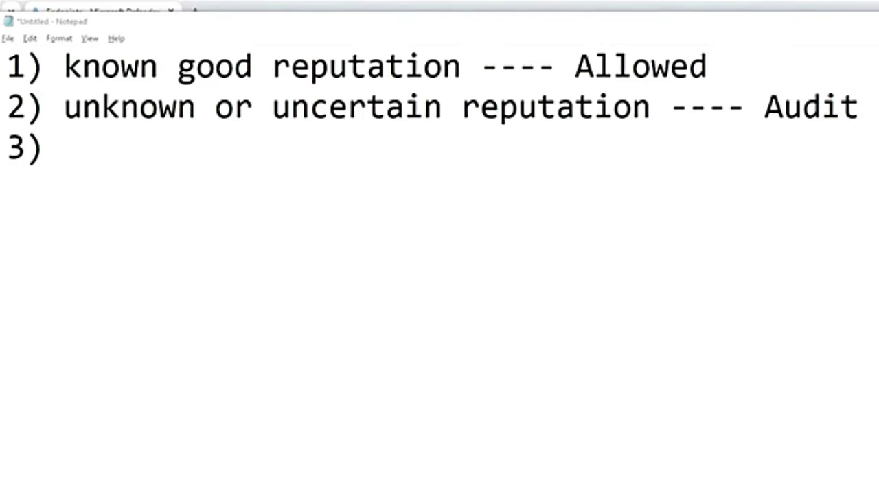
{"action": "left_click", "coordinate": [145, 151]}
{"action": "type", "text": "known bad (malicious) reputation"}
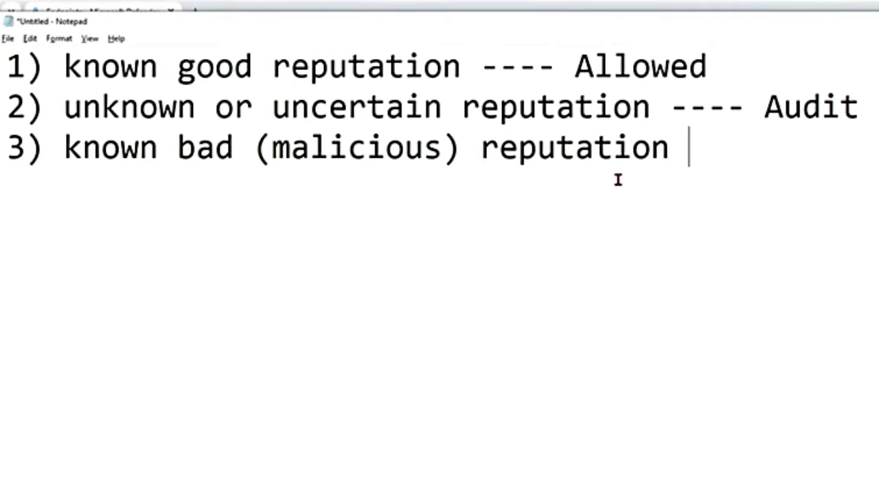
{"action": "type", "text": "-- "}
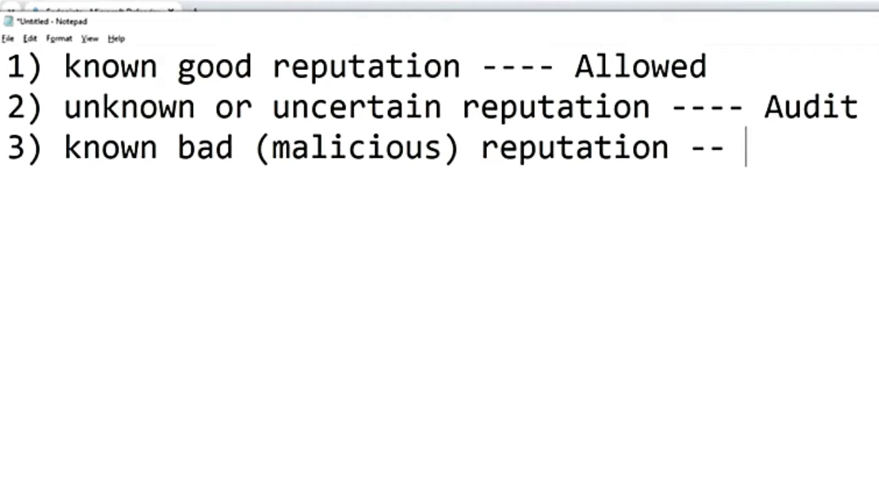
{"action": "type", "text": "Block"}
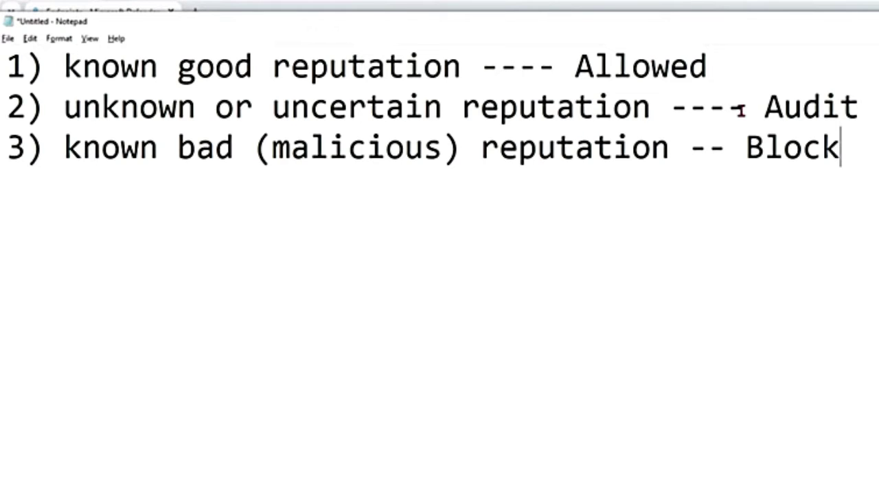
{"action": "left_click_drag", "start_coordinate": [858, 109], "coordinate": [92, 117]}
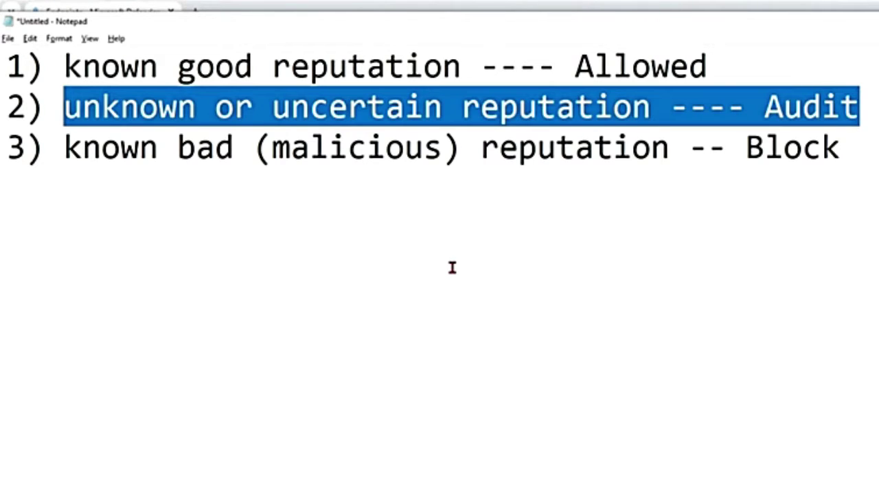
Step: Add the indented lines "Ok", "Unblock" and "Feedback" beneath the Audit line of the note
{"action": "key", "text": "End"}
{"action": "key", "text": "Return"}
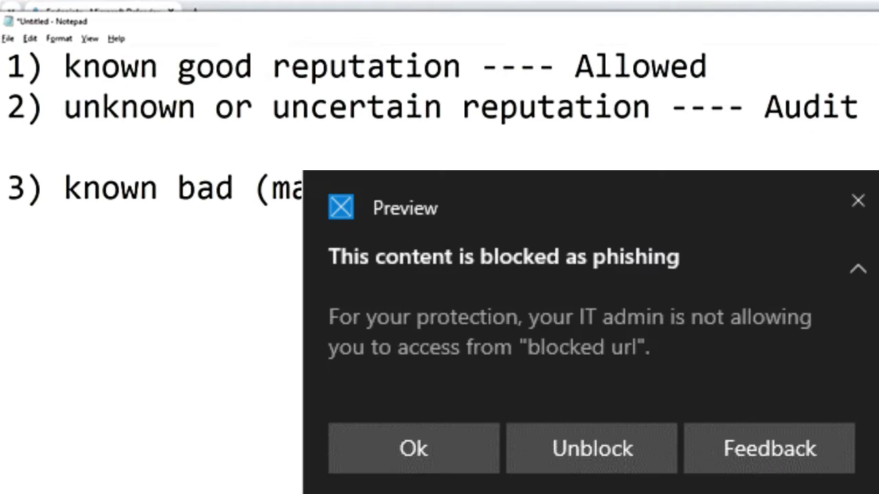
{"action": "key", "text": "Tab"}
{"action": "type", "text": "Ok"}
{"action": "key", "text": "Return"}
{"action": "key", "text": "Tab"}
{"action": "type", "text": "Unblock"}
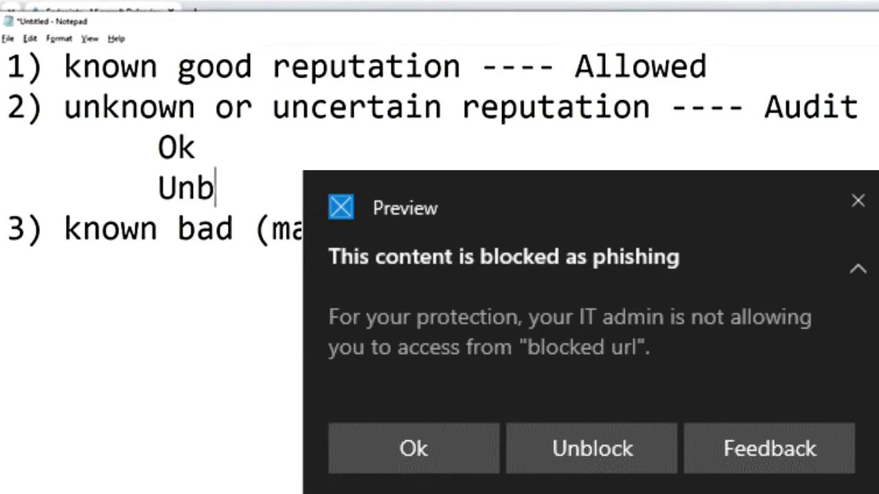
{"action": "key", "text": "Return"}
{"action": "key", "text": "Tab"}
{"action": "type", "text": "Feedback"}
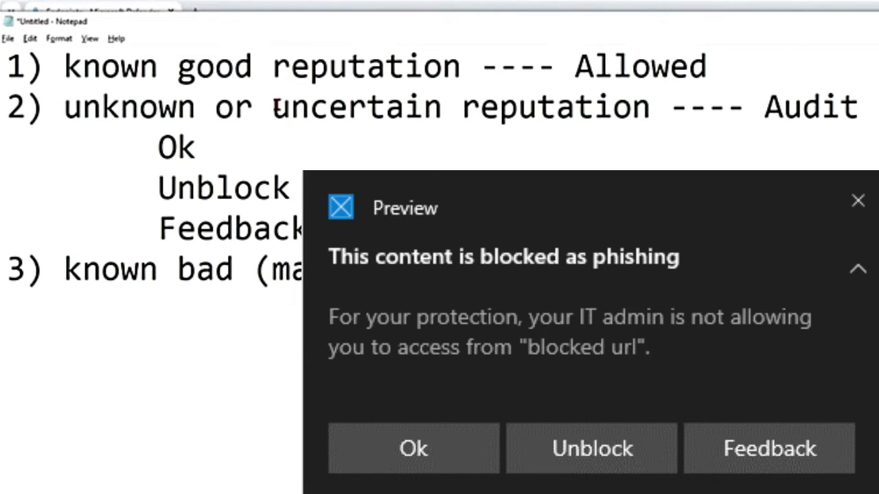
Step: Highlight the words Ok, Unblock and Feedback one after another beneath the Audit line
{"action": "left_click_drag", "start_coordinate": [160, 146], "coordinate": [206, 149]}
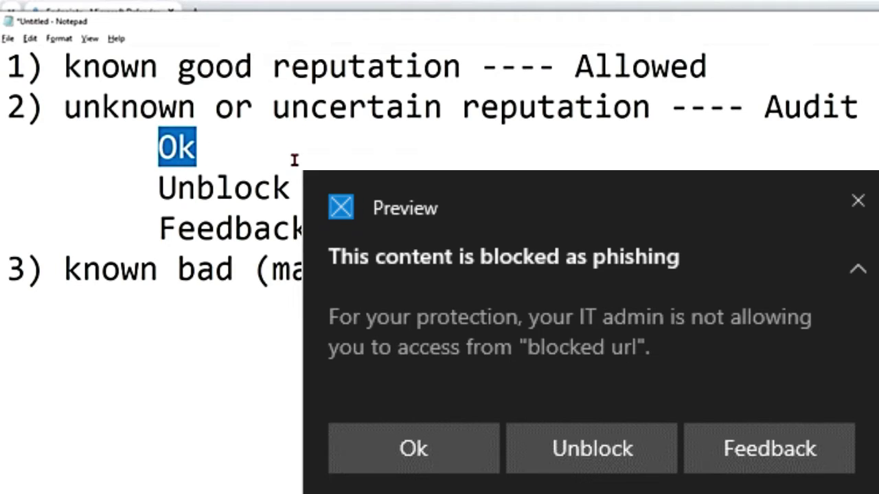
{"action": "double_click", "coordinate": [218, 190]}
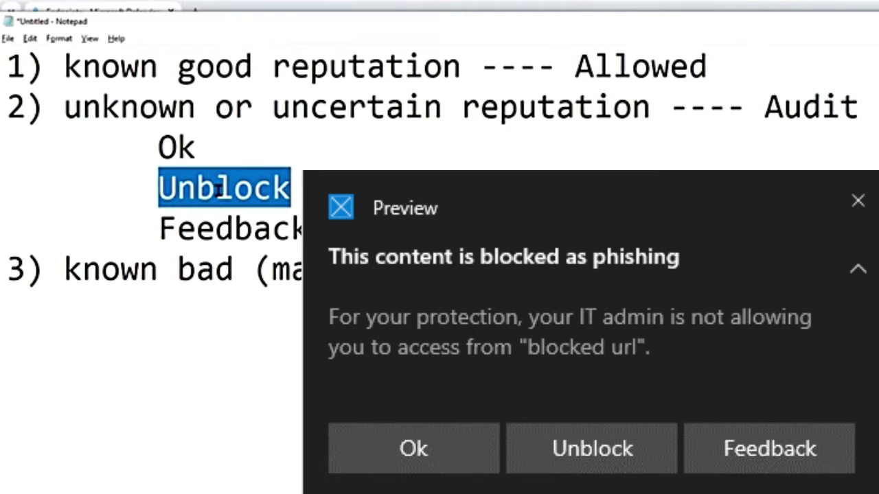
{"action": "double_click", "coordinate": [210, 233]}
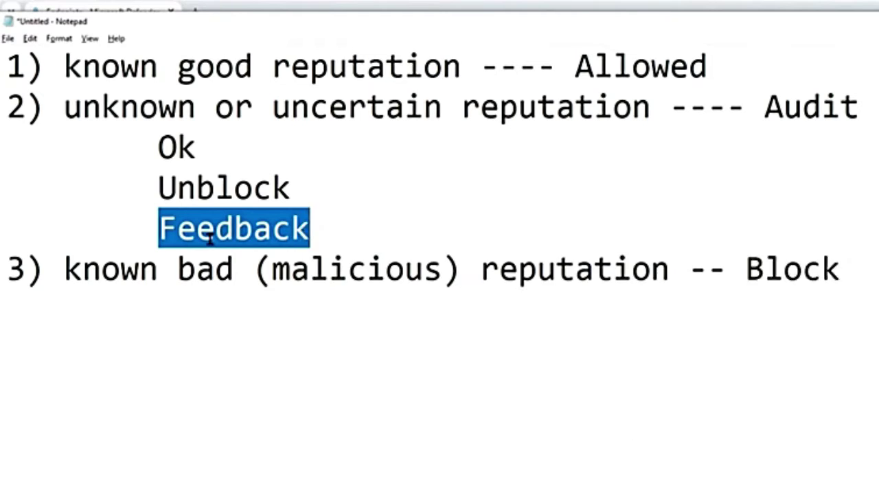
Step: Add the indented lines "Ok" and "Feedback" beneath the Block line of the note
{"action": "double_click", "coordinate": [749, 269]}
{"action": "left_click", "coordinate": [849, 273]}
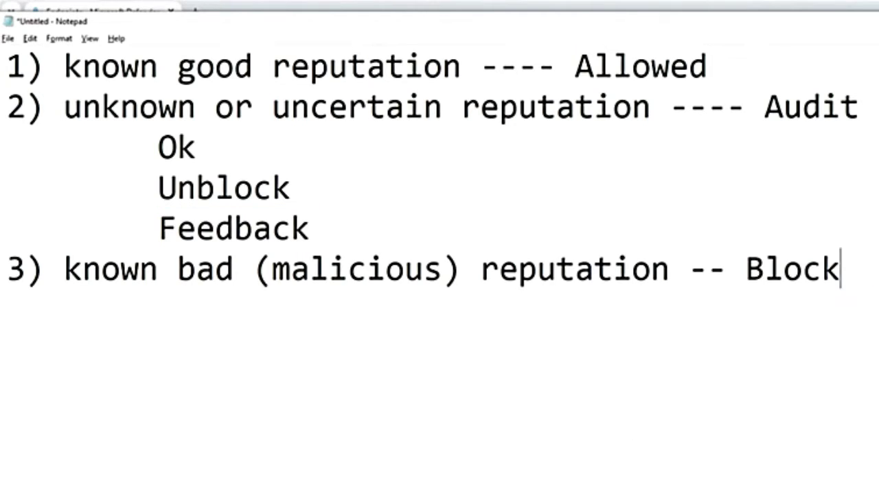
{"action": "key", "text": "Return"}
{"action": "key", "text": "Tab"}
{"action": "type", "text": "Ok"}
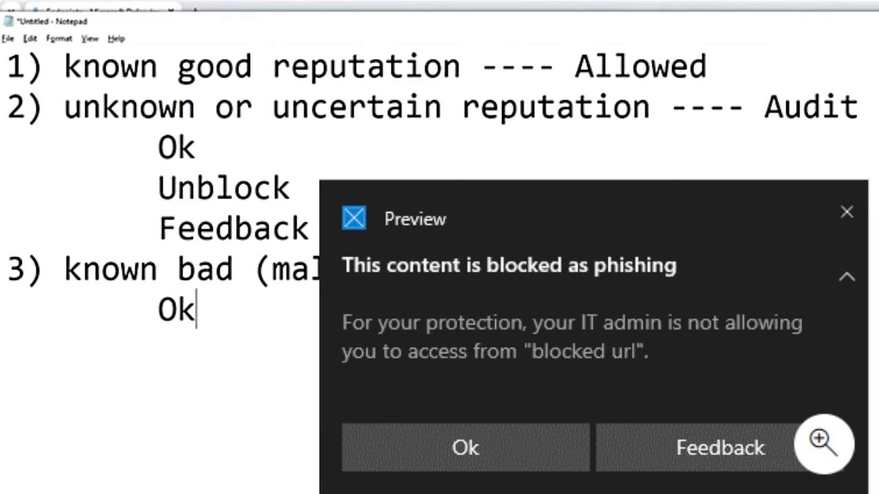
{"action": "key", "text": "Return"}
{"action": "key", "text": "Tab"}
{"action": "type", "text": "Feedback"}
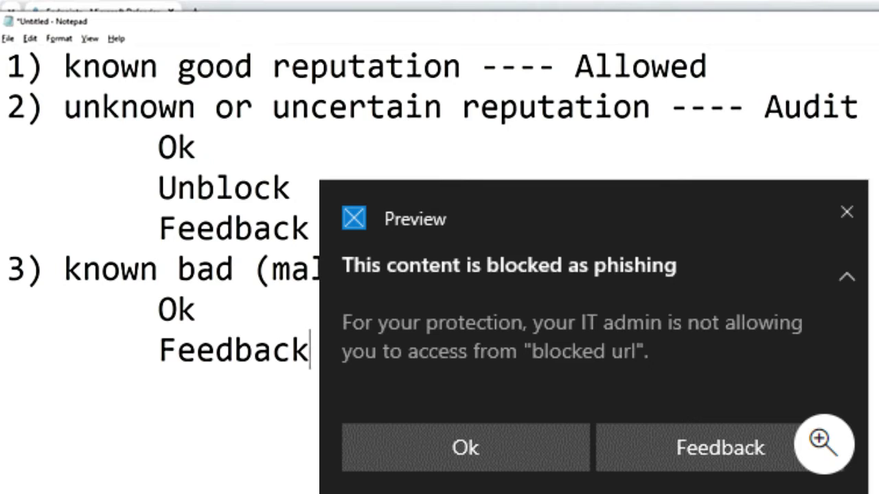
Step: Highlight Feedback under the Block line, Unblock under the Audit line, and the unknown or uncertain reputation text in turn
{"action": "double_click", "coordinate": [219, 352]}
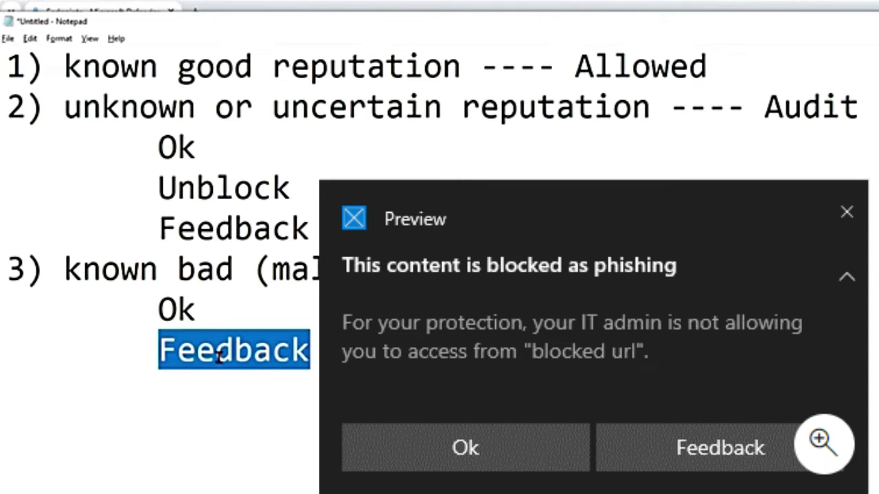
{"action": "double_click", "coordinate": [221, 192]}
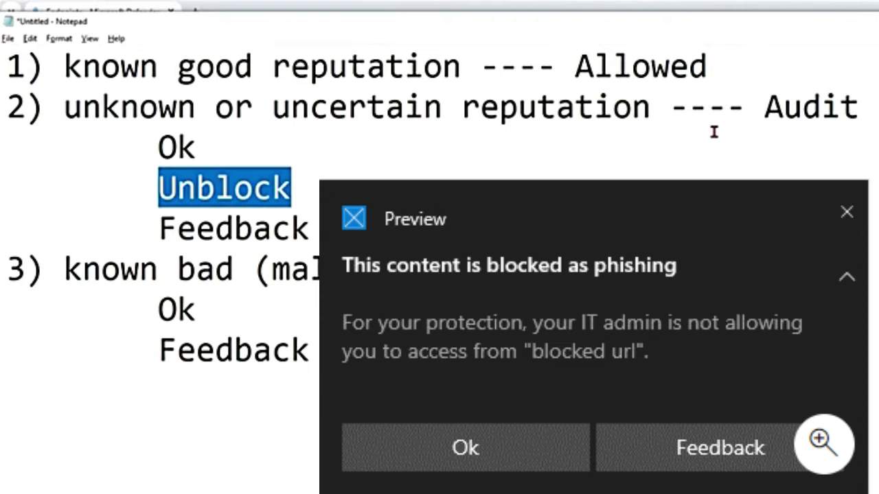
{"action": "left_click_drag", "start_coordinate": [64, 107], "coordinate": [630, 110]}
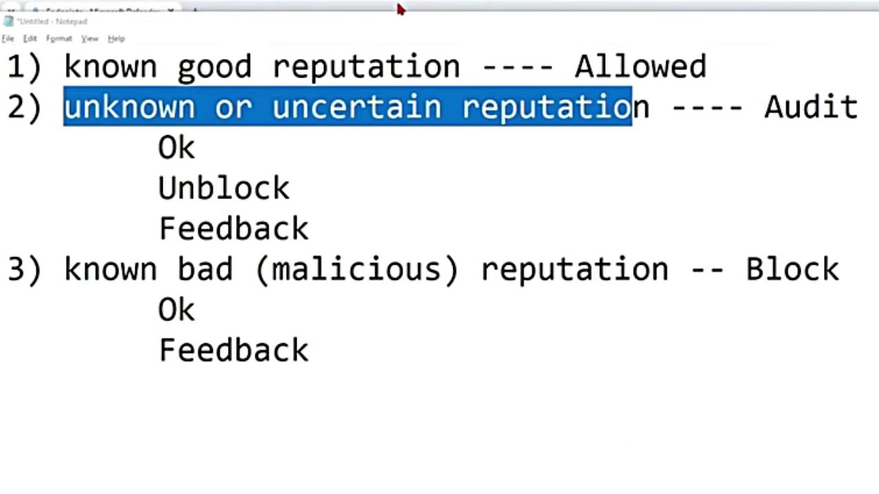
Step: Switch to Microsoft Defender in the browser and start adding a URL/domain item on the Indicators page
{"action": "left_click", "coordinate": [400, 9]}
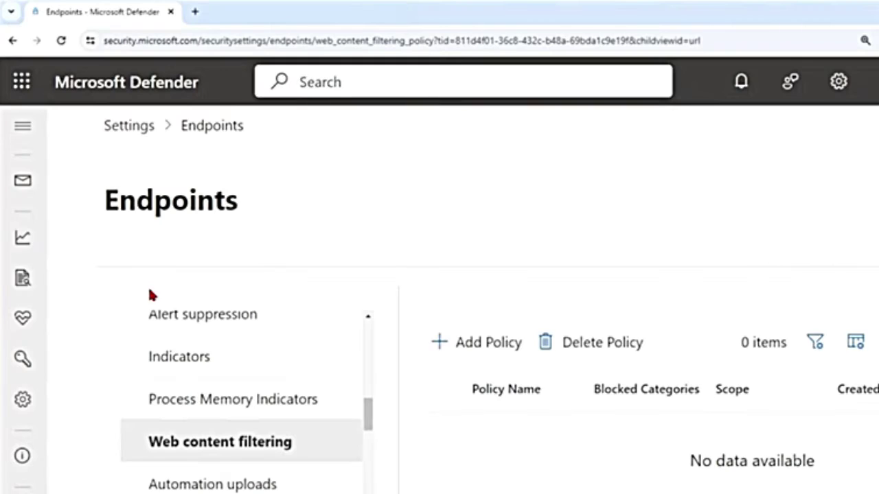
{"action": "left_click", "coordinate": [206, 371]}
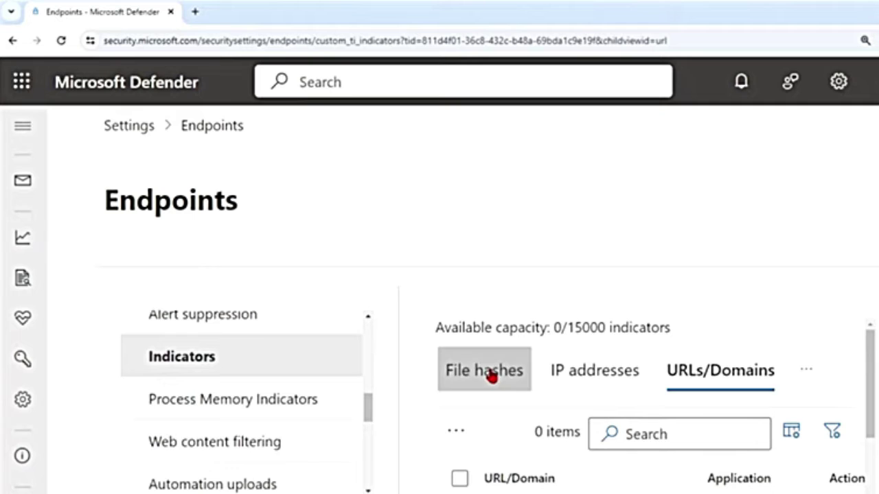
{"action": "left_click", "coordinate": [455, 430]}
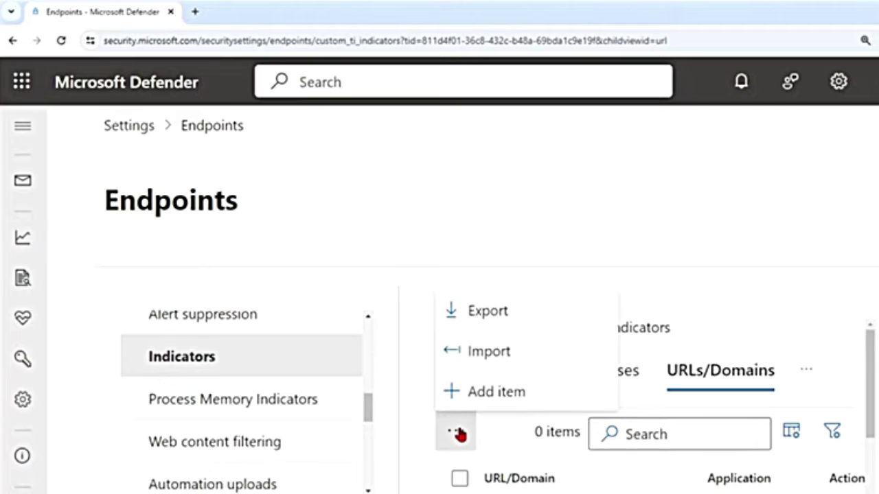
{"action": "left_click", "coordinate": [492, 397]}
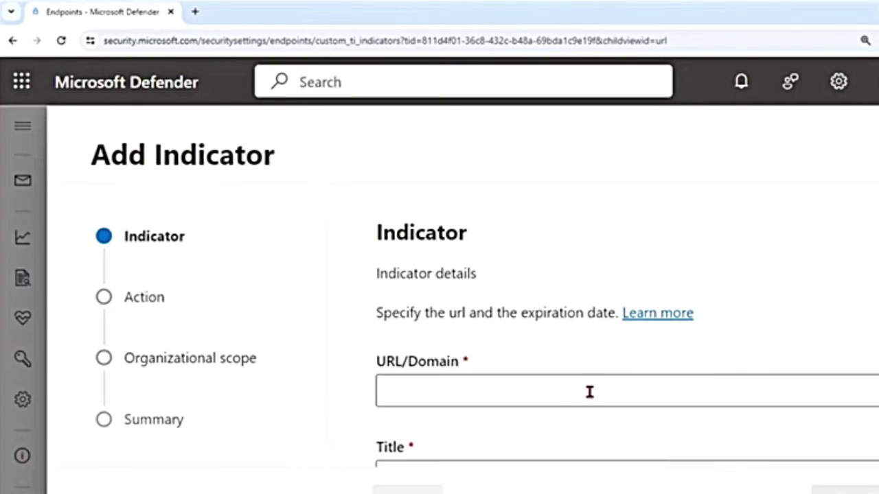
Step: Enter example.com as the indicator's URL/domain and use "Test" for both its title and description
{"action": "left_click", "coordinate": [503, 390]}
{"action": "type", "text": "example"}
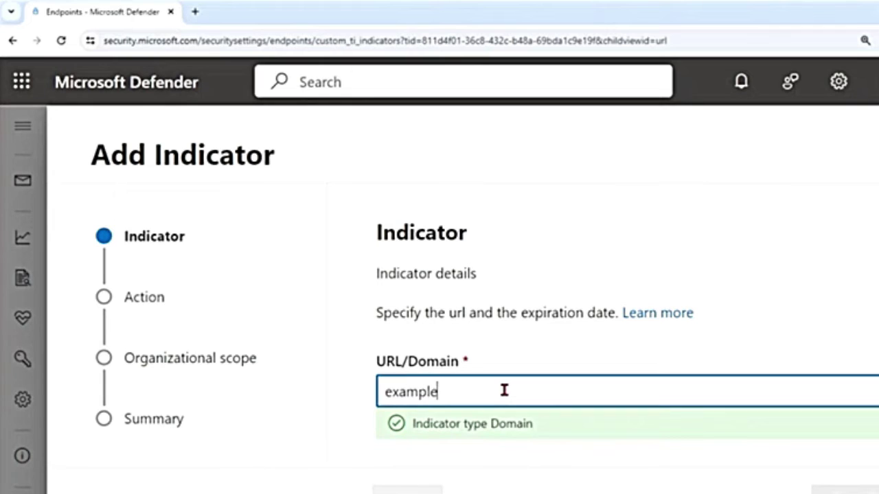
{"action": "type", "text": ".com"}
{"action": "scroll", "coordinate": [542, 377], "scroll_direction": "down", "scroll_amount": 3}
{"action": "left_click", "coordinate": [424, 309]}
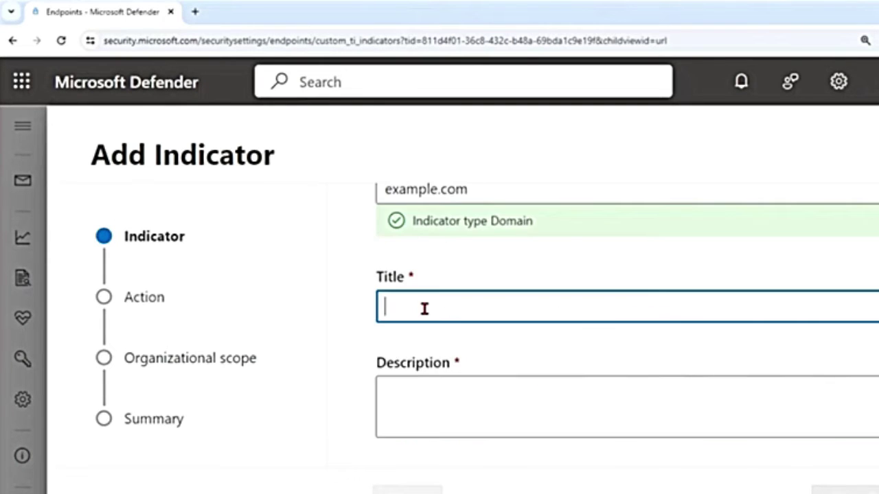
{"action": "type", "text": "Test"}
{"action": "left_click_drag", "start_coordinate": [424, 308], "coordinate": [372, 314]}
{"action": "key", "text": "ctrl+c"}
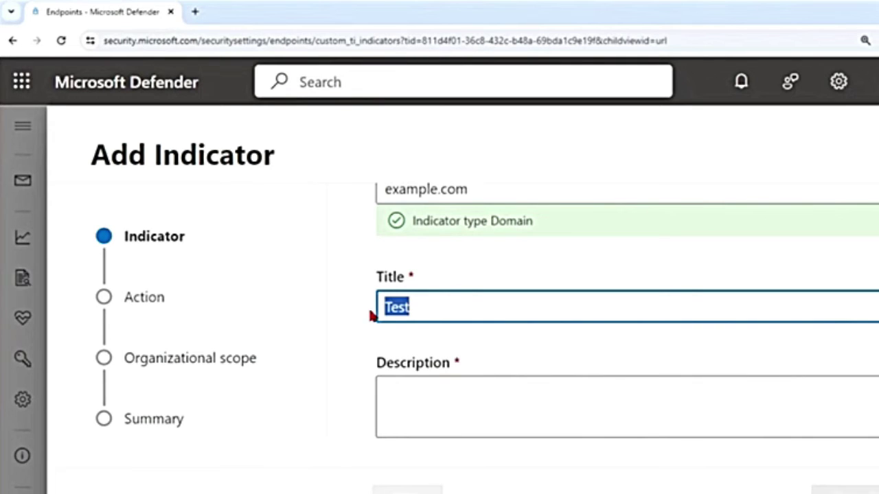
{"action": "left_click", "coordinate": [398, 392]}
{"action": "key", "text": "ctrl+v"}
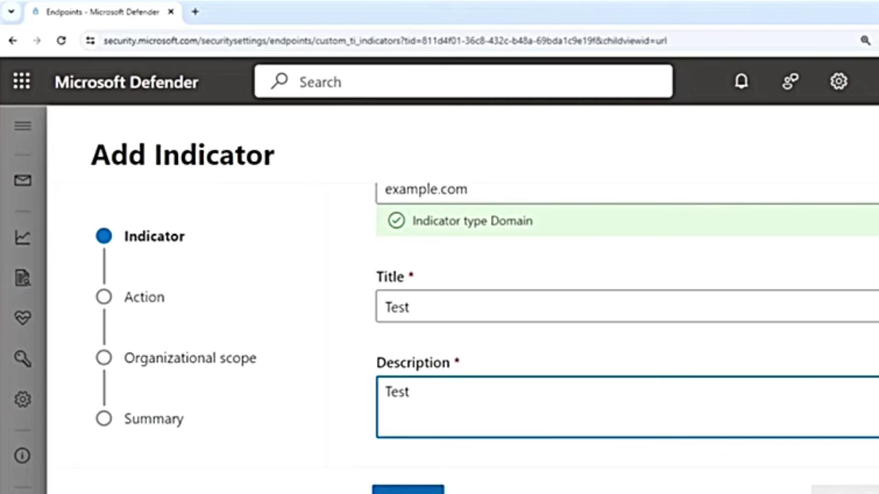
Step: Give the indicator a custom expiration date of Wed May 01 2024
{"action": "scroll", "coordinate": [564, 439], "scroll_direction": "down", "scroll_amount": 1}
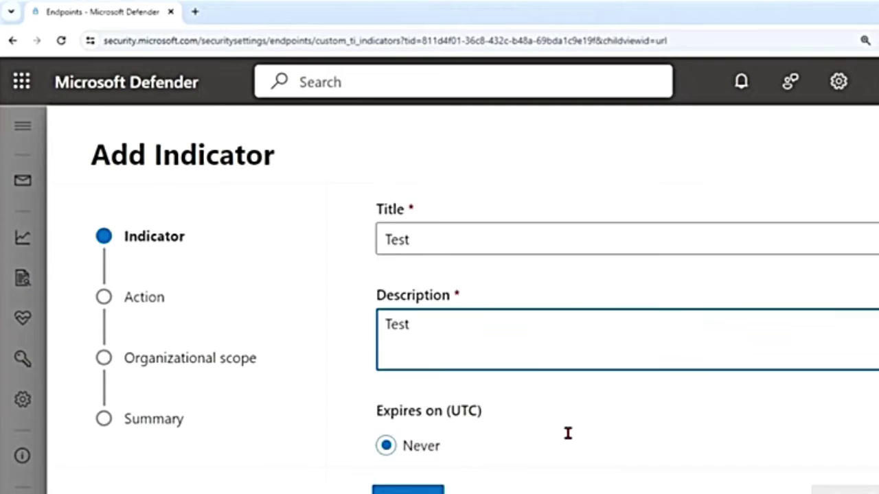
{"action": "scroll", "coordinate": [567, 432], "scroll_direction": "down", "scroll_amount": 2}
{"action": "left_click_drag", "start_coordinate": [383, 277], "coordinate": [483, 287]}
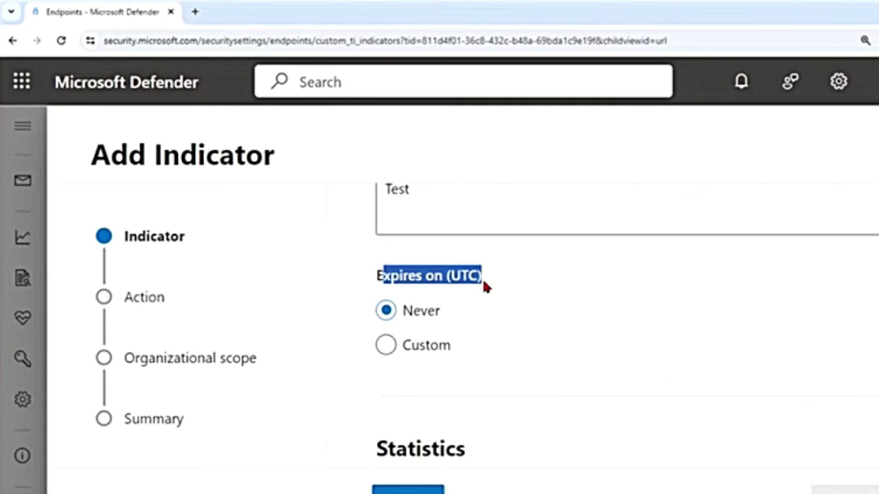
{"action": "left_click", "coordinate": [387, 351]}
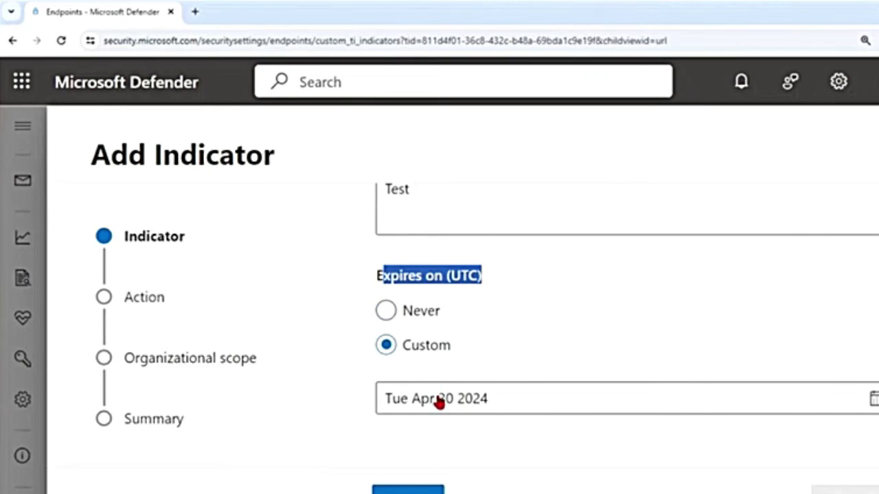
{"action": "double_click", "coordinate": [471, 275]}
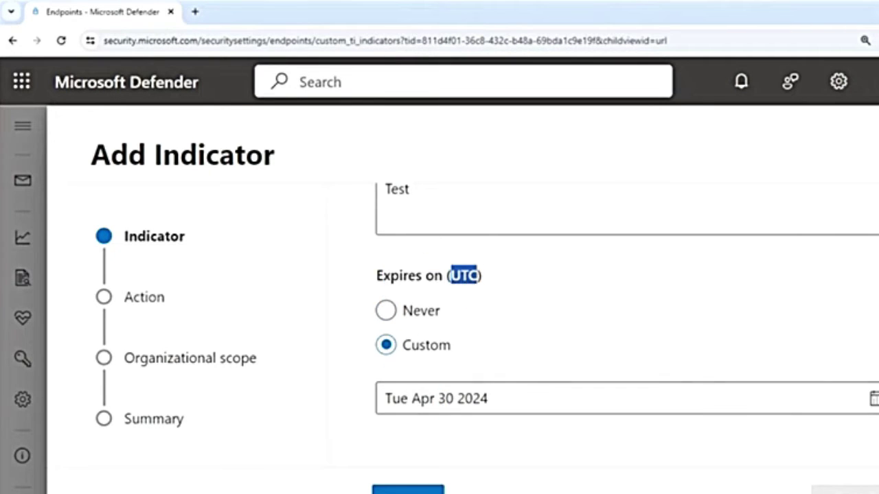
{"action": "left_click", "coordinate": [474, 399]}
{"action": "left_click", "coordinate": [489, 343]}
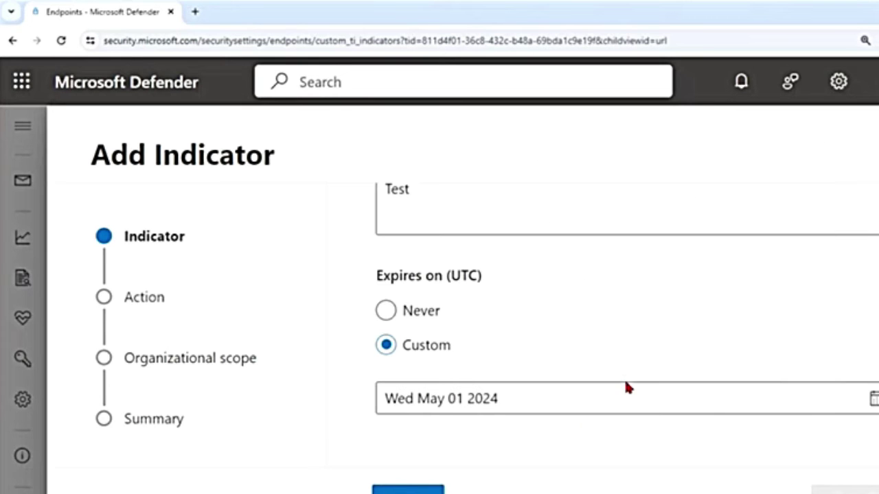
Step: Read the note on the custom indicator's impact data and show the statistics for the entered domain
{"action": "scroll", "coordinate": [625, 387], "scroll_direction": "down", "scroll_amount": 3}
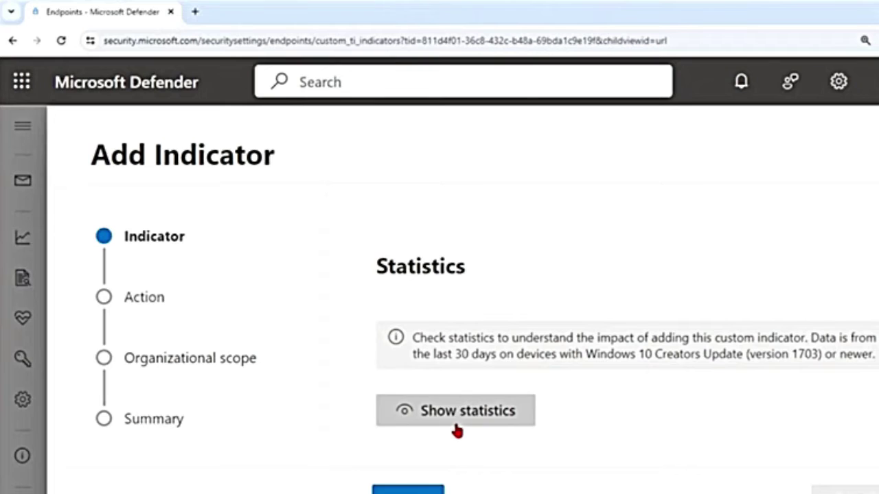
{"action": "left_click_drag", "start_coordinate": [415, 338], "coordinate": [745, 337]}
{"action": "left_click", "coordinate": [757, 341]}
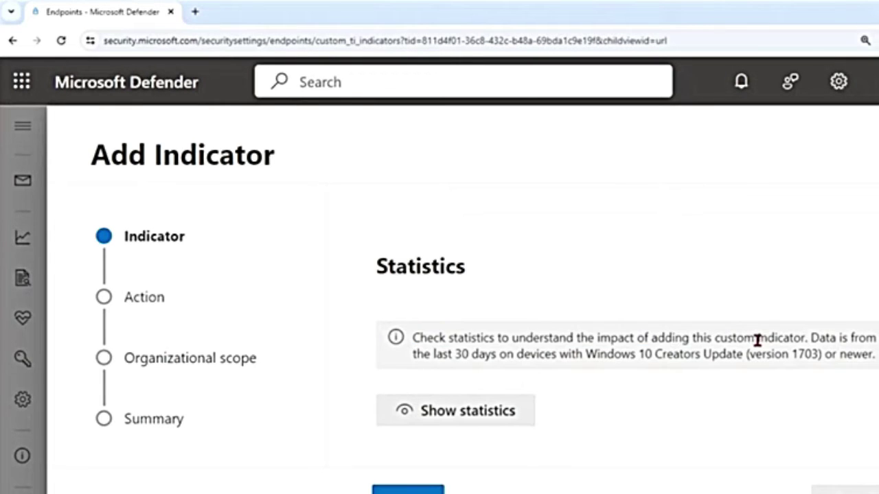
{"action": "left_click_drag", "start_coordinate": [803, 337], "coordinate": [424, 337]}
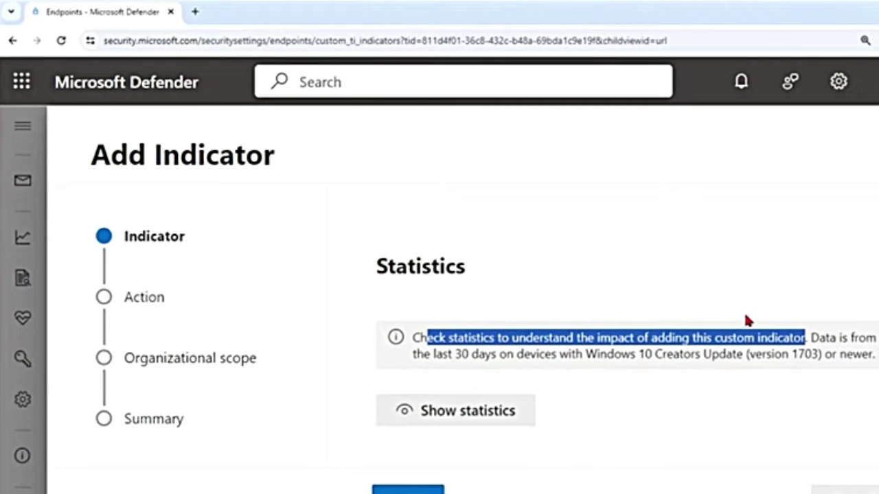
{"action": "left_click_drag", "start_coordinate": [461, 354], "coordinate": [515, 354]}
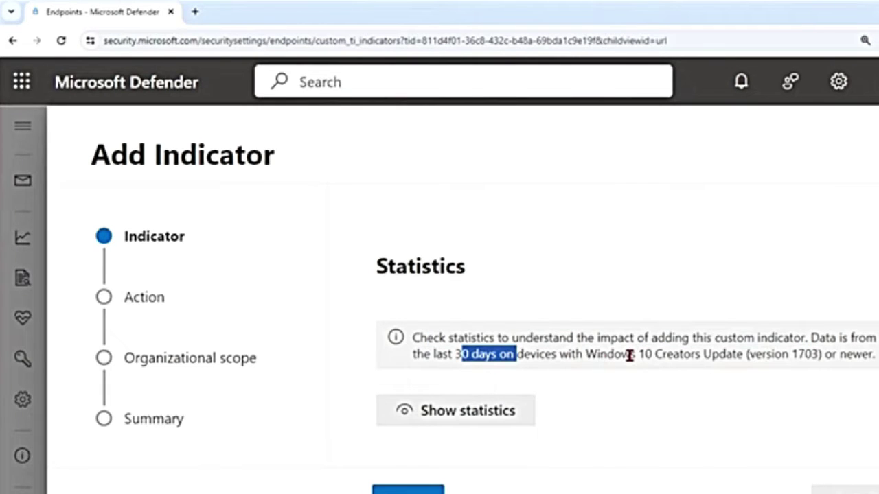
{"action": "left_click", "coordinate": [467, 414]}
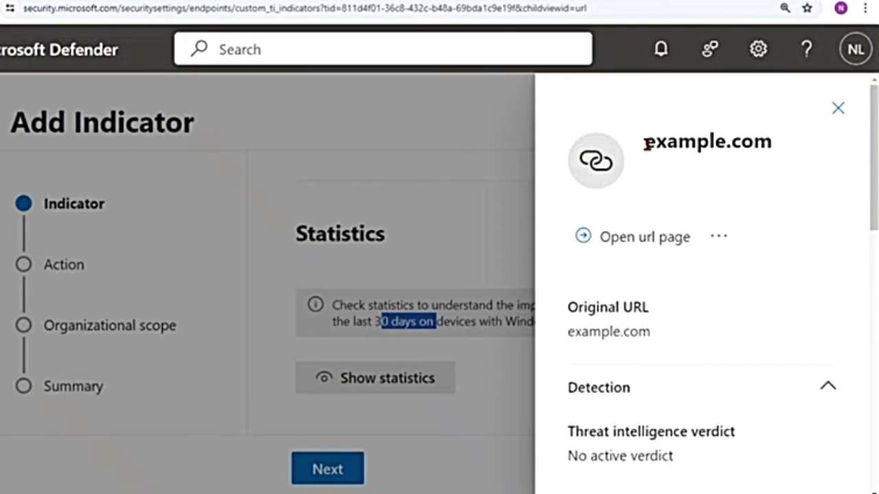
Step: Examine example.com's threat intelligence verdict, active alerts, domain registration details and URL prevalence in its statistics
{"action": "left_click_drag", "start_coordinate": [646, 146], "coordinate": [807, 159]}
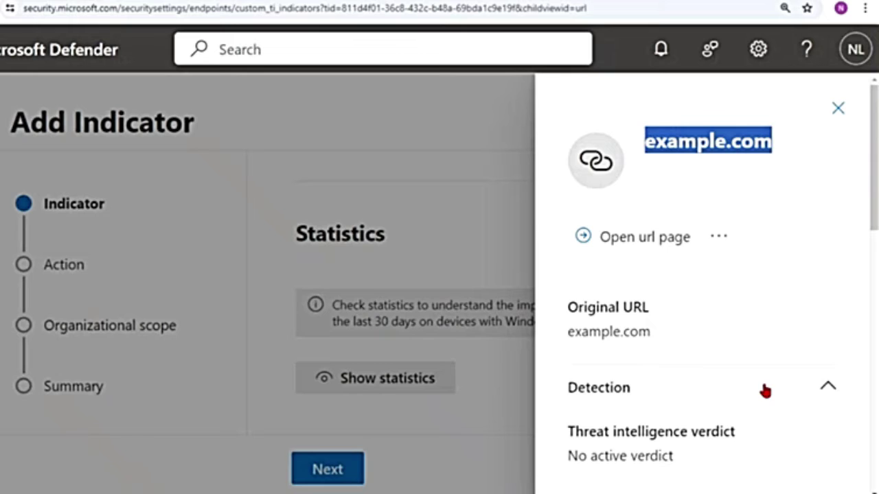
{"action": "scroll", "coordinate": [765, 390], "scroll_direction": "down", "scroll_amount": 2}
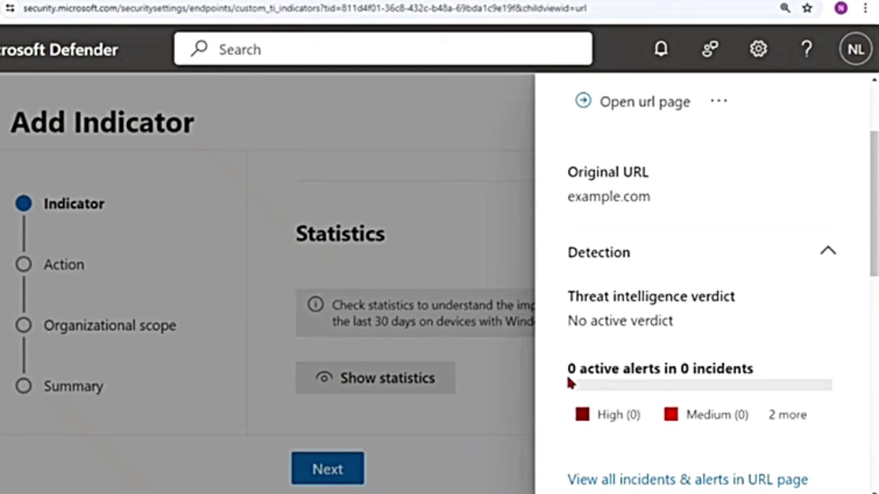
{"action": "left_click_drag", "start_coordinate": [566, 374], "coordinate": [735, 369]}
{"action": "left_click", "coordinate": [735, 369]}
{"action": "left_click_drag", "start_coordinate": [570, 296], "coordinate": [744, 300]}
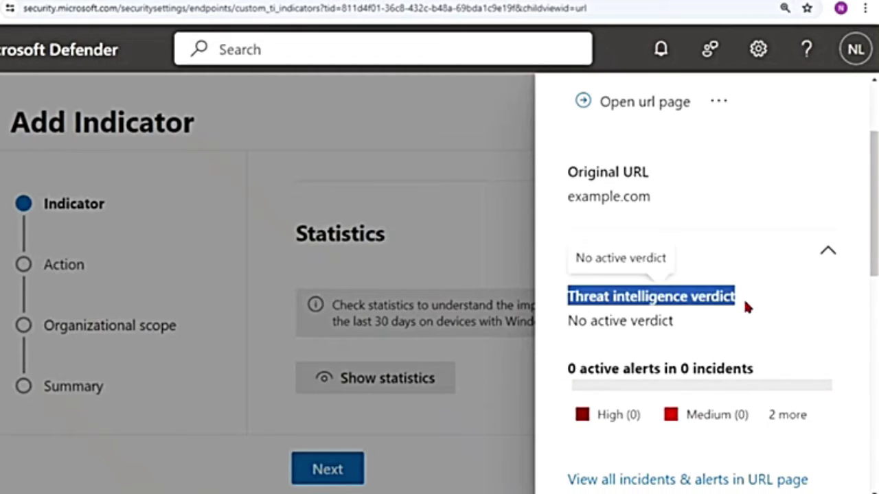
{"action": "scroll", "coordinate": [773, 351], "scroll_direction": "down", "scroll_amount": 3}
{"action": "scroll", "coordinate": [775, 357], "scroll_direction": "down", "scroll_amount": 1}
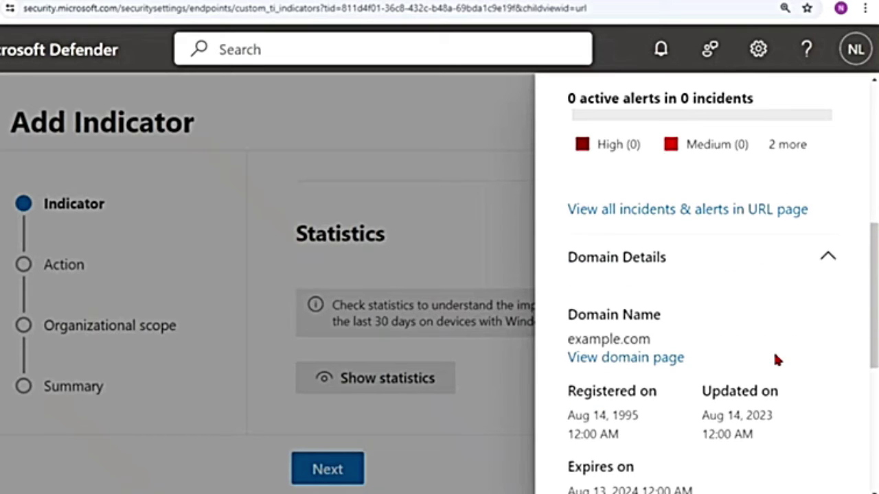
{"action": "scroll", "coordinate": [775, 357], "scroll_direction": "down", "scroll_amount": 1}
{"action": "left_click_drag", "start_coordinate": [661, 247], "coordinate": [542, 243]}
{"action": "left_click_drag", "start_coordinate": [574, 271], "coordinate": [651, 272]}
{"action": "left_click_drag", "start_coordinate": [565, 349], "coordinate": [785, 353]}
{"action": "scroll", "coordinate": [763, 412], "scroll_direction": "down", "scroll_amount": 2}
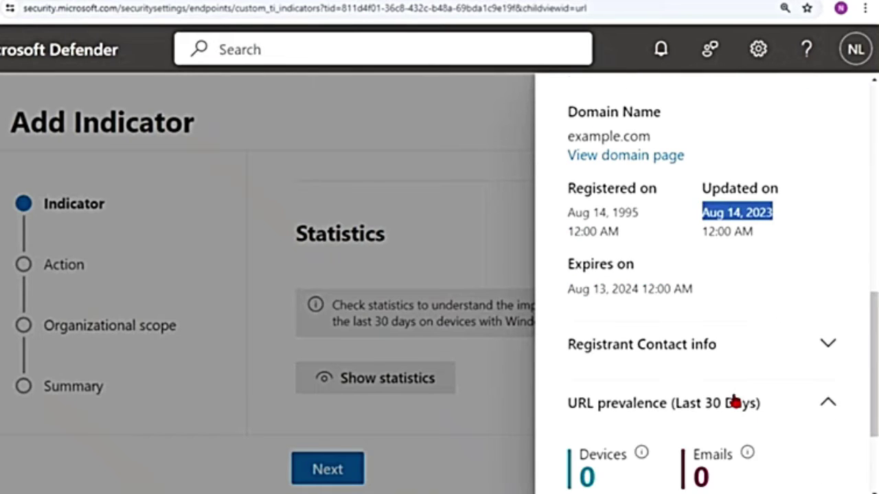
Step: Examine example.com's expiration date, registrant contact info and URL prevalence, and close its statistics
{"action": "left_click_drag", "start_coordinate": [710, 291], "coordinate": [563, 290]}
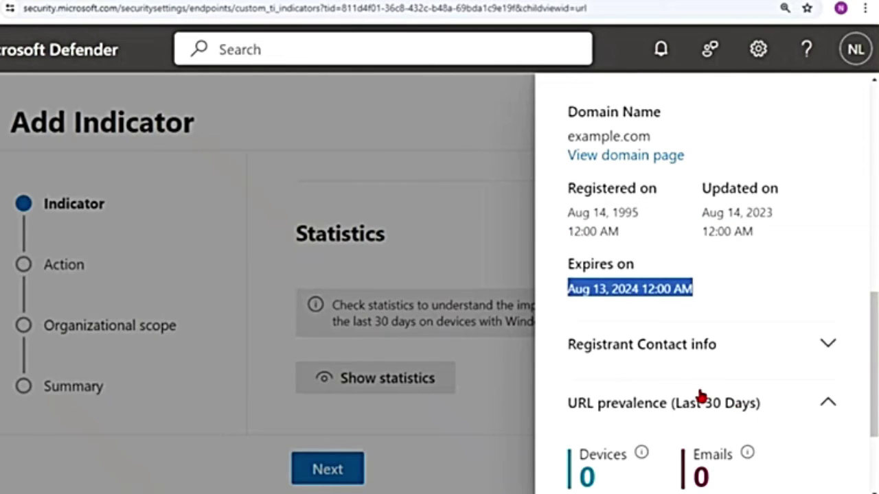
{"action": "left_click", "coordinate": [799, 353]}
{"action": "scroll", "coordinate": [782, 391], "scroll_direction": "down", "scroll_amount": 2}
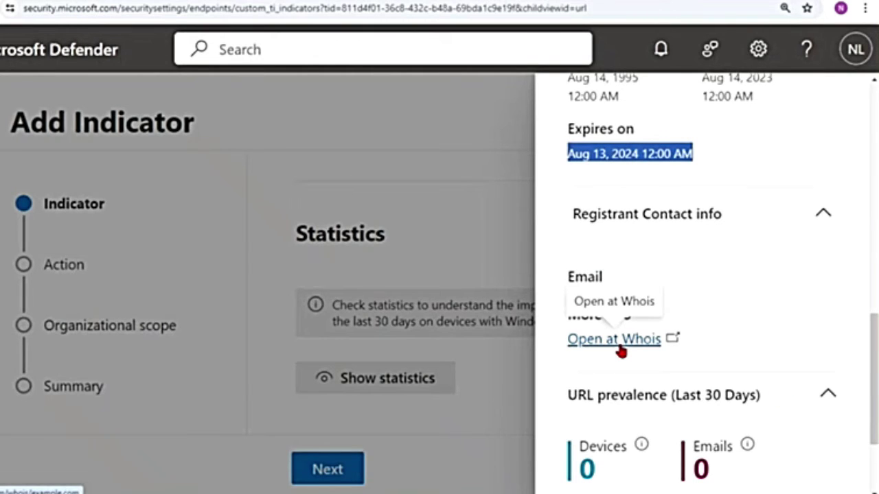
{"action": "scroll", "coordinate": [621, 351], "scroll_direction": "down", "scroll_amount": 2}
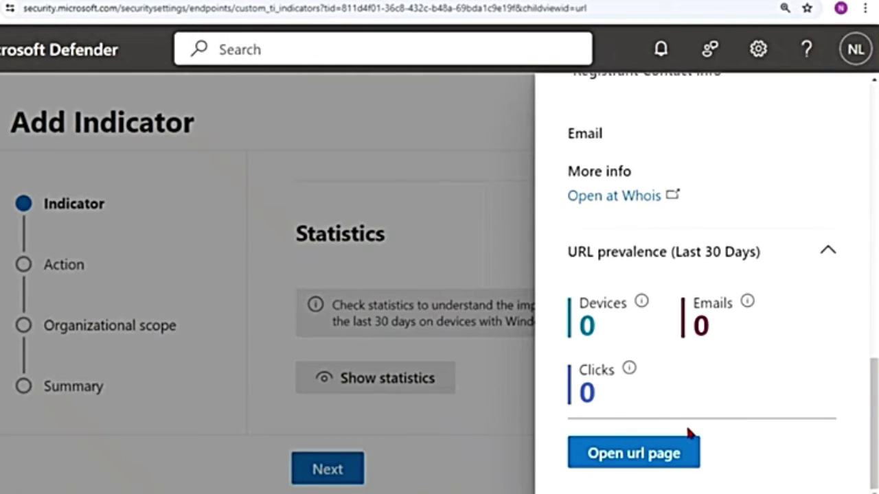
{"action": "scroll", "coordinate": [702, 275], "scroll_direction": "up", "scroll_amount": 5}
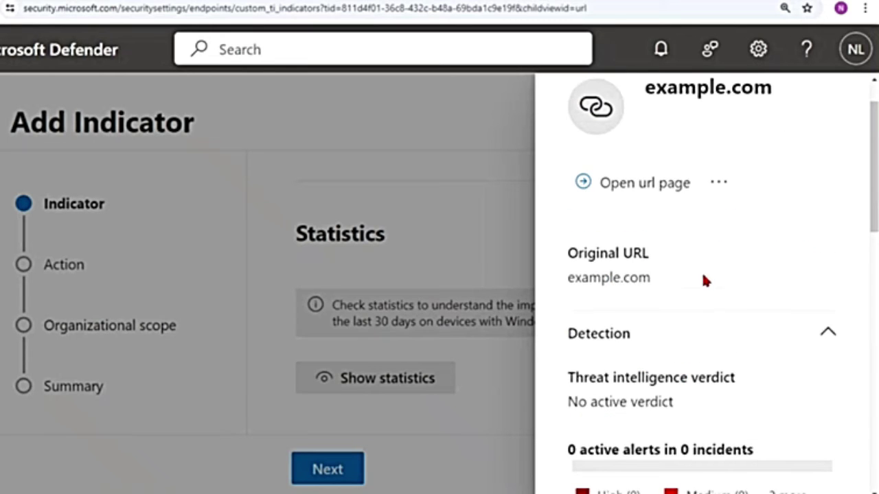
{"action": "left_click", "coordinate": [844, 104]}
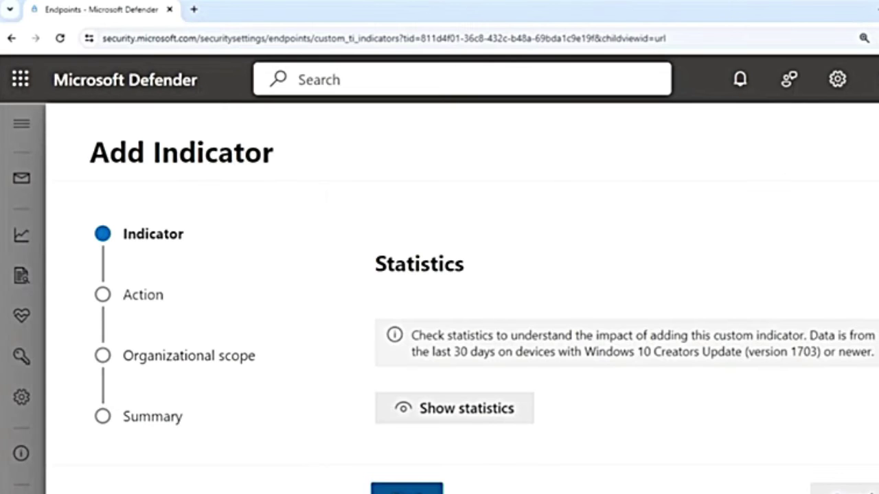
Step: Continue to the indicator's Action stage and review the response actions available for the URL/domain
{"action": "left_click", "coordinate": [327, 469]}
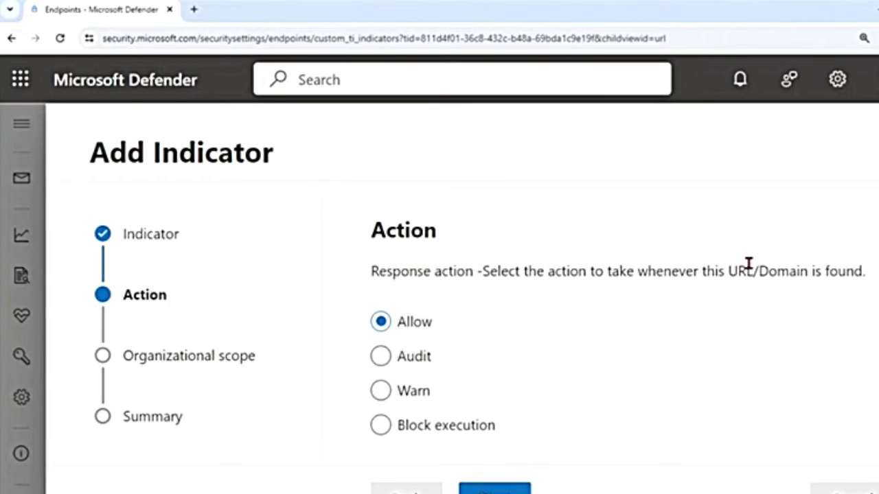
{"action": "left_click_drag", "start_coordinate": [733, 270], "coordinate": [811, 271]}
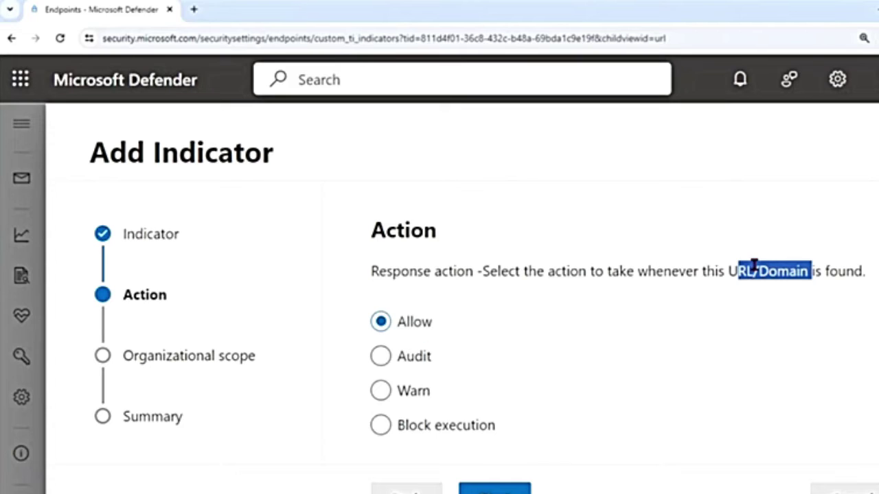
{"action": "left_click_drag", "start_coordinate": [738, 271], "coordinate": [791, 270]}
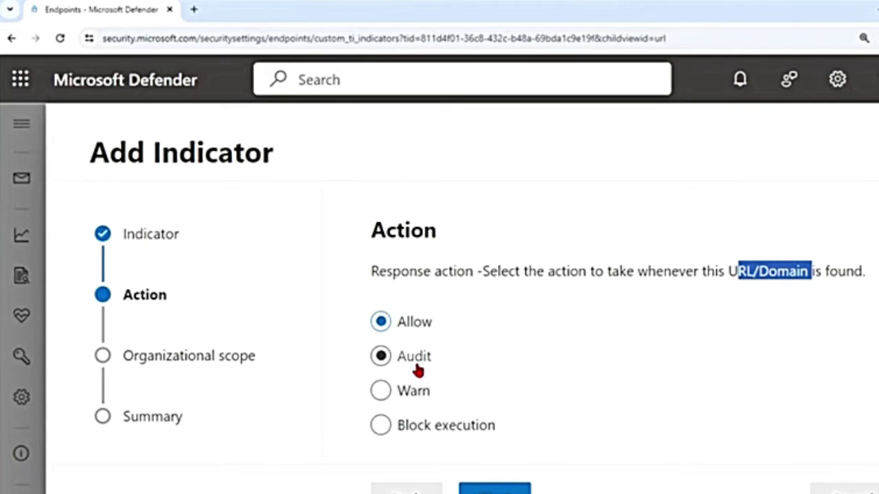
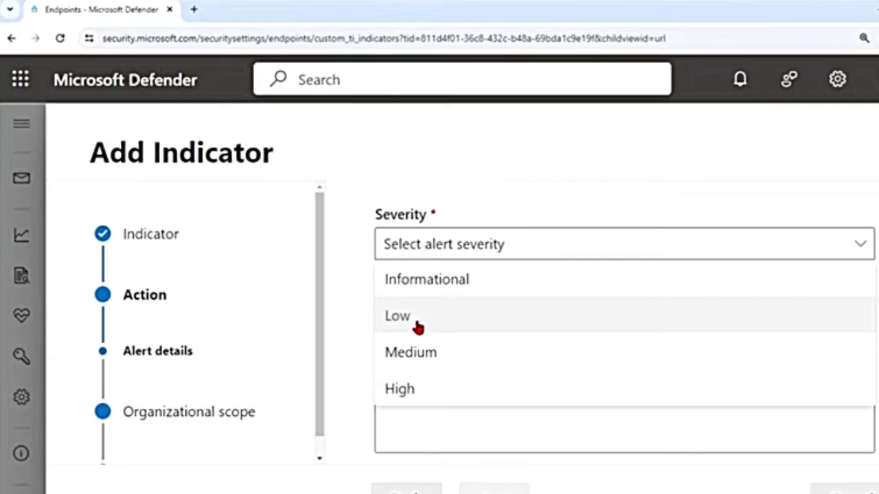
Step: Set the alert's severity to Low, its category to Initial access and its recommended actions to "Testing"
{"action": "left_click", "coordinate": [418, 327]}
{"action": "left_click", "coordinate": [547, 335]}
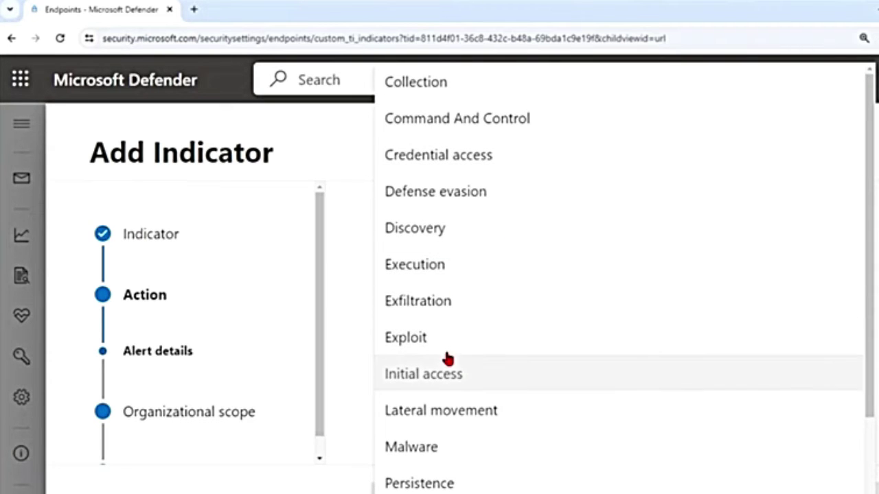
{"action": "left_click", "coordinate": [452, 376]}
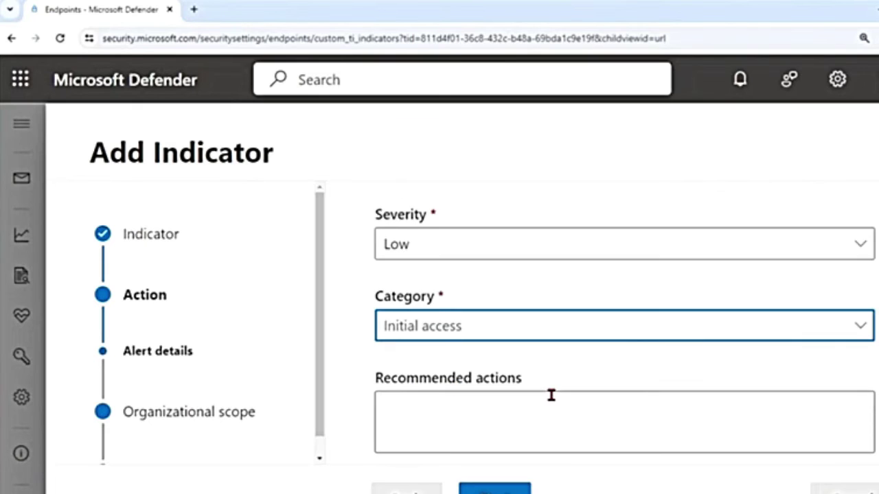
{"action": "left_click", "coordinate": [435, 407]}
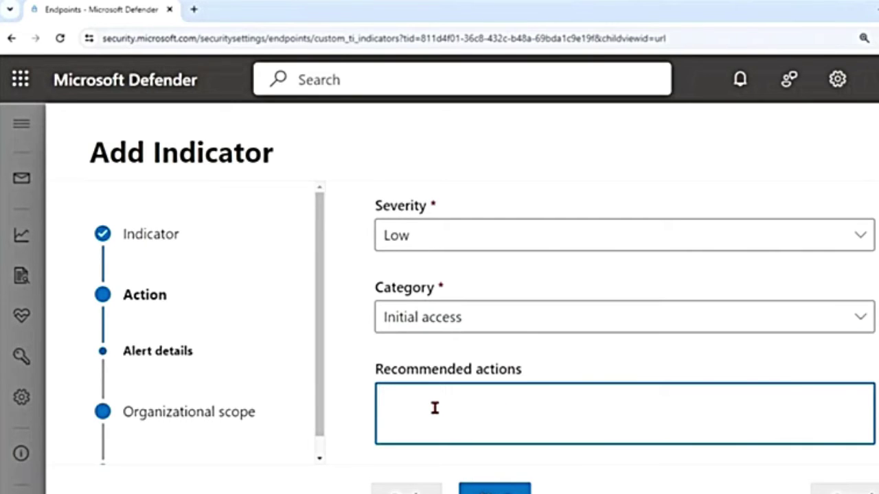
{"action": "type", "text": "Test"}
{"action": "left_click", "coordinate": [494, 489]}
Step: Review the indicator's device groups scope and continue to the summary
{"action": "left_click_drag", "start_coordinate": [371, 270], "coordinate": [539, 283]}
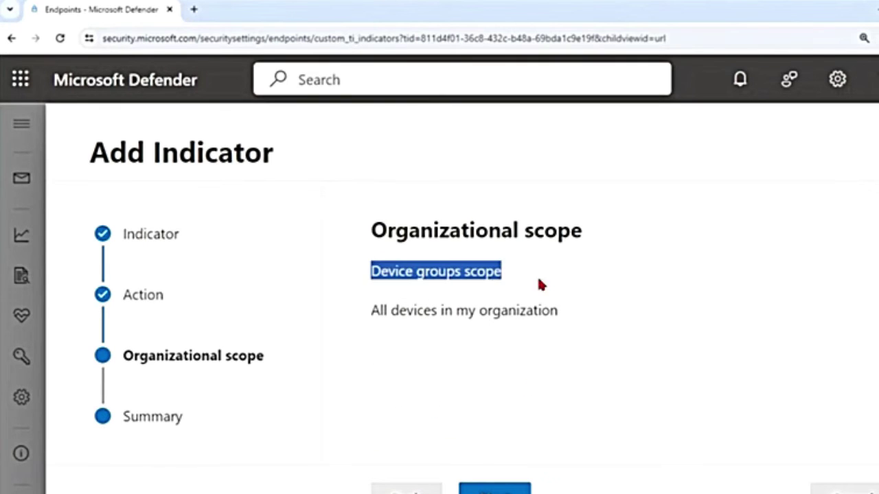
{"action": "left_click_drag", "start_coordinate": [384, 309], "coordinate": [556, 441]}
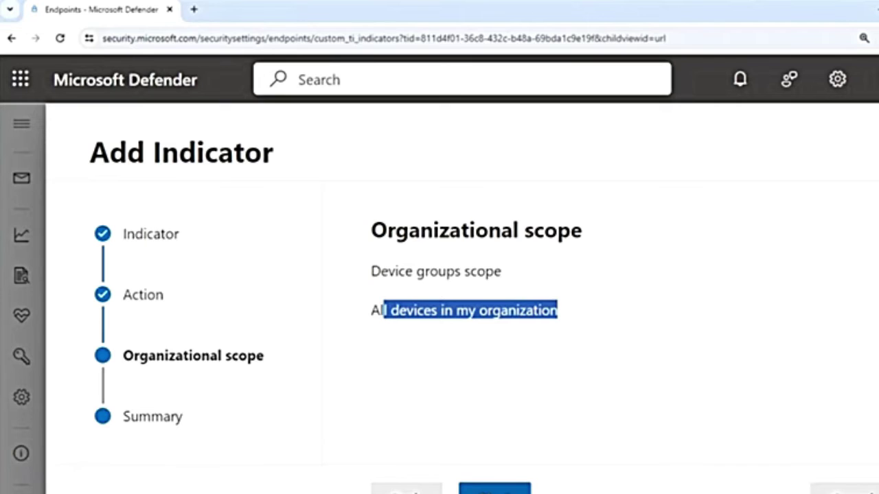
{"action": "left_click", "coordinate": [494, 489]}
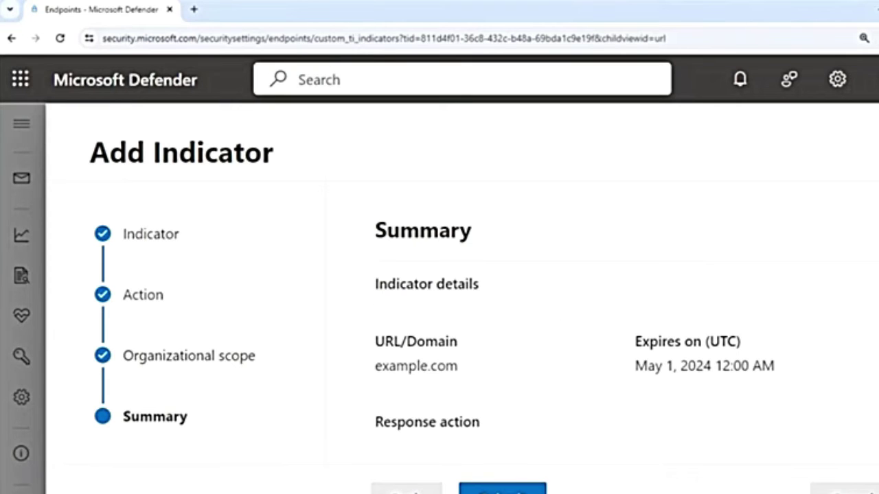
Step: Go back to the indicator's response action, change it to Warn and continue to its action settings
{"action": "left_click", "coordinate": [406, 489]}
{"action": "left_click", "coordinate": [406, 488]}
{"action": "left_click", "coordinate": [405, 393]}
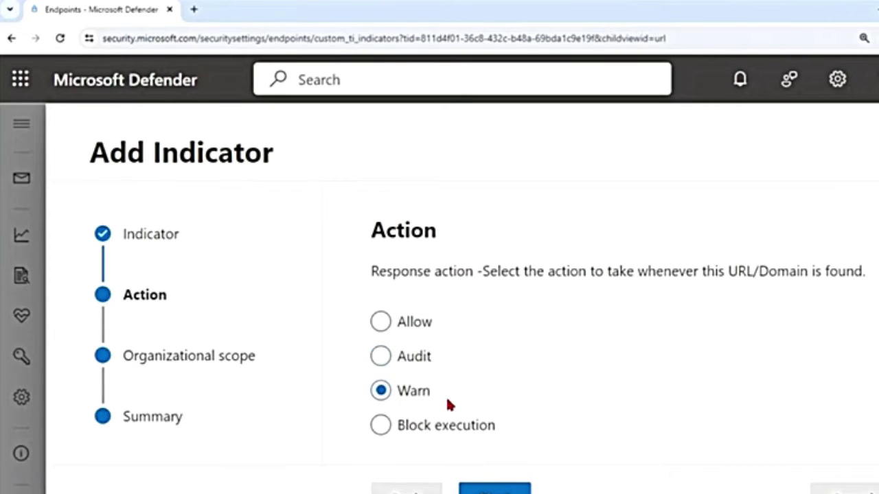
{"action": "left_click", "coordinate": [495, 489]}
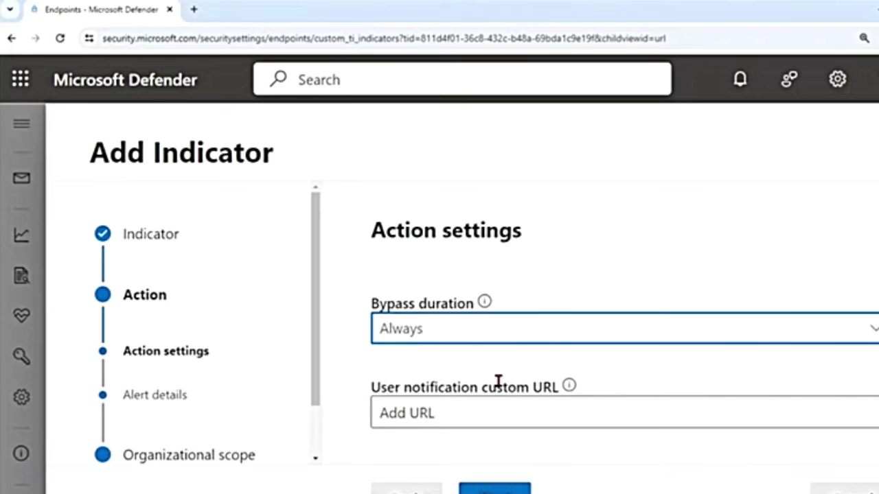
Step: Examine the bypass duration choices and read the explanations of the bypass duration and user notification custom URL settings
{"action": "left_click", "coordinate": [380, 302]}
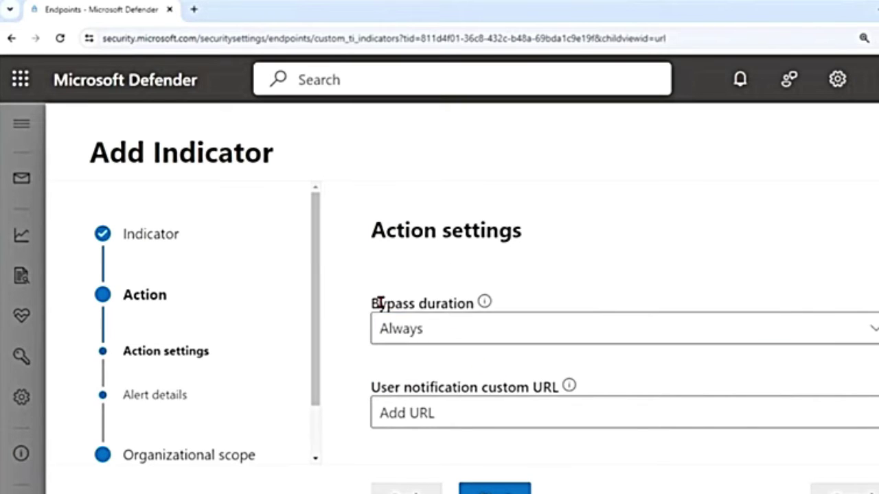
{"action": "left_click_drag", "start_coordinate": [380, 302], "coordinate": [479, 301]}
{"action": "mouse_move", "coordinate": [483, 300]}
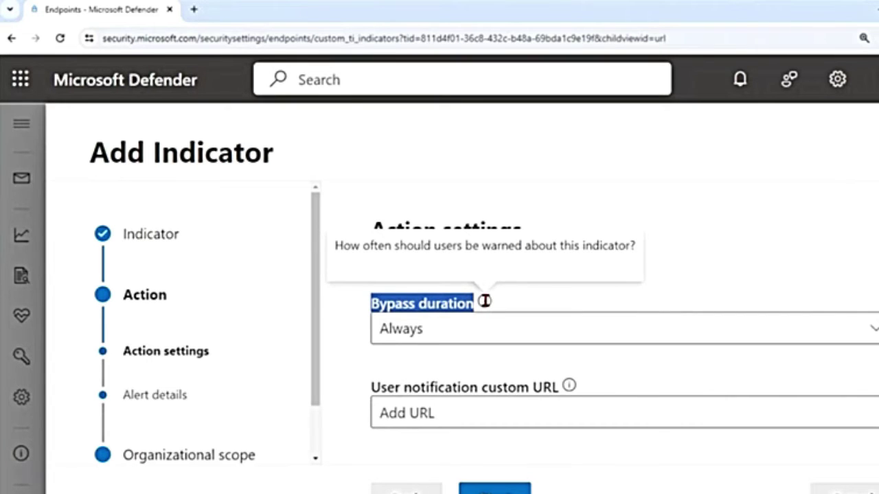
{"action": "left_click", "coordinate": [594, 337]}
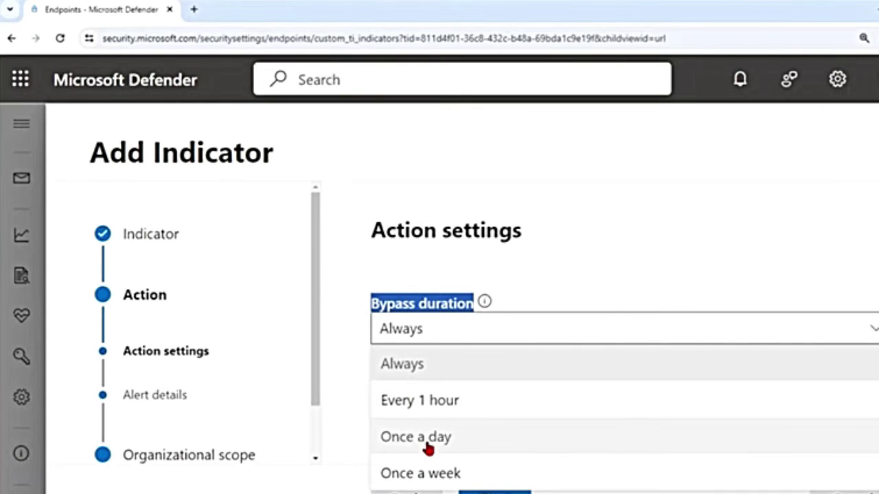
{"action": "left_click", "coordinate": [455, 487]}
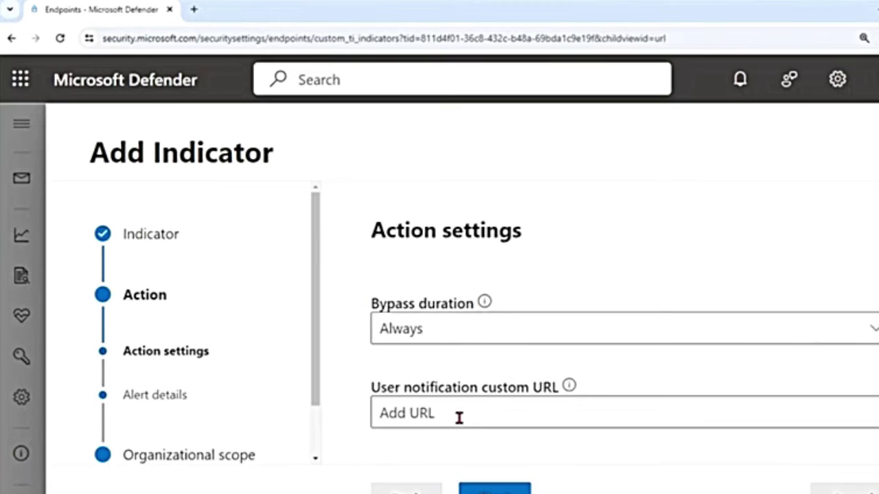
{"action": "left_click", "coordinate": [391, 414]}
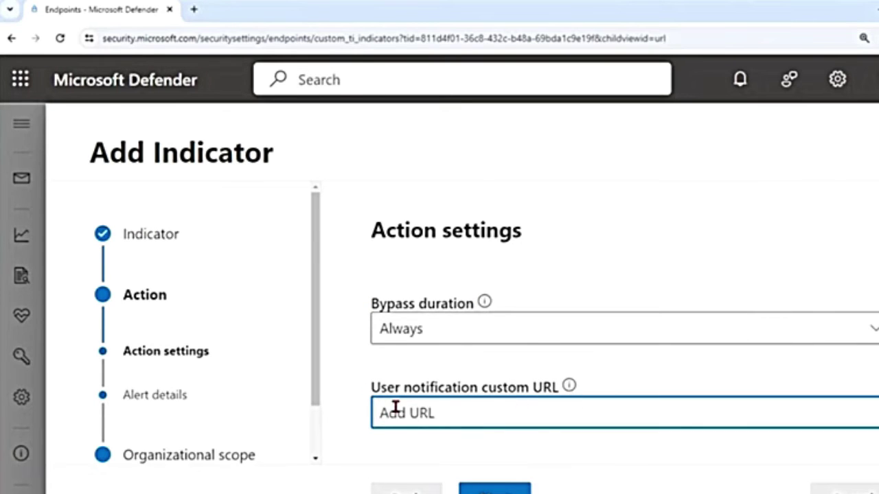
{"action": "left_click_drag", "start_coordinate": [373, 389], "coordinate": [519, 392]}
{"action": "mouse_move", "coordinate": [568, 387]}
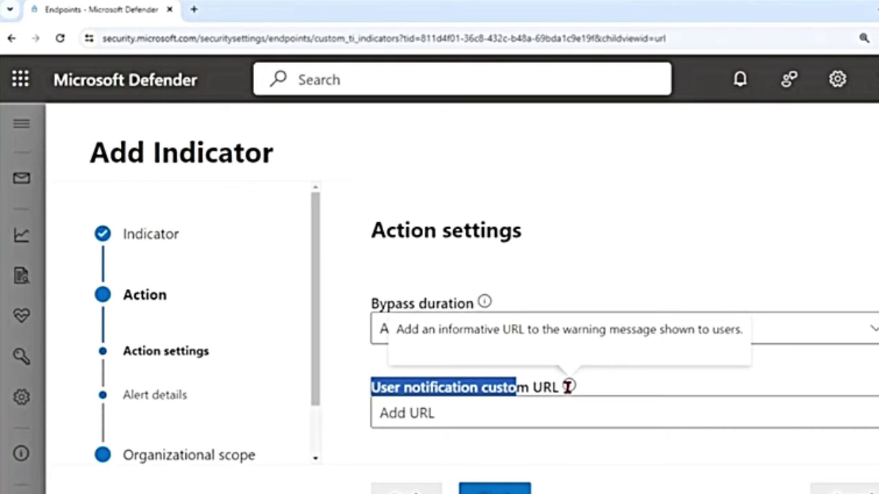
Step: Review the alert generation, severity, category and recommended actions that apply to the Warn action
{"action": "left_click", "coordinate": [494, 489]}
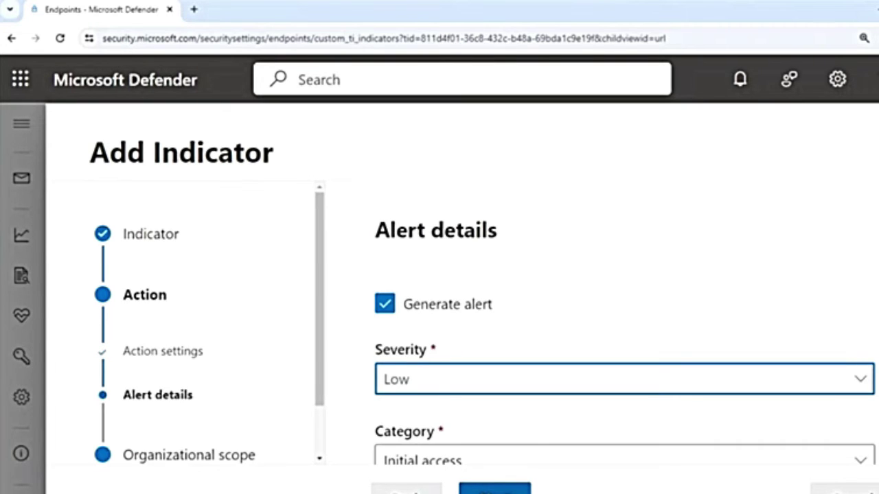
{"action": "scroll", "coordinate": [526, 431], "scroll_direction": "down", "scroll_amount": 2}
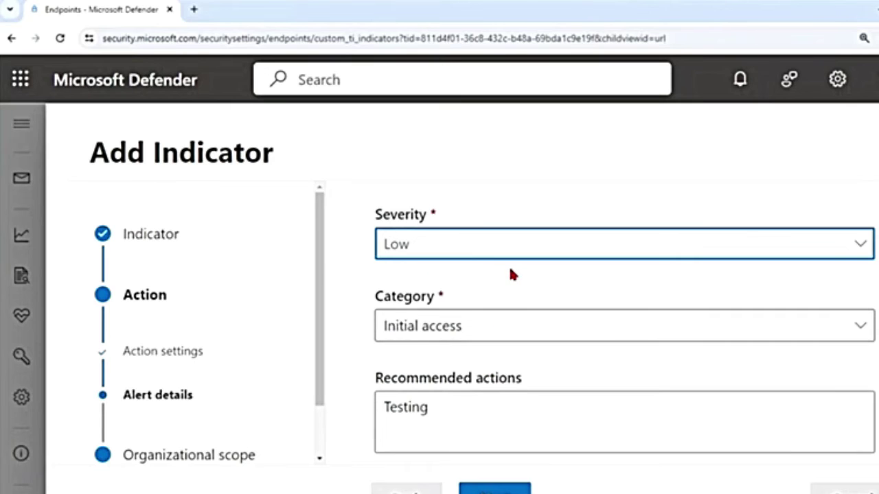
{"action": "scroll", "coordinate": [510, 275], "scroll_direction": "up", "scroll_amount": 2}
{"action": "scroll", "coordinate": [463, 391], "scroll_direction": "down", "scroll_amount": 1}
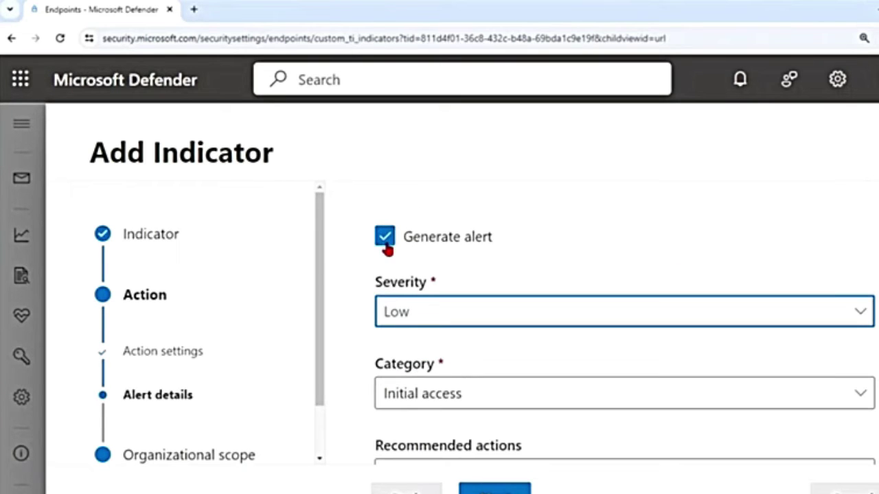
{"action": "left_click", "coordinate": [494, 488]}
Step: Go back to the indicator's response action and change it to Block execution
{"action": "left_click", "coordinate": [406, 489]}
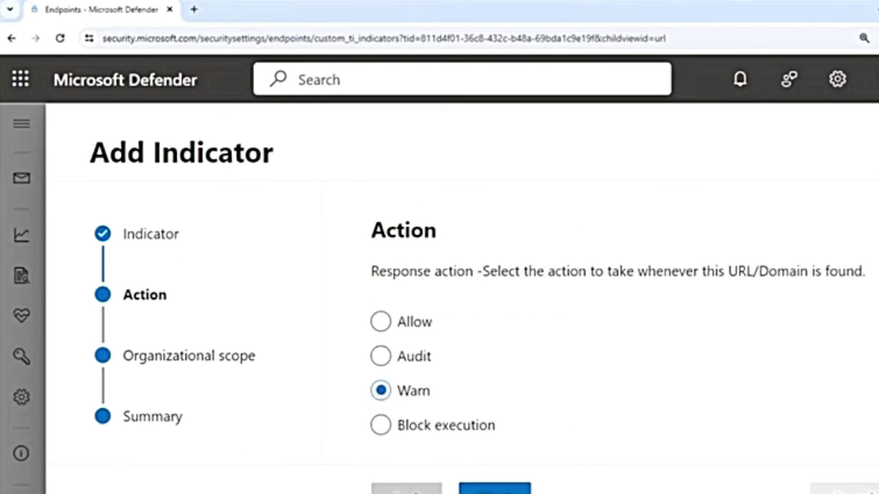
{"action": "left_click", "coordinate": [406, 489]}
{"action": "left_click", "coordinate": [407, 488]}
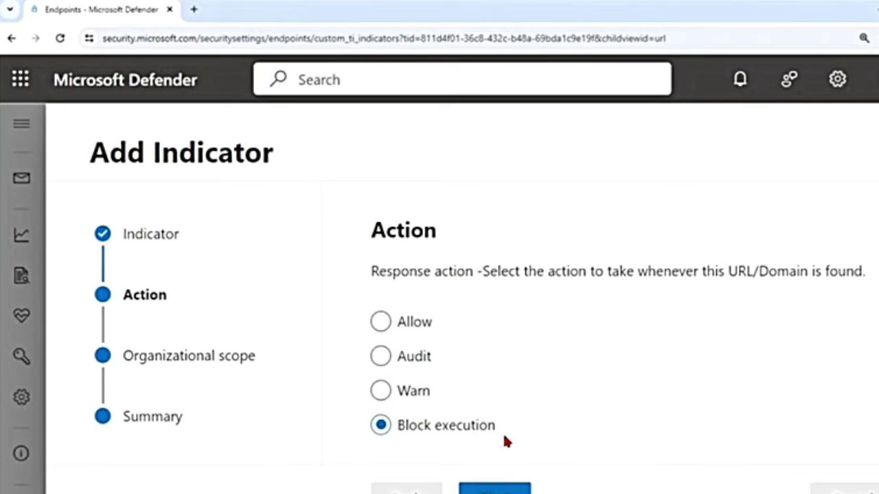
{"action": "left_click", "coordinate": [508, 489]}
Step: Review the alert details and organizational scope for the Block execution action, and leave the indicator wizard without submitting
{"action": "scroll", "coordinate": [536, 416], "scroll_direction": "down", "scroll_amount": 2}
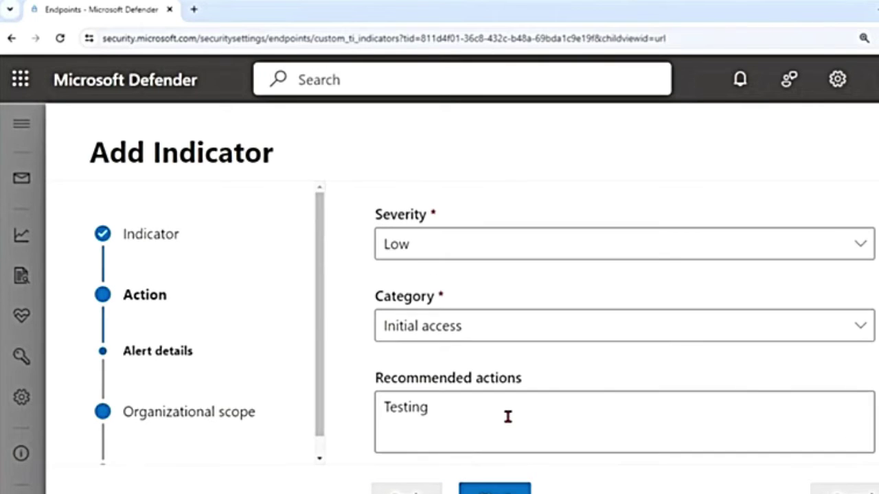
{"action": "scroll", "coordinate": [520, 317], "scroll_direction": "up", "scroll_amount": 2}
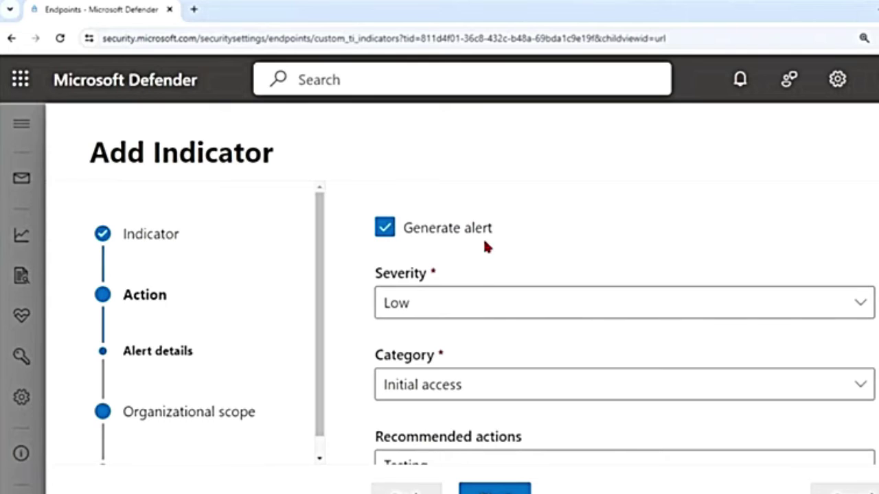
{"action": "left_click", "coordinate": [494, 489]}
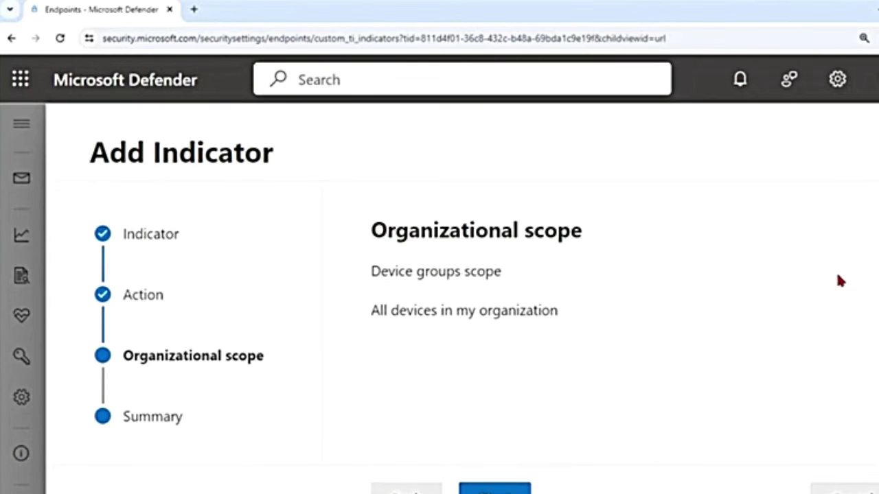
{"action": "left_click", "coordinate": [495, 488]}
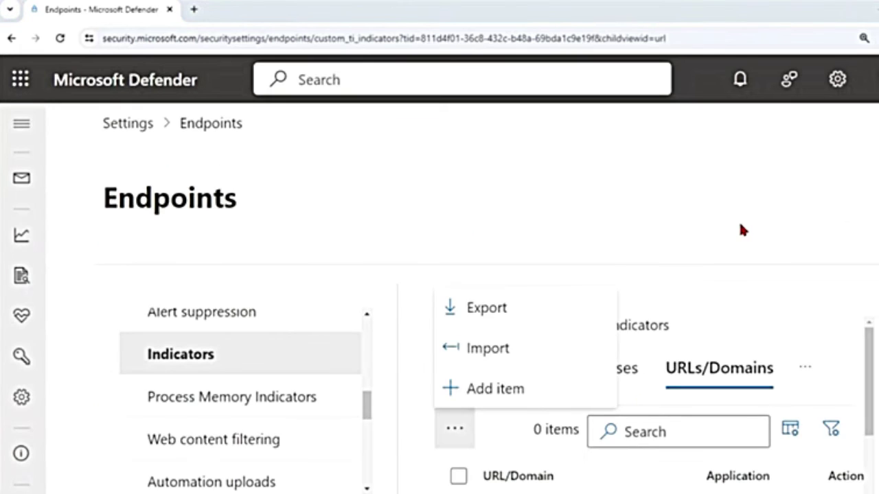
{"action": "left_click", "coordinate": [742, 230]}
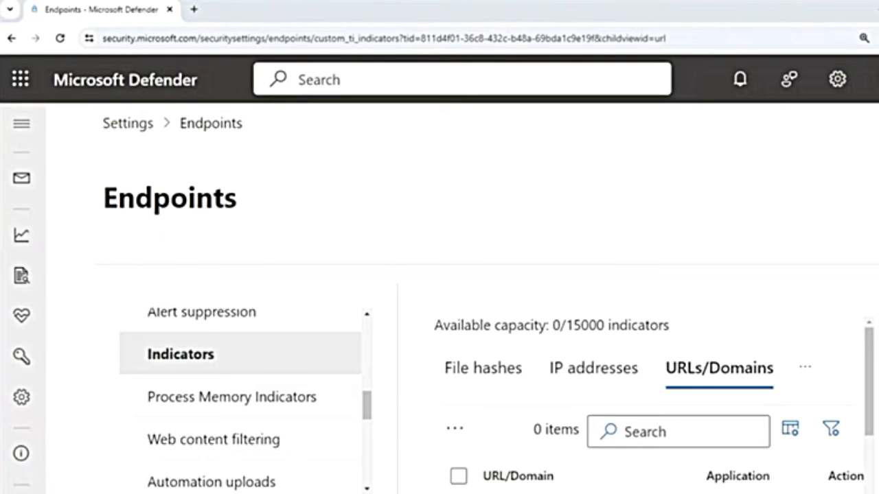
Step: Open the Microsoft Intune admin center at intune.microsoft.com in a new browser tab
{"action": "left_click", "coordinate": [194, 10]}
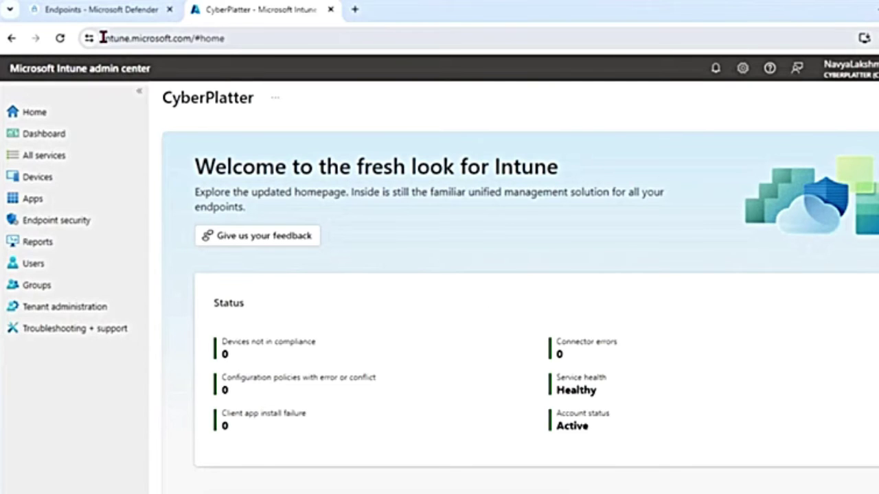
{"action": "left_click_drag", "start_coordinate": [103, 40], "coordinate": [212, 41]}
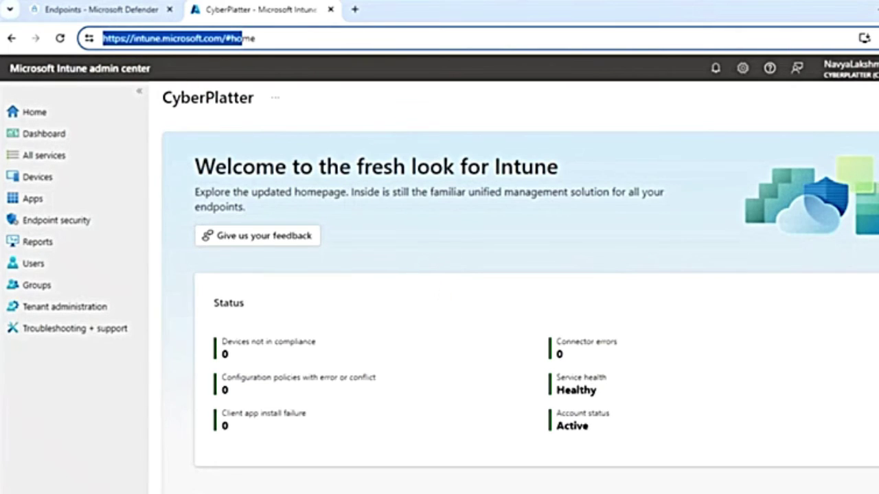
Step: Start a new profile for the Microsoft Defender for Endpoint Baseline among the endpoint security baselines
{"action": "left_click", "coordinate": [173, 297]}
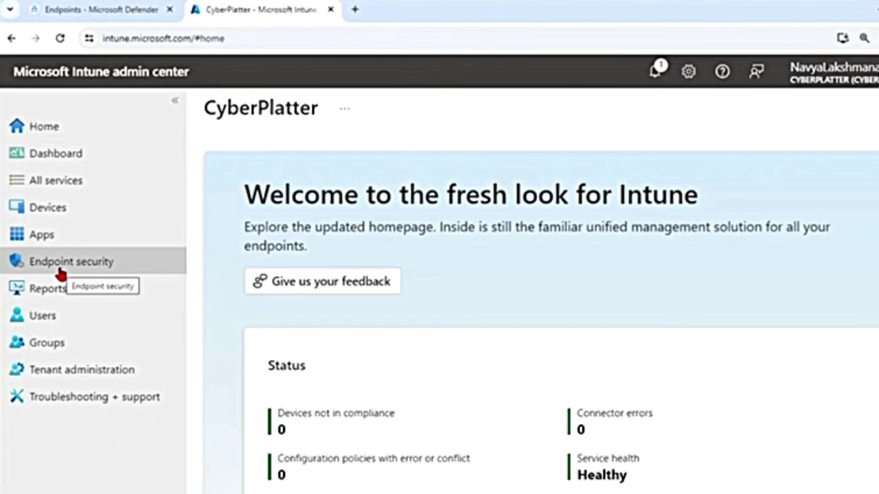
{"action": "left_click", "coordinate": [61, 272]}
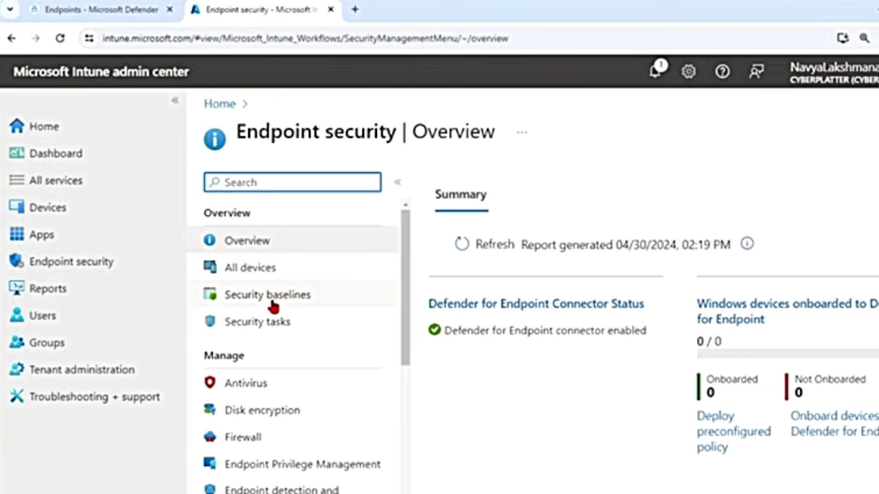
{"action": "left_click", "coordinate": [272, 302]}
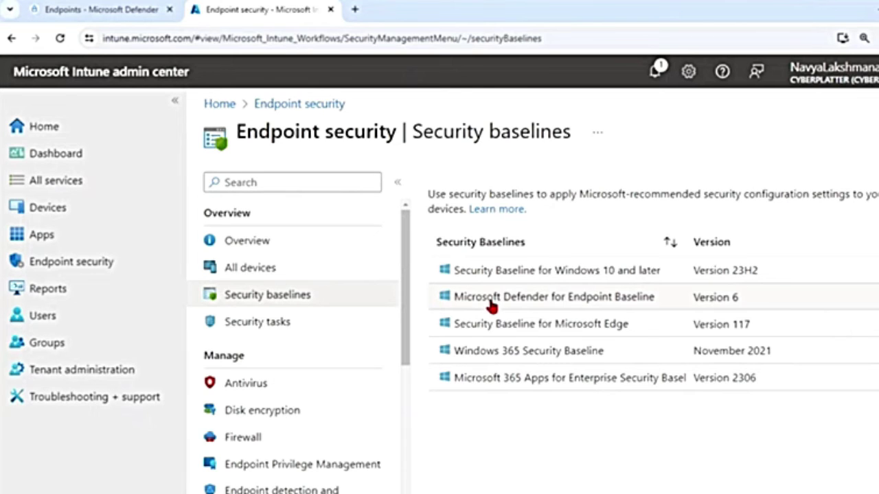
{"action": "left_click", "coordinate": [492, 305]}
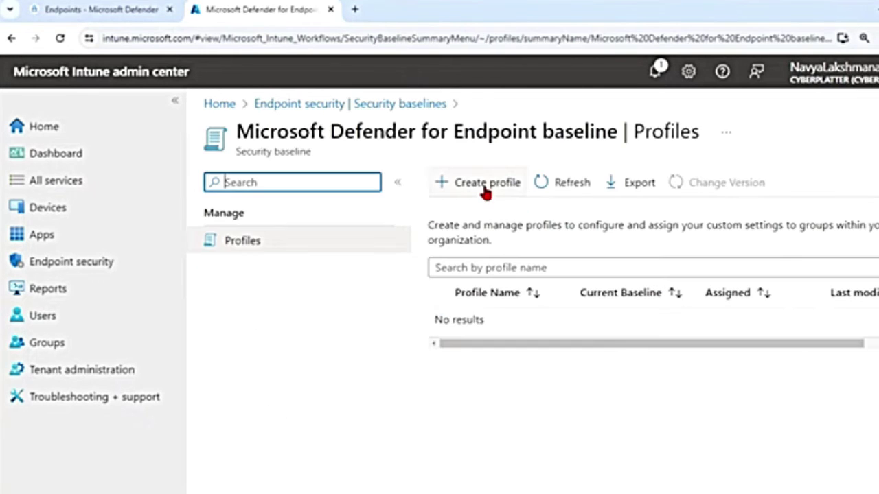
{"action": "left_click", "coordinate": [485, 191]}
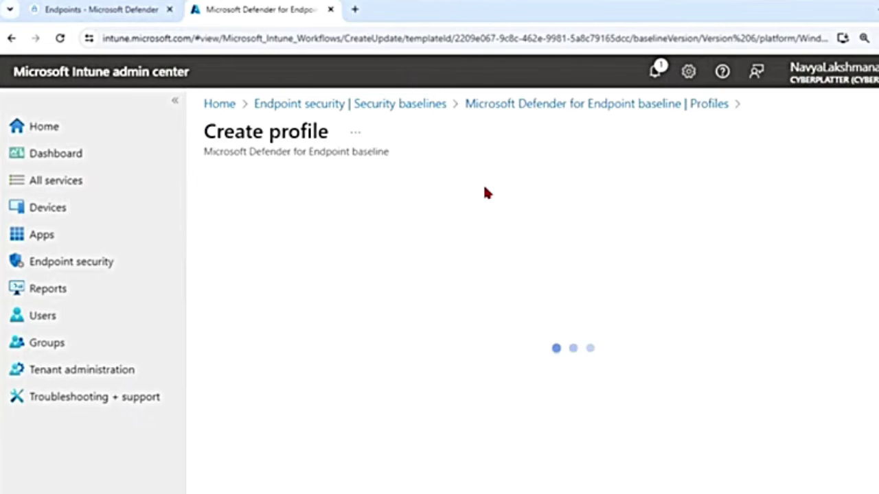
Step: Name the baseline profile NetworkProtectionTest, leave its description empty, and proceed to its configuration settings
{"action": "left_click", "coordinate": [476, 234]}
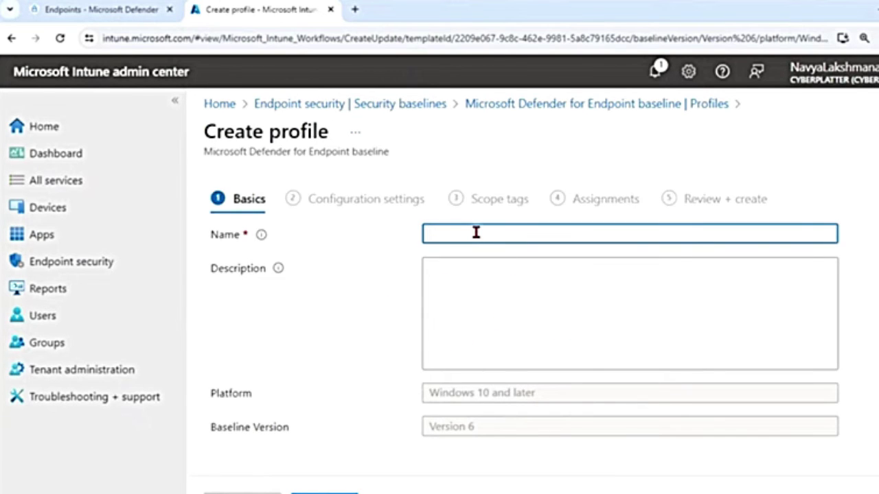
{"action": "type", "text": "NetworkProtectionTest"}
{"action": "left_click", "coordinate": [593, 295]}
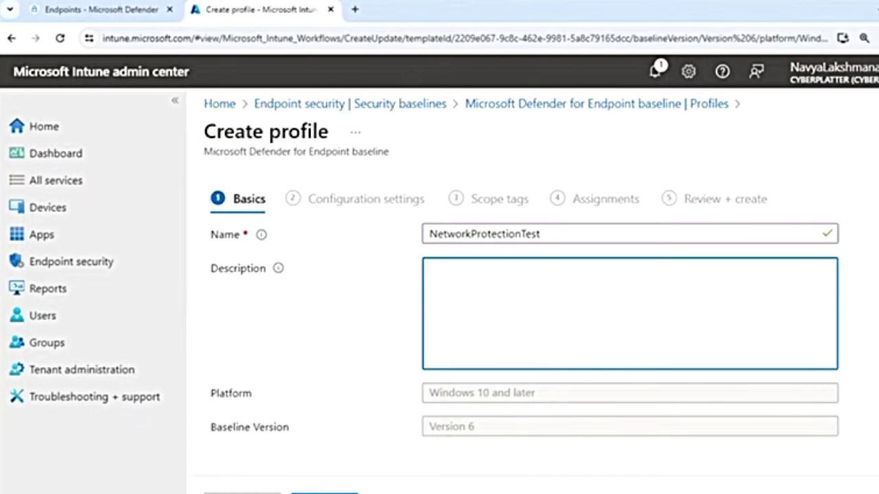
{"action": "left_click", "coordinate": [324, 493]}
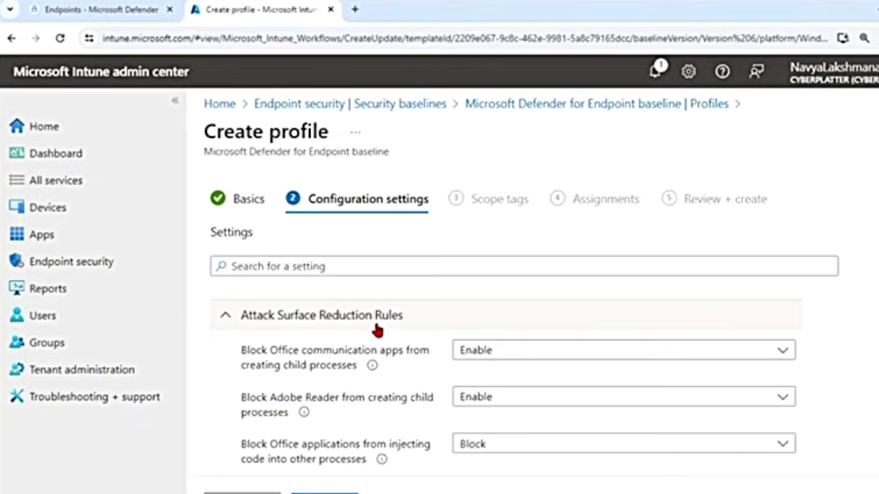
Step: Find Enable network protection in the Attack Surface Reduction Rules and read what its description says about Audit only and Not Configured
{"action": "scroll", "coordinate": [377, 330], "scroll_direction": "down", "scroll_amount": 3}
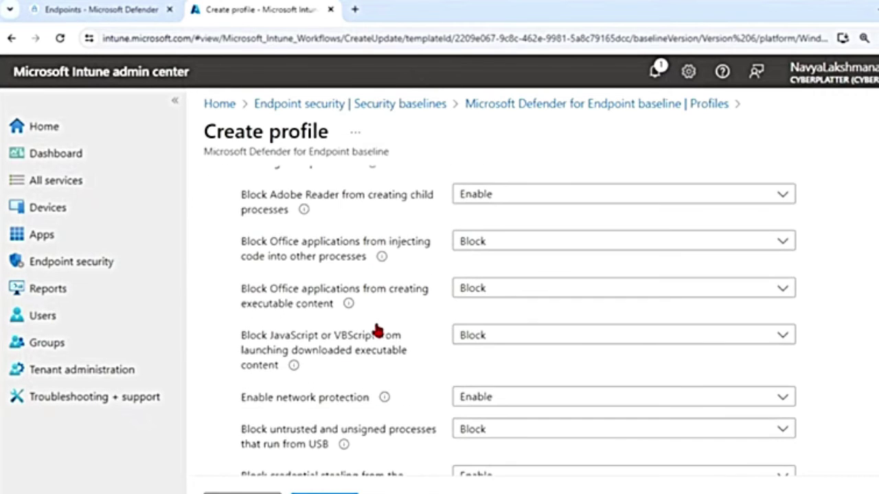
{"action": "left_click_drag", "start_coordinate": [239, 396], "coordinate": [385, 402]}
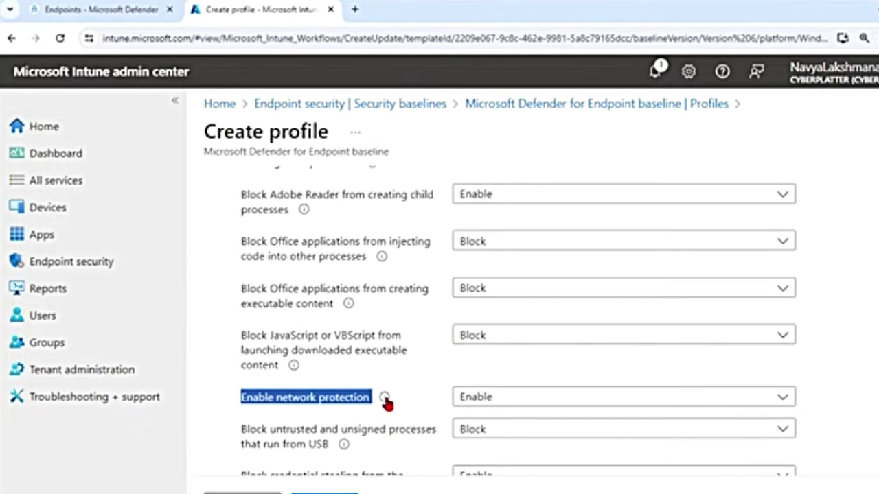
{"action": "mouse_move", "coordinate": [386, 402]}
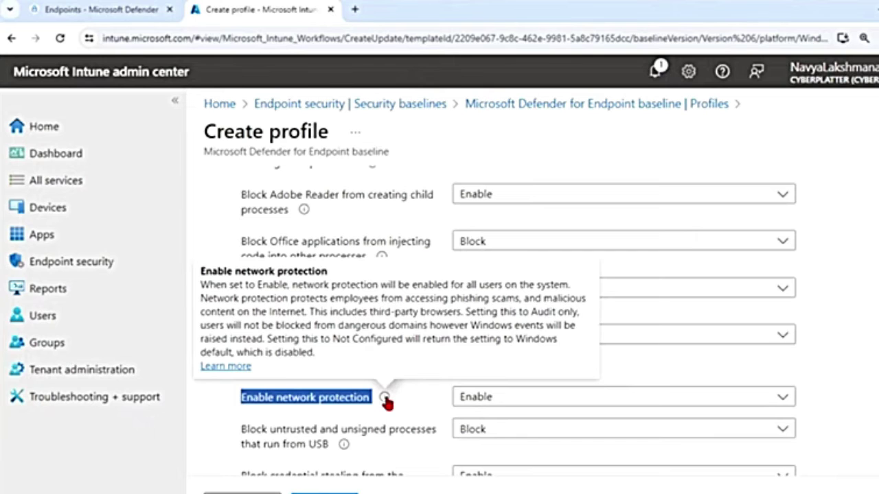
{"action": "left_click_drag", "start_coordinate": [204, 299], "coordinate": [580, 313]}
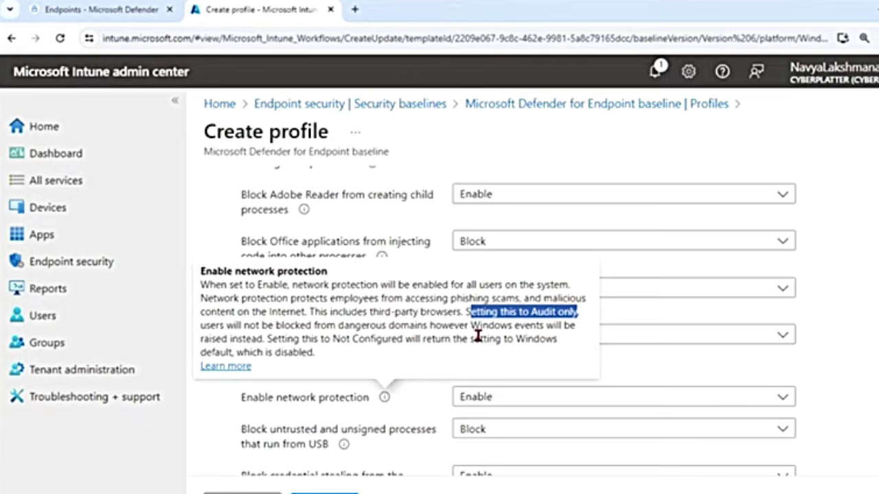
{"action": "left_click_drag", "start_coordinate": [471, 325], "coordinate": [268, 340]}
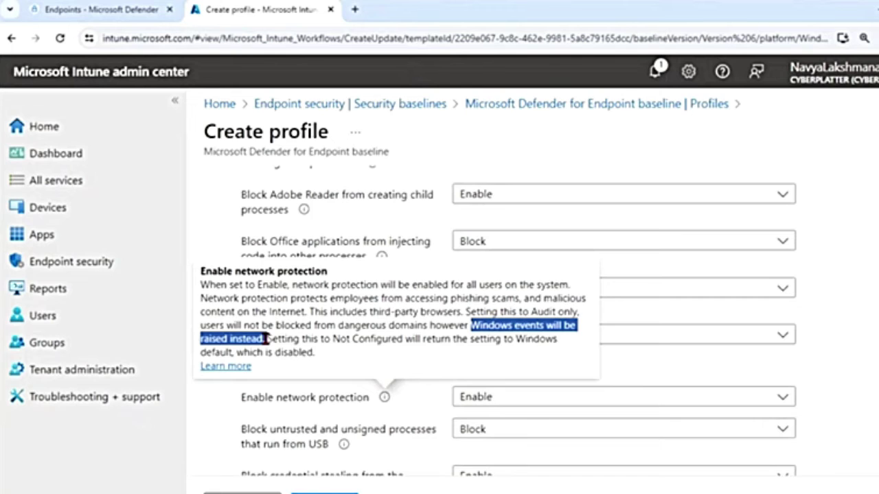
{"action": "left_click_drag", "start_coordinate": [271, 338], "coordinate": [413, 339]}
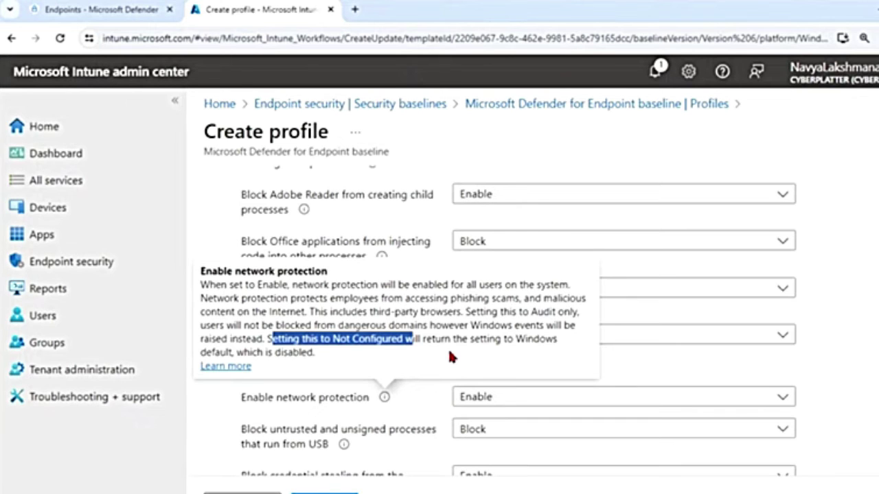
Step: Check the available options for Enable network protection, keep it set to Enable, and proceed to the scope tags
{"action": "left_click", "coordinate": [557, 405]}
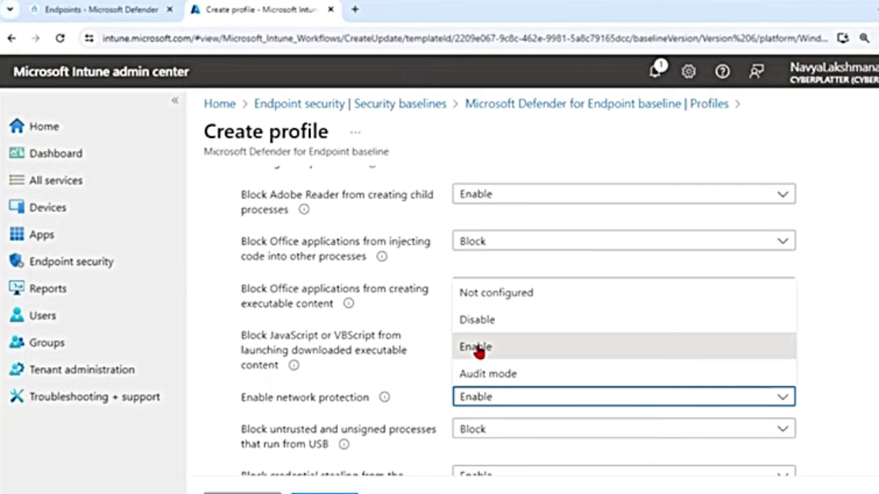
{"action": "scroll", "coordinate": [477, 349], "scroll_direction": "up", "scroll_amount": 3}
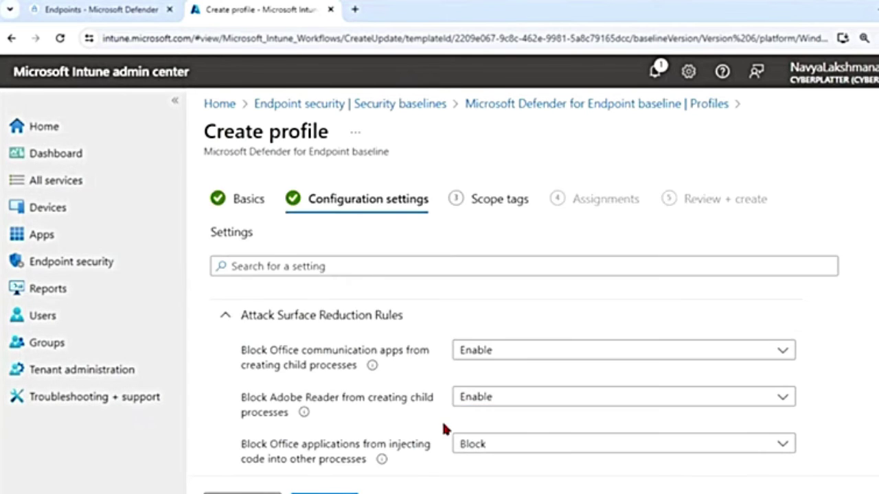
{"action": "scroll", "coordinate": [496, 412], "scroll_direction": "down", "scroll_amount": 3}
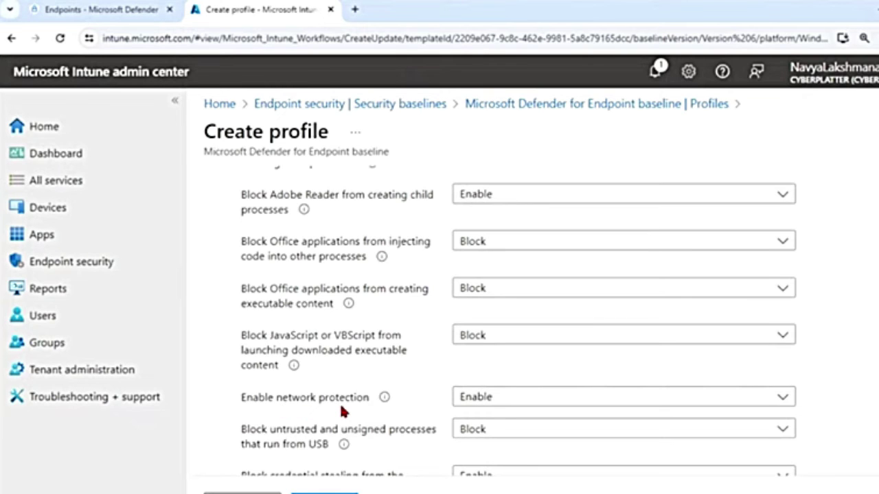
{"action": "left_click", "coordinate": [324, 492]}
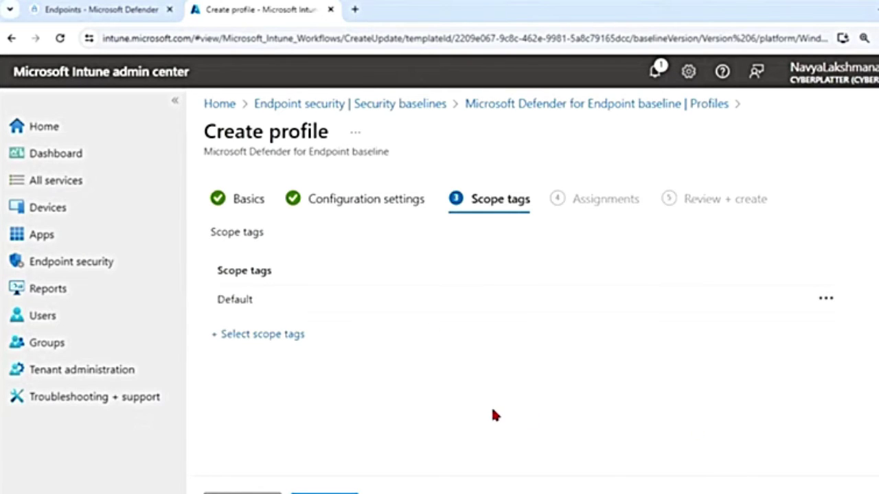
Step: Keep the Default scope tag and assign the profile to all users, leaving the excluded groups empty
{"action": "left_click", "coordinate": [324, 492]}
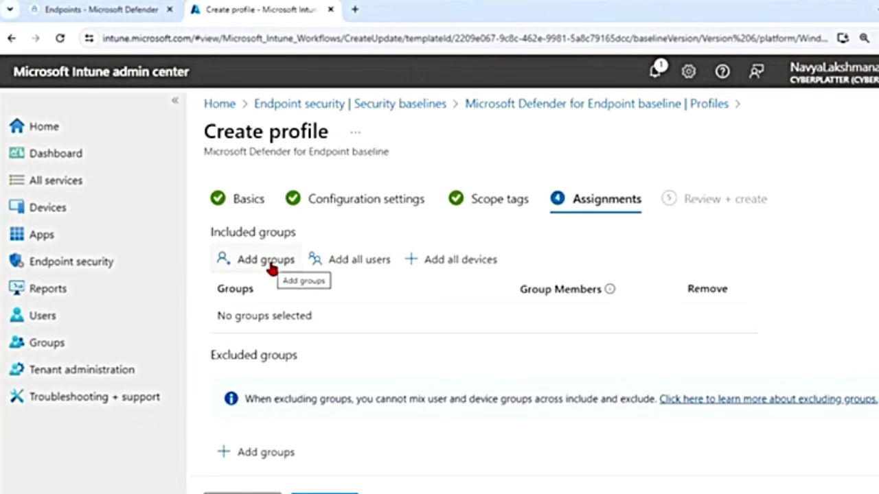
{"action": "left_click", "coordinate": [376, 268]}
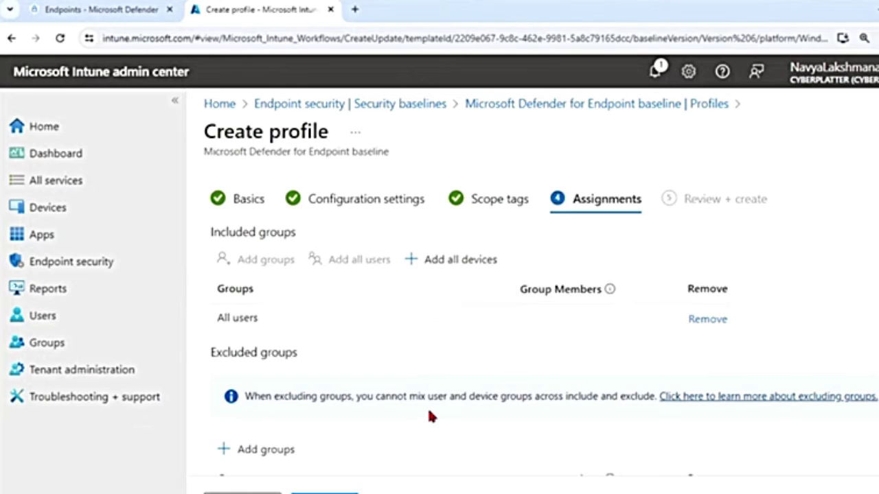
{"action": "scroll", "coordinate": [428, 416], "scroll_direction": "down", "scroll_amount": 1}
{"action": "left_click_drag", "start_coordinate": [205, 287], "coordinate": [329, 282]}
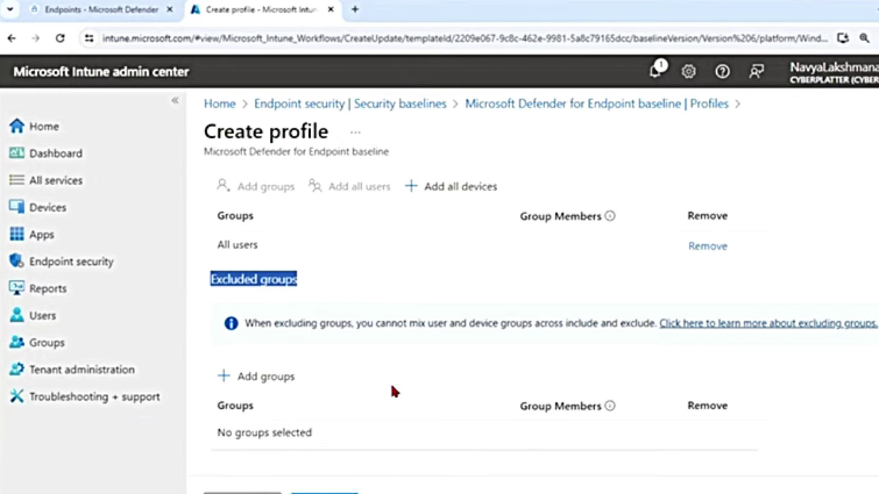
Step: Review the NetworkProtectionTest summary down to its group assignments and create the profile
{"action": "left_click", "coordinate": [324, 493]}
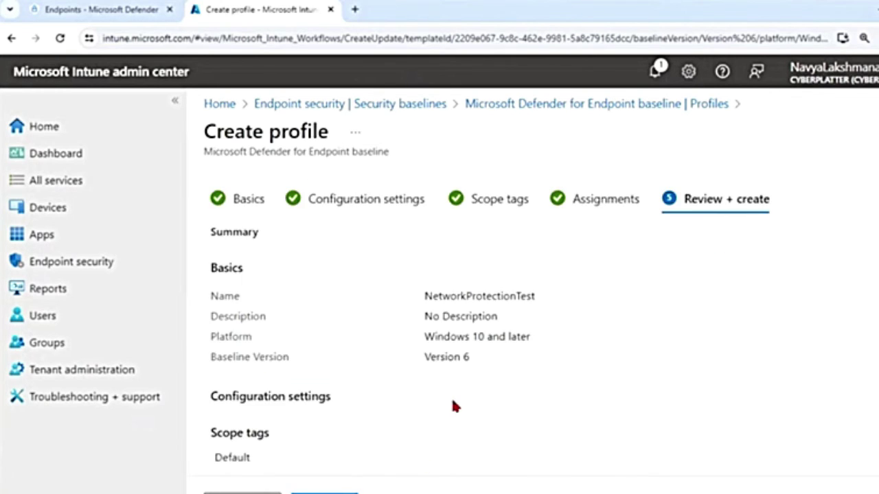
{"action": "scroll", "coordinate": [453, 407], "scroll_direction": "down", "scroll_amount": 4}
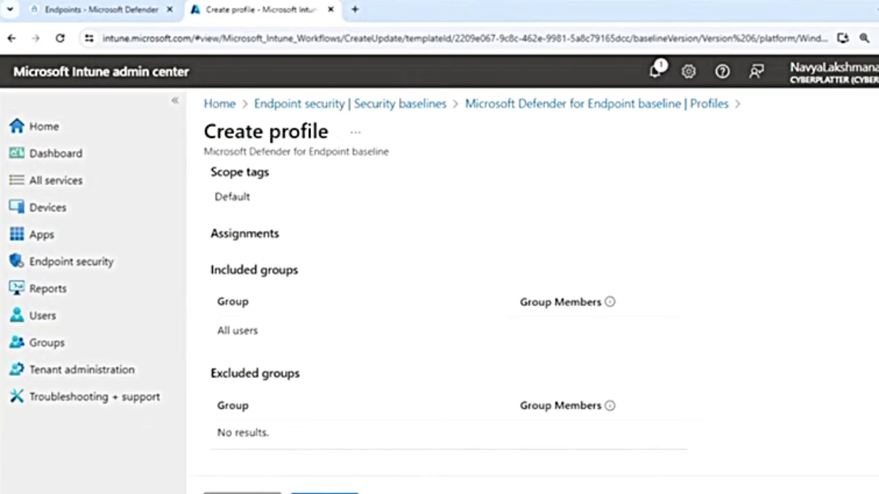
{"action": "left_click", "coordinate": [324, 493]}
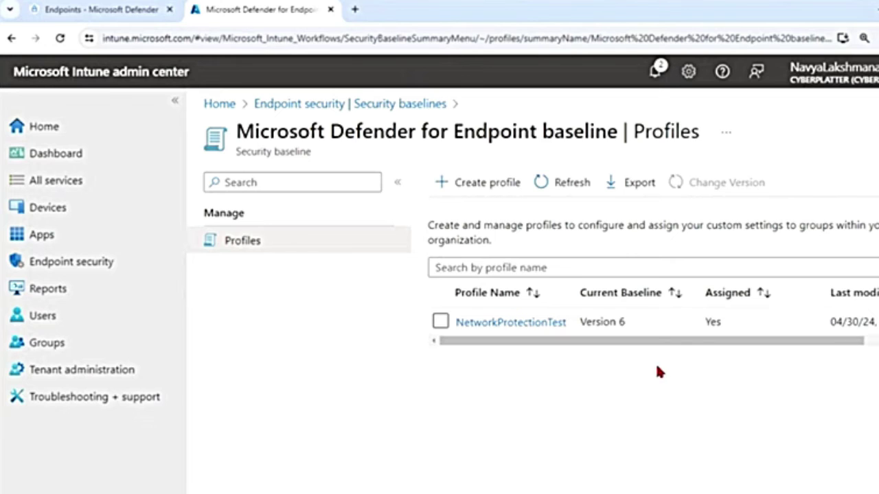
Step: Start an endpoint security antivirus policy for Windows 10, Windows 11, and Windows Server using the Microsoft Defender Antivirus profile
{"action": "left_click", "coordinate": [86, 267]}
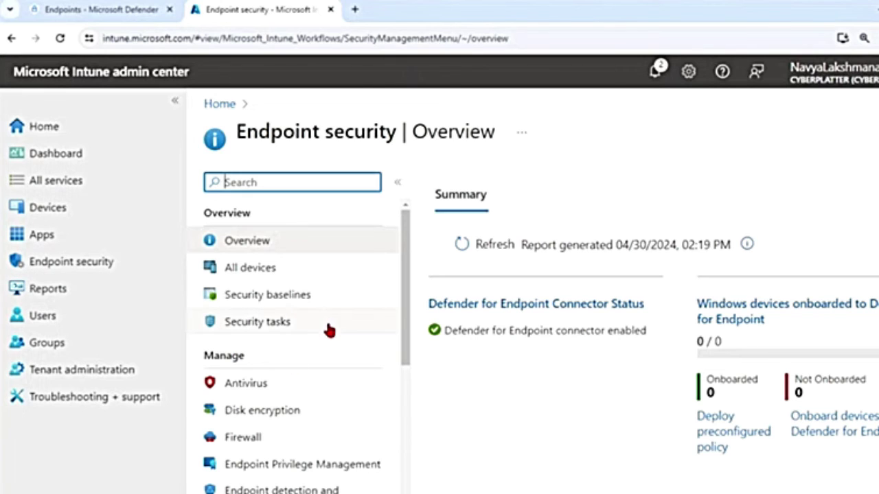
{"action": "left_click", "coordinate": [252, 388]}
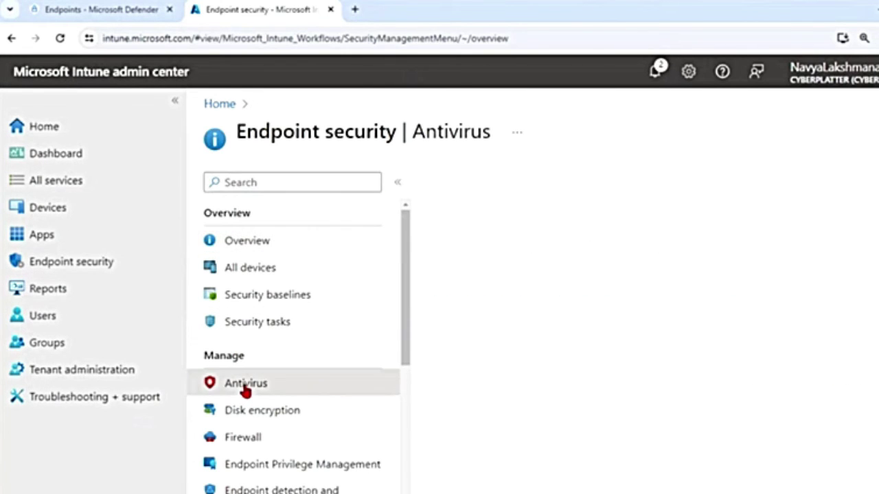
{"action": "left_click", "coordinate": [492, 382]}
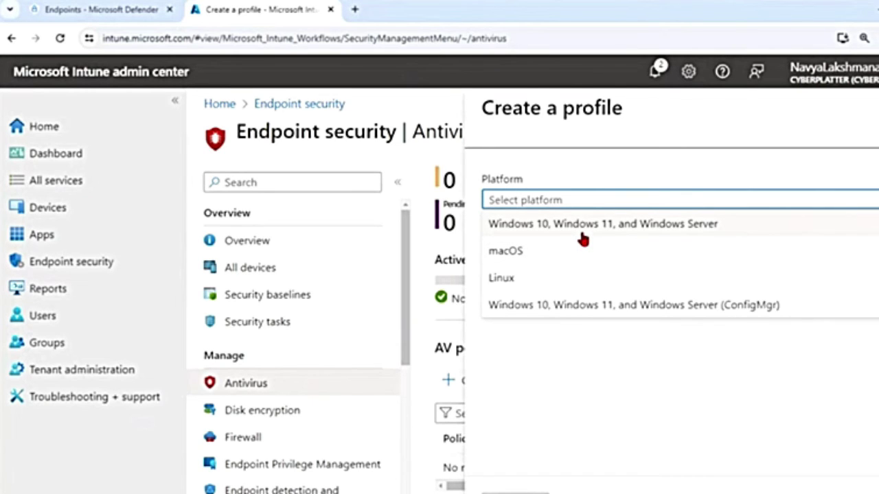
{"action": "left_click", "coordinate": [588, 234]}
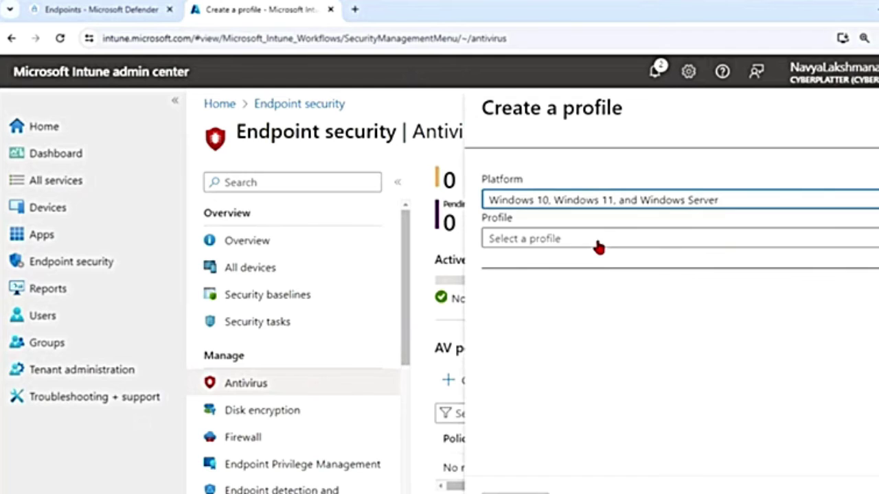
{"action": "left_click", "coordinate": [598, 245]}
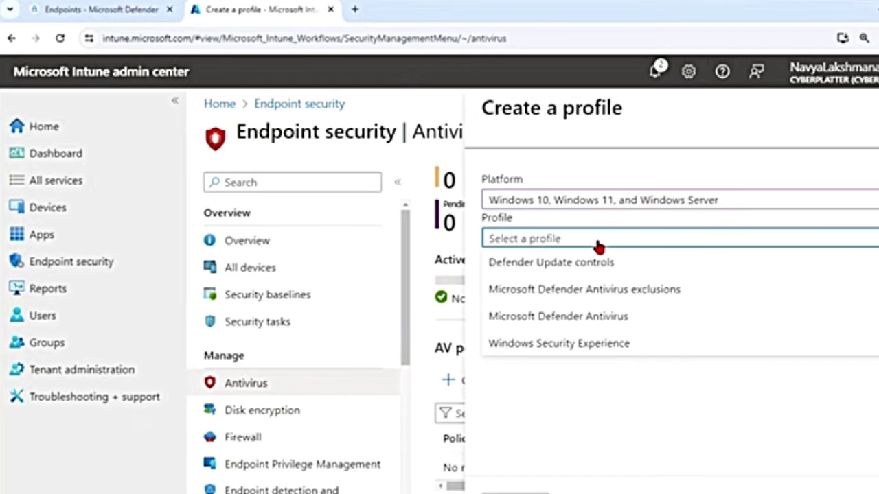
{"action": "left_click", "coordinate": [618, 327]}
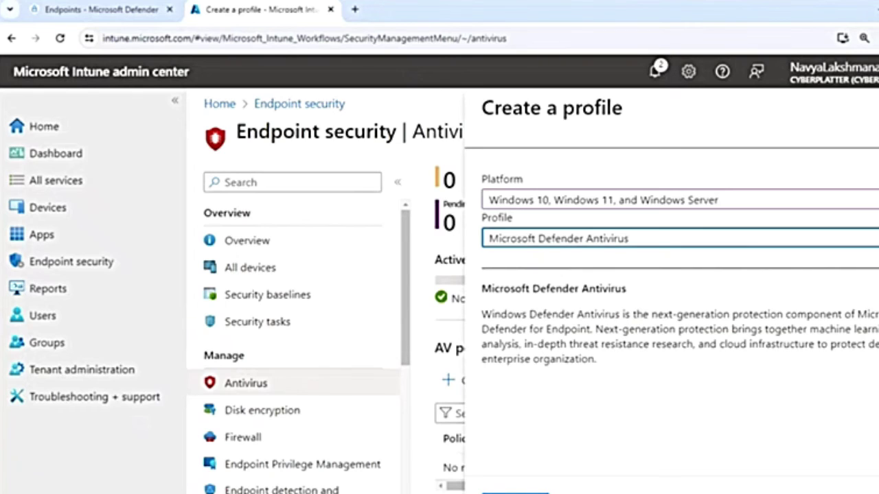
{"action": "left_click", "coordinate": [519, 493]}
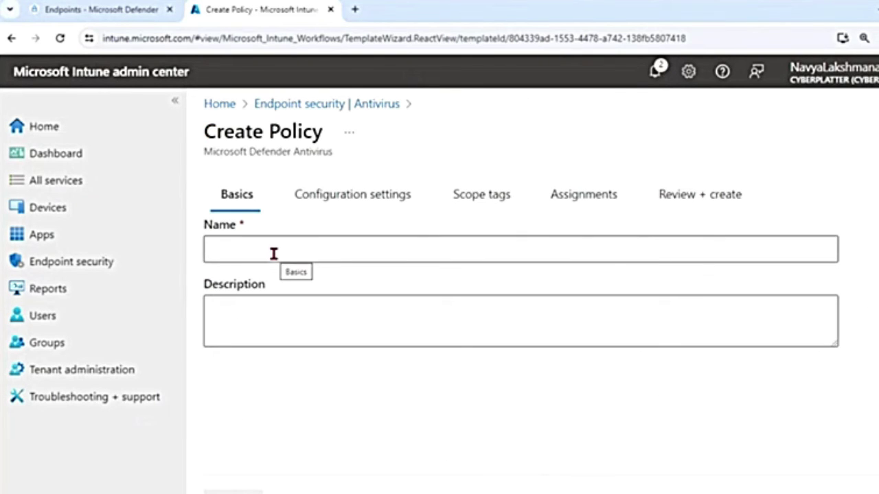
Step: Name the antivirus policy "test network protection AV" and expand the Defender group in its configuration settings
{"action": "left_click", "coordinate": [274, 254]}
{"action": "type", "text": "test netwo"}
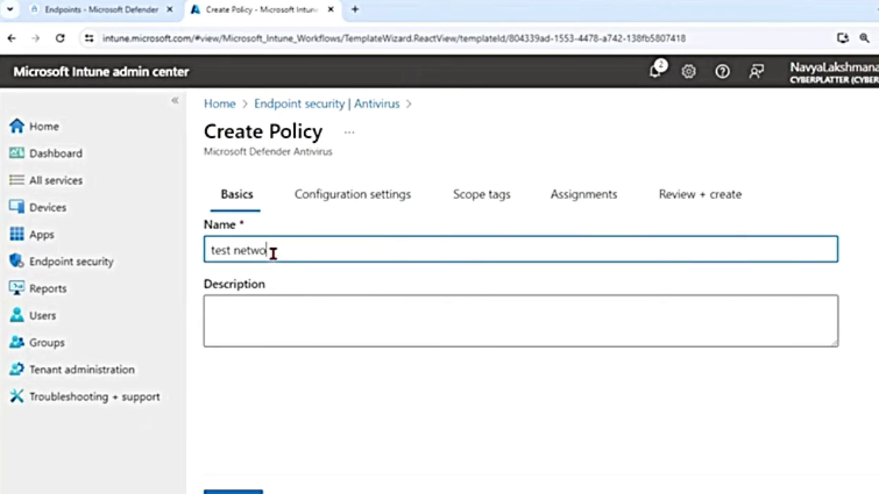
{"action": "type", "text": "rk protection AV"}
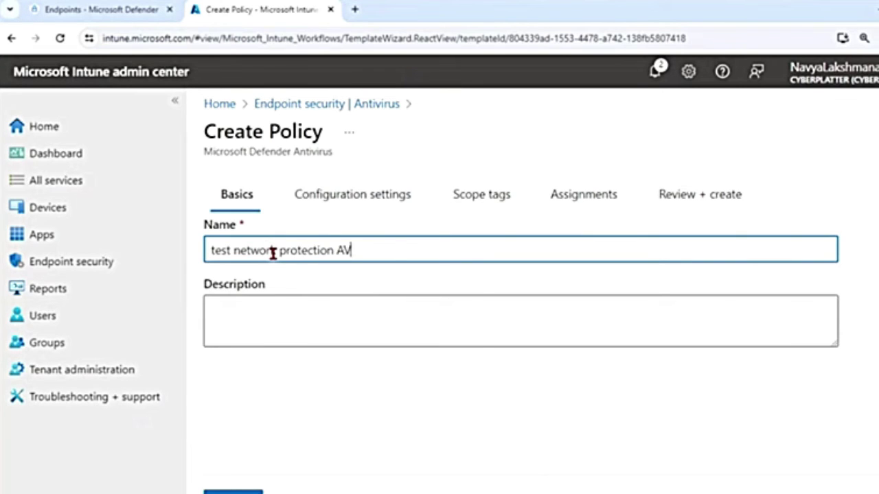
{"action": "left_click", "coordinate": [233, 493]}
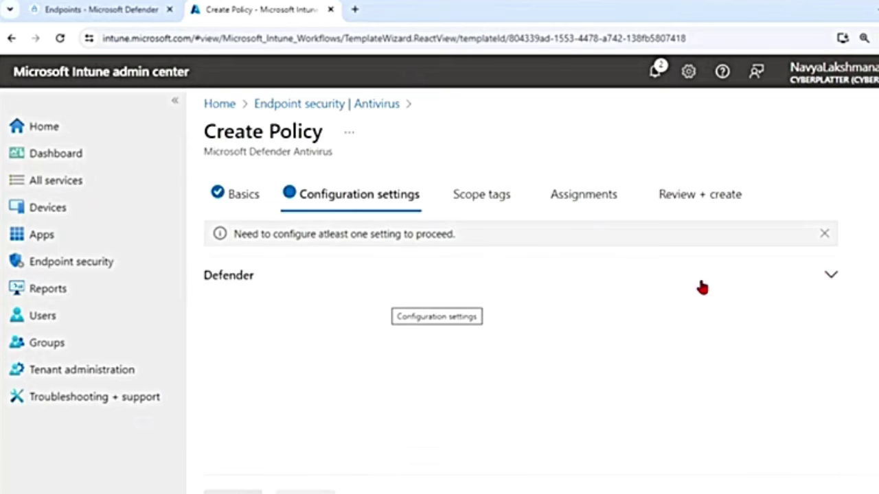
{"action": "left_click", "coordinate": [830, 276]}
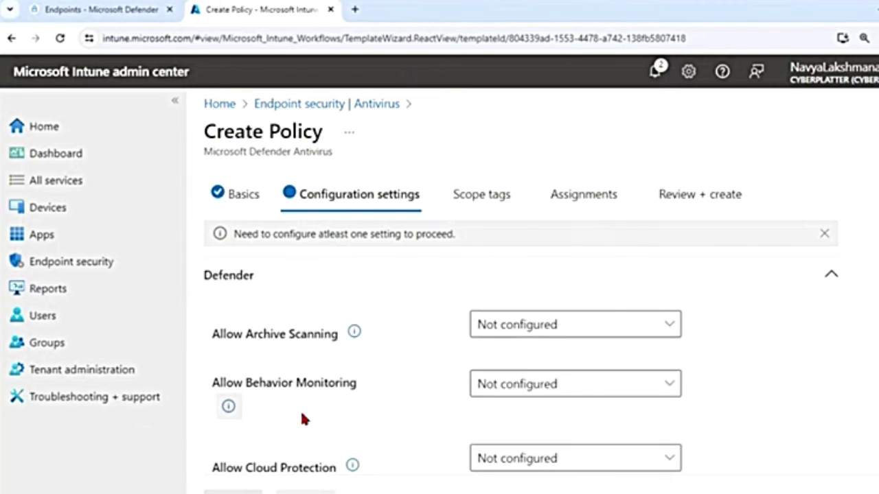
Step: Set Enable Network Protection to Enabled (block mode) in the antivirus policy's Defender settings
{"action": "scroll", "coordinate": [305, 460], "scroll_direction": "down", "scroll_amount": 1}
{"action": "scroll", "coordinate": [305, 460], "scroll_direction": "down", "scroll_amount": 4}
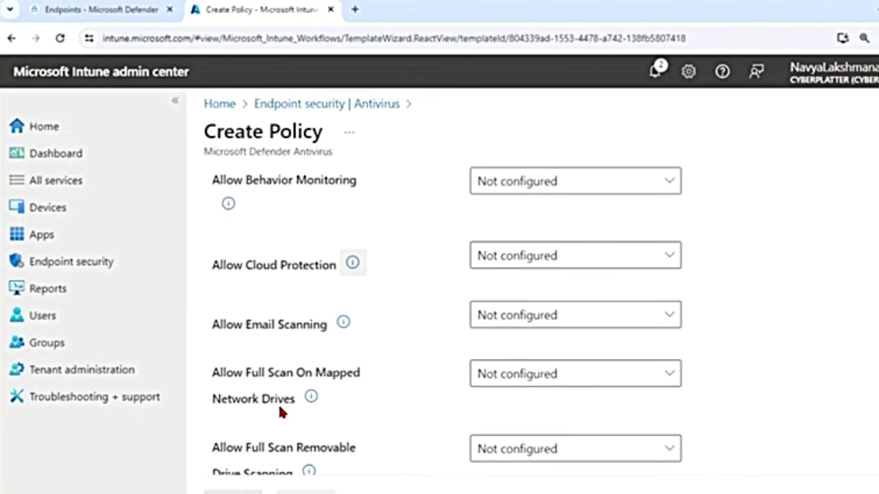
{"action": "scroll", "coordinate": [279, 409], "scroll_direction": "down", "scroll_amount": 15}
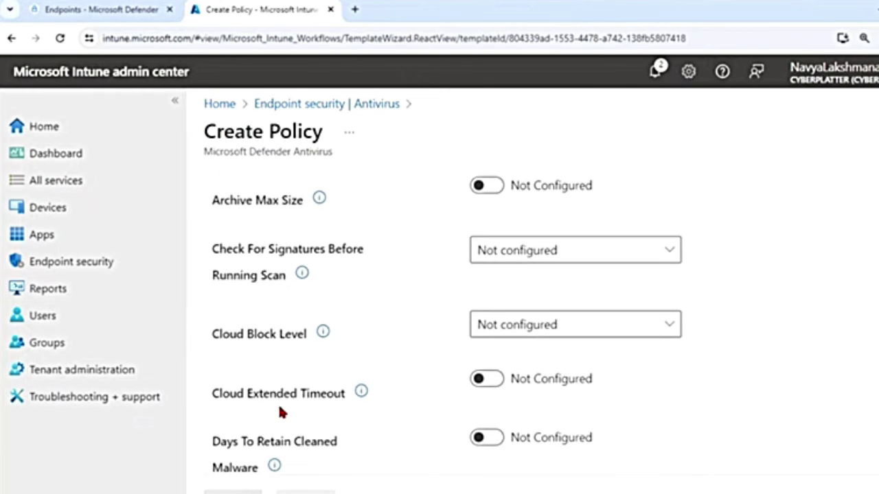
{"action": "scroll", "coordinate": [279, 410], "scroll_direction": "down", "scroll_amount": 3}
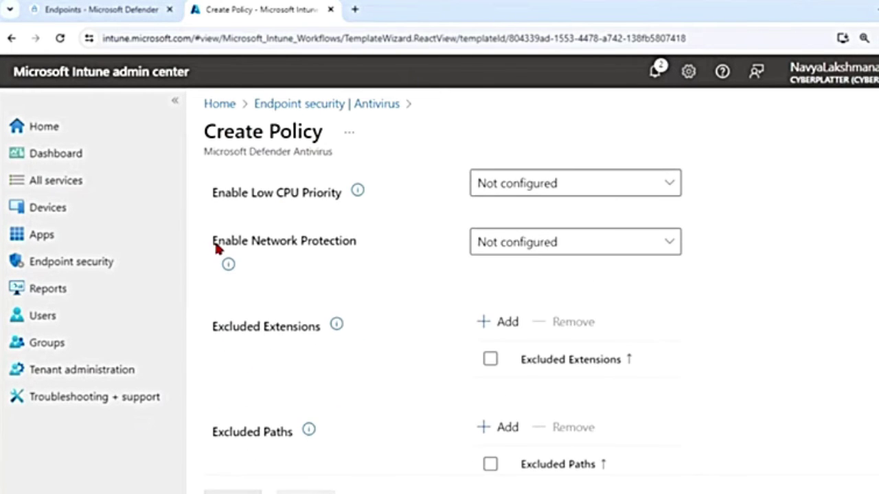
{"action": "left_click_drag", "start_coordinate": [214, 244], "coordinate": [415, 243]}
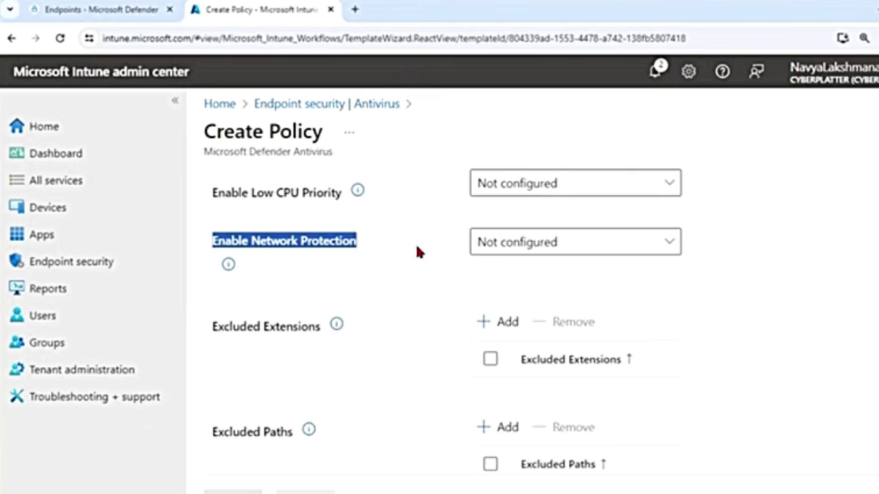
{"action": "left_click", "coordinate": [671, 247]}
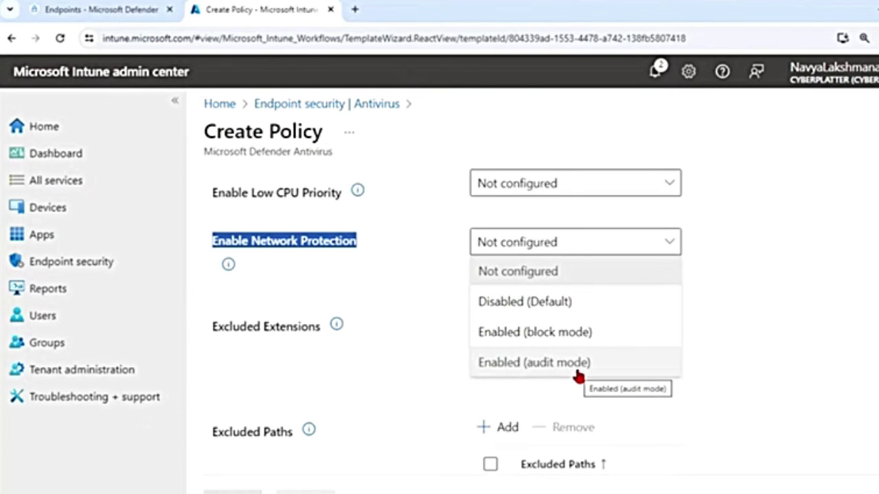
{"action": "left_click", "coordinate": [553, 336]}
{"action": "scroll", "coordinate": [733, 375], "scroll_direction": "up", "scroll_amount": 1}
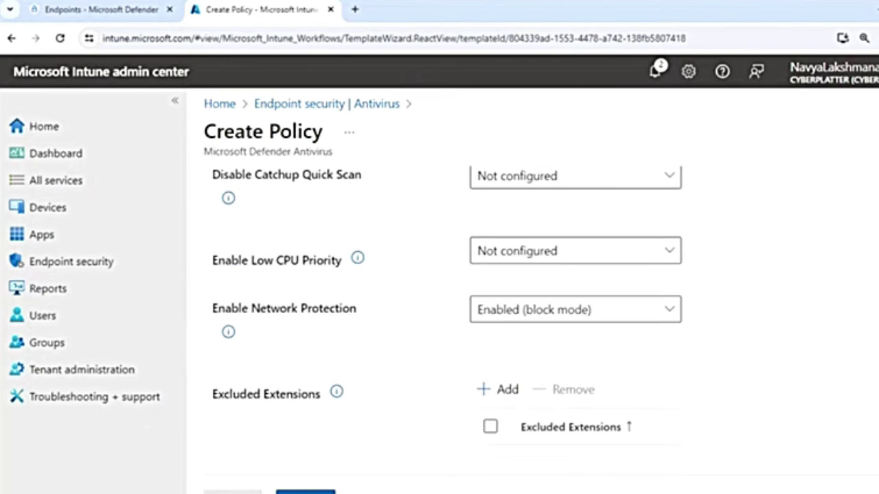
Step: Keep the Default scope tag, advance to the antivirus policy's group assignments, and return to the admin center home page
{"action": "left_click", "coordinate": [305, 492]}
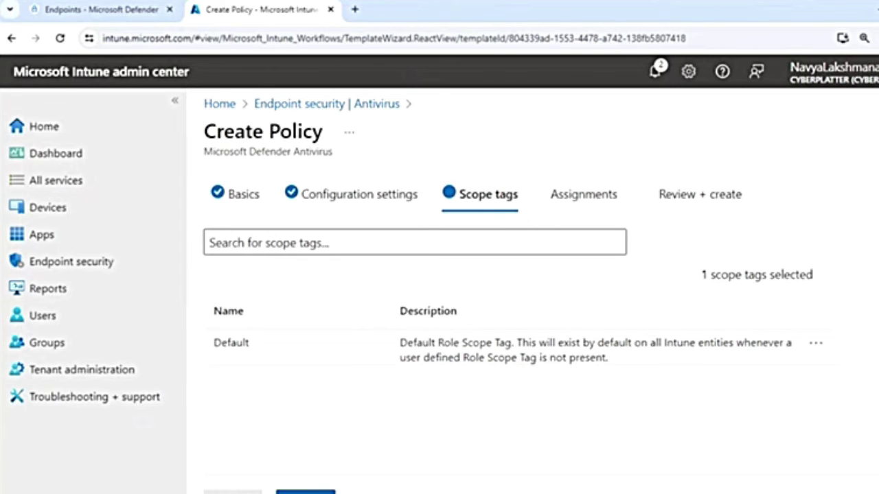
{"action": "left_click", "coordinate": [306, 491]}
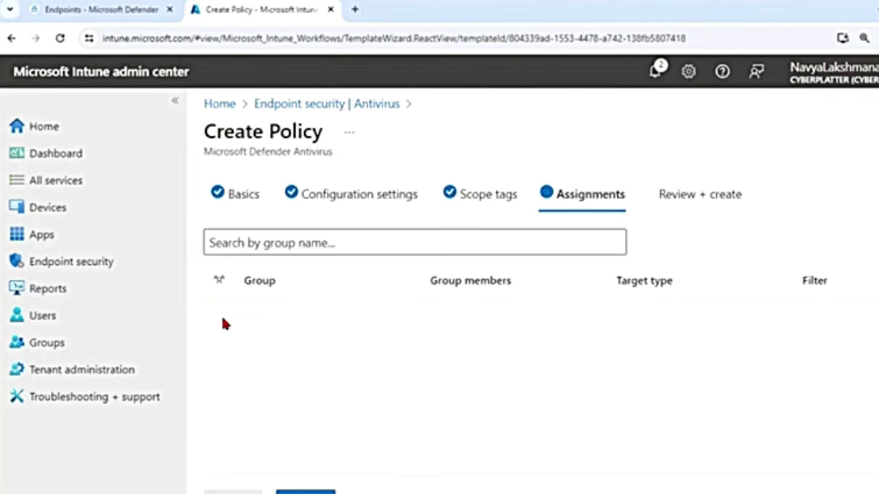
{"action": "left_click", "coordinate": [467, 256]}
{"action": "left_click", "coordinate": [224, 105]}
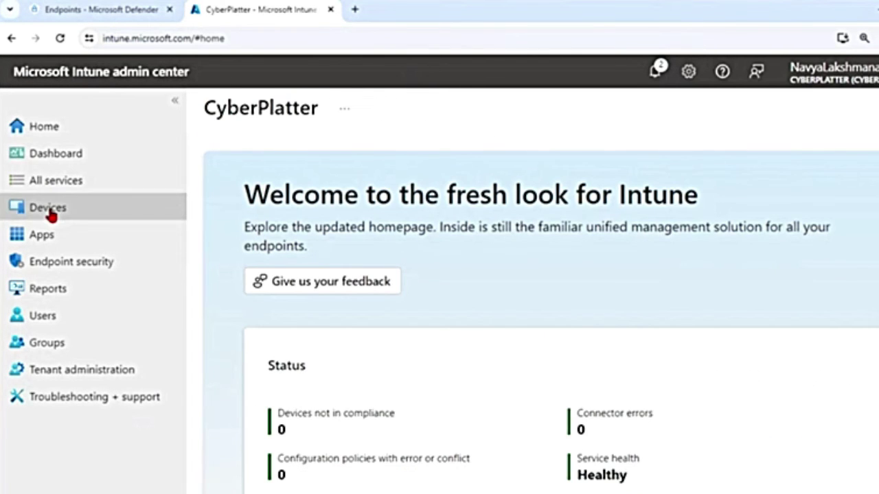
Step: Start a new device configuration policy for Windows 10 and later with the Templates profile type
{"action": "left_click", "coordinate": [51, 212]}
{"action": "scroll", "coordinate": [295, 353], "scroll_direction": "down", "scroll_amount": 5}
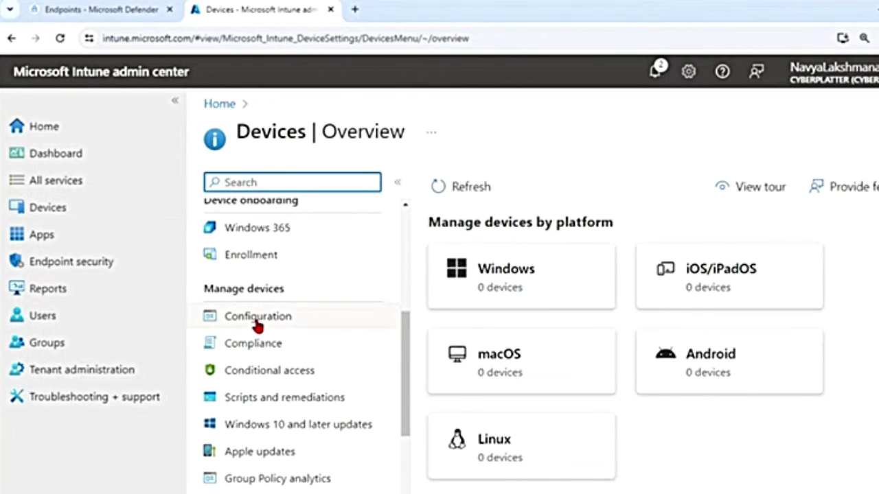
{"action": "left_click", "coordinate": [257, 320]}
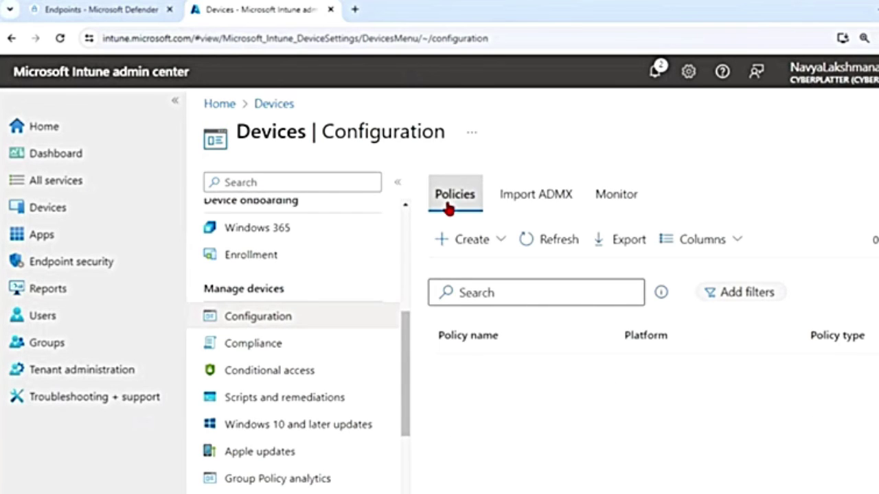
{"action": "left_click", "coordinate": [499, 242]}
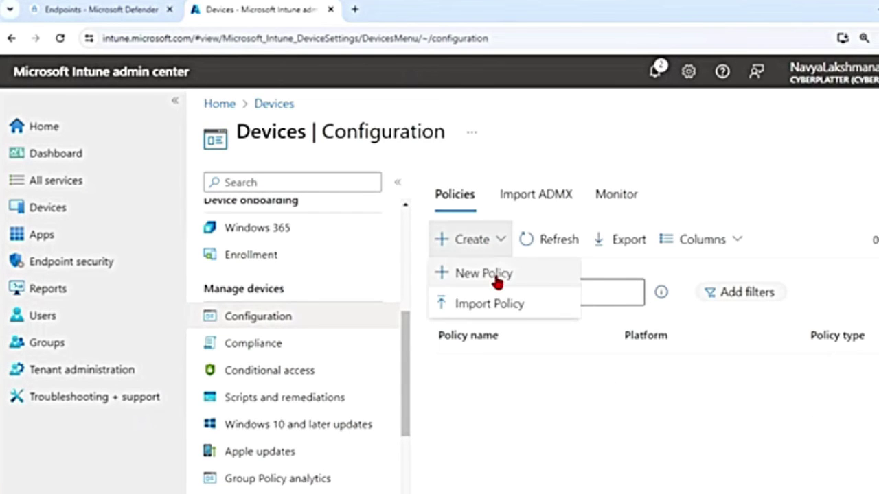
{"action": "left_click", "coordinate": [497, 276]}
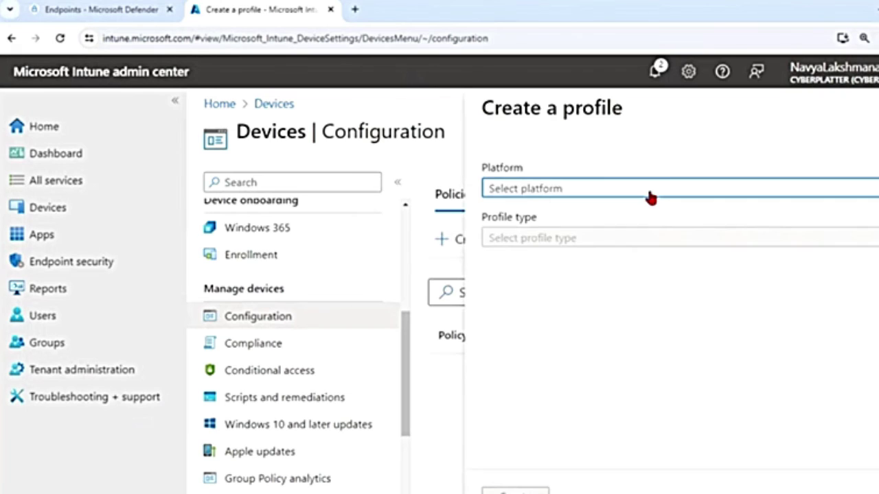
{"action": "left_click", "coordinate": [649, 195]}
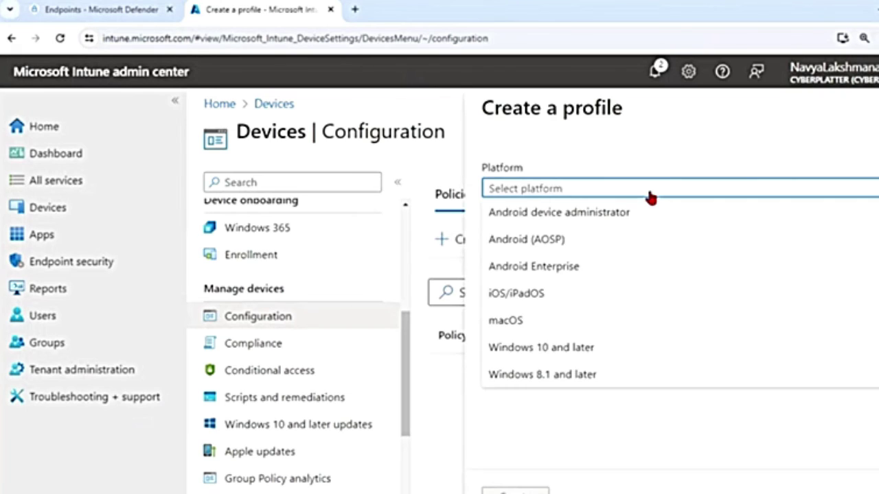
{"action": "left_click", "coordinate": [570, 351]}
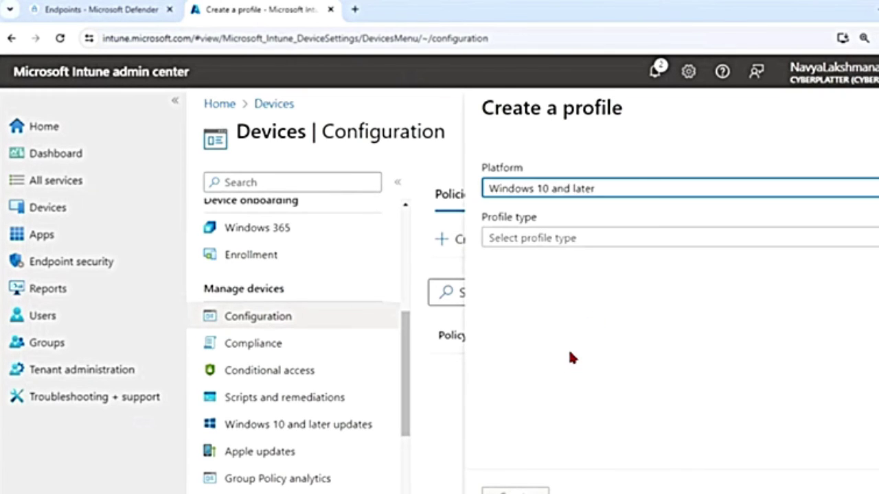
{"action": "left_click", "coordinate": [600, 239]}
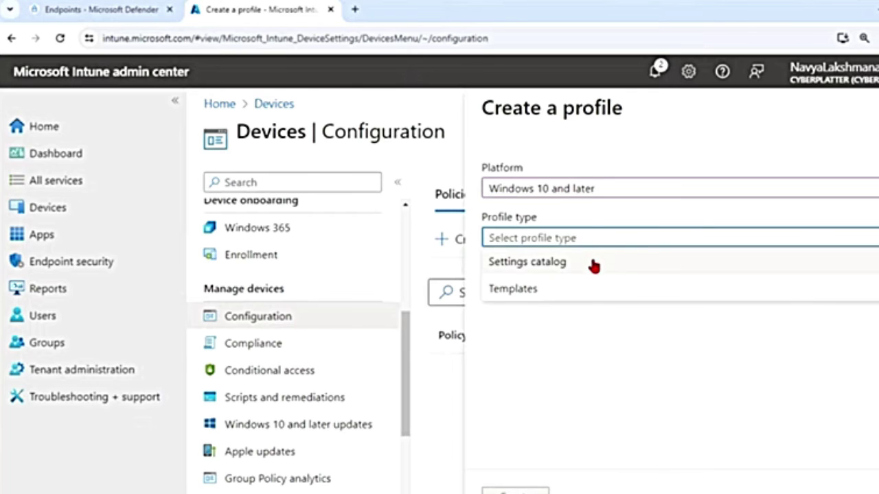
{"action": "left_click", "coordinate": [520, 290]}
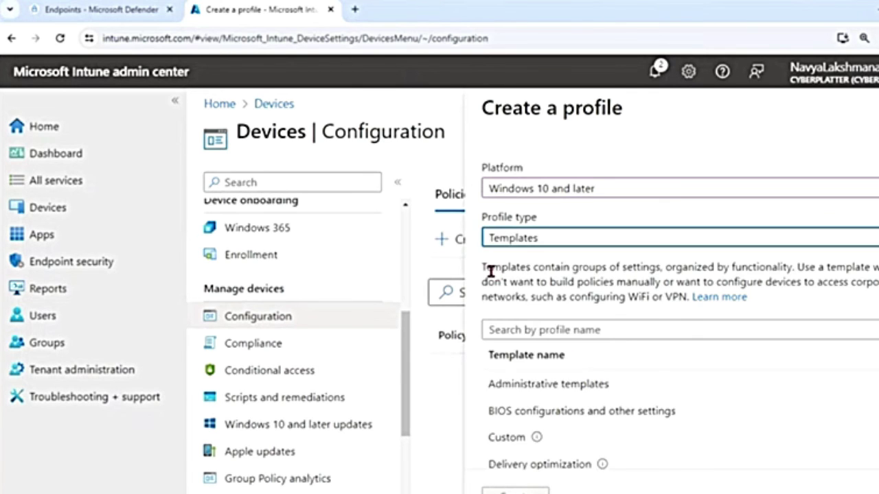
Step: Search the templates for "endp" and create the profile from the Endpoint protection template
{"action": "left_click_drag", "start_coordinate": [491, 267], "coordinate": [659, 268]}
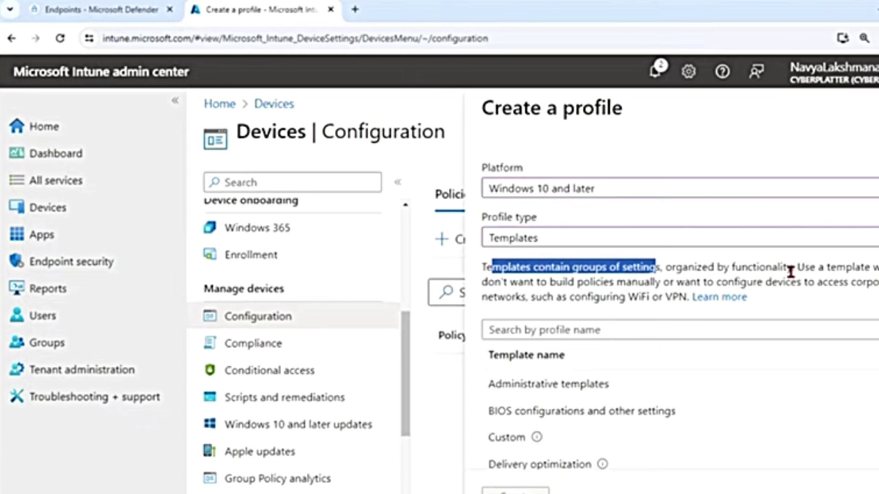
{"action": "left_click", "coordinate": [627, 329]}
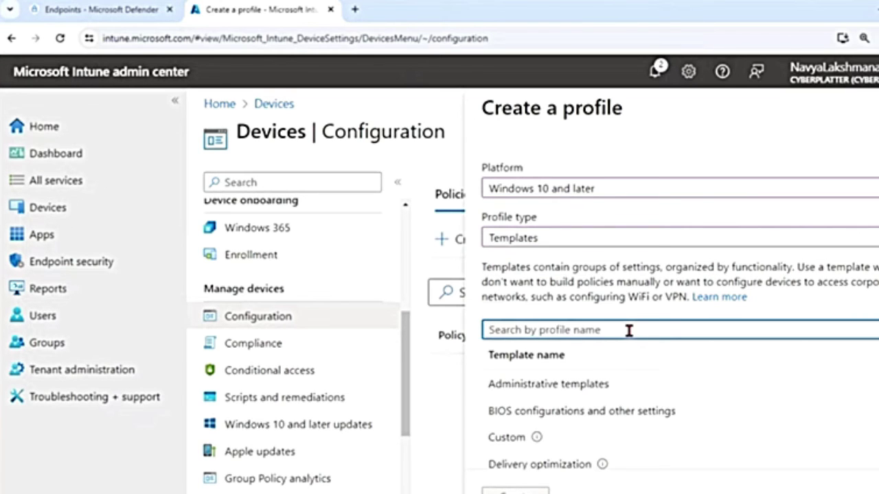
{"action": "type", "text": "endpo"}
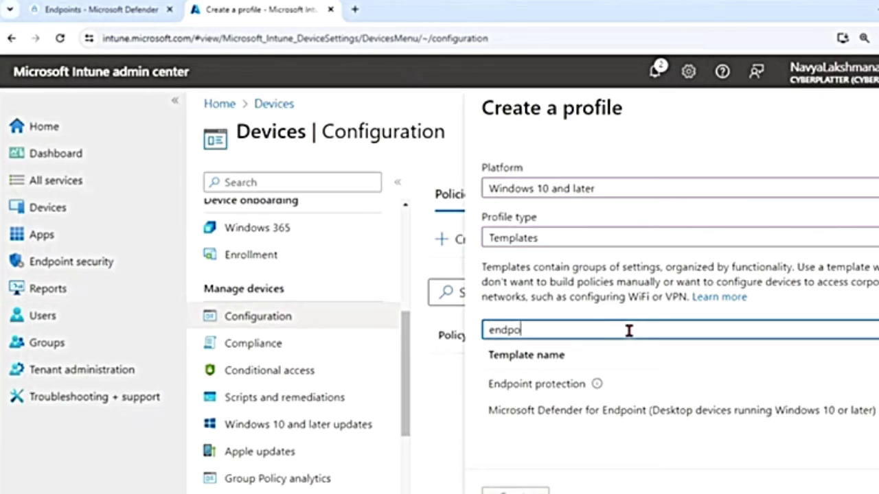
{"action": "key", "text": "BackSpace"}
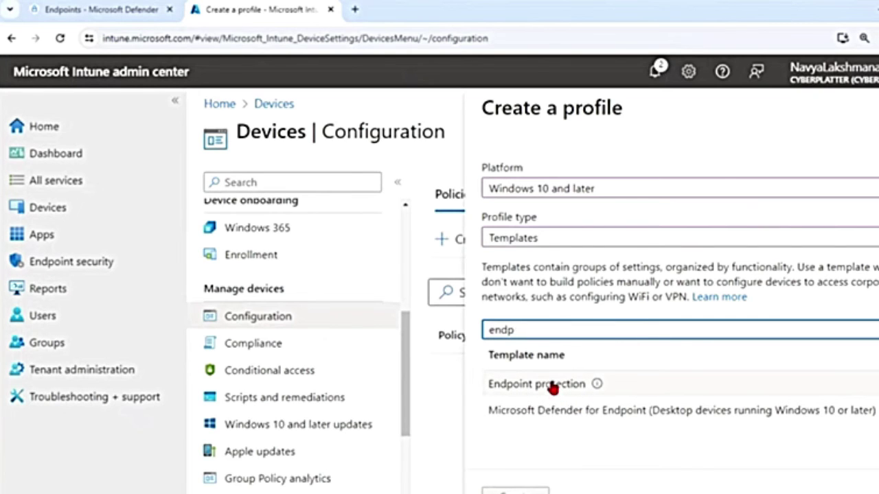
{"action": "left_click", "coordinate": [554, 388]}
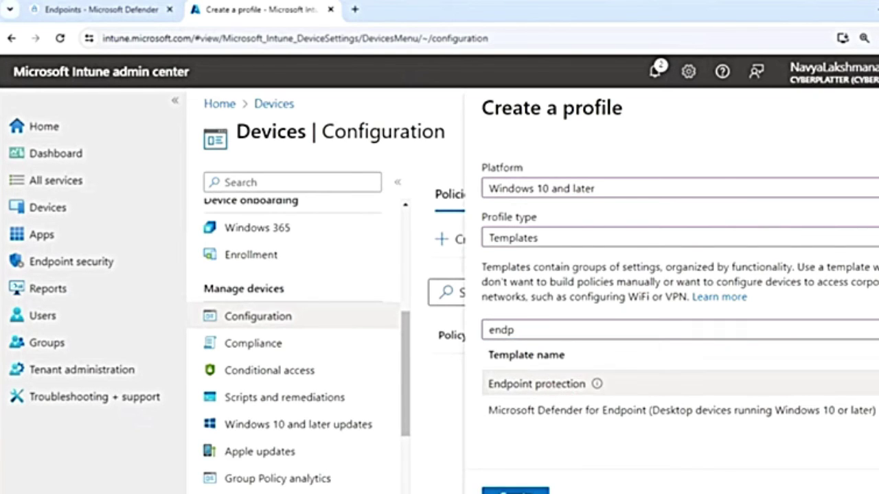
{"action": "left_click", "coordinate": [515, 491]}
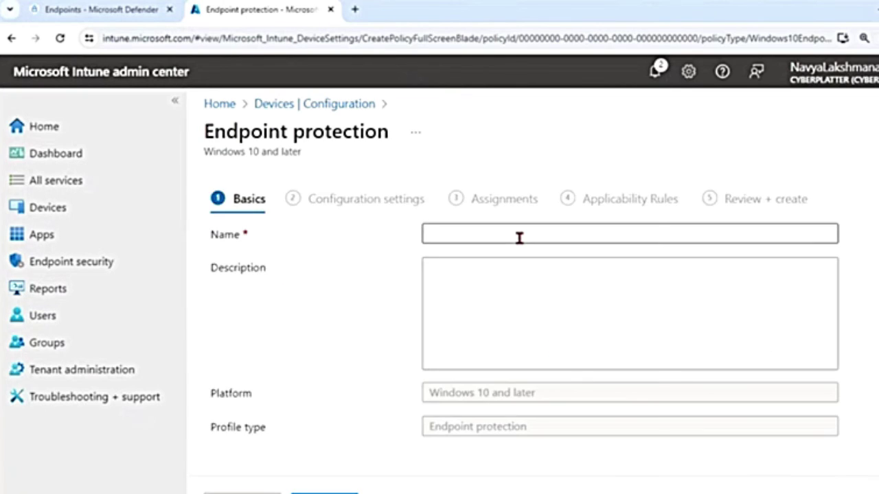
Step: Name the profile "test config policy netwrok protect" and continue to its configuration settings
{"action": "left_click", "coordinate": [519, 238]}
{"action": "type", "text": "tes"}
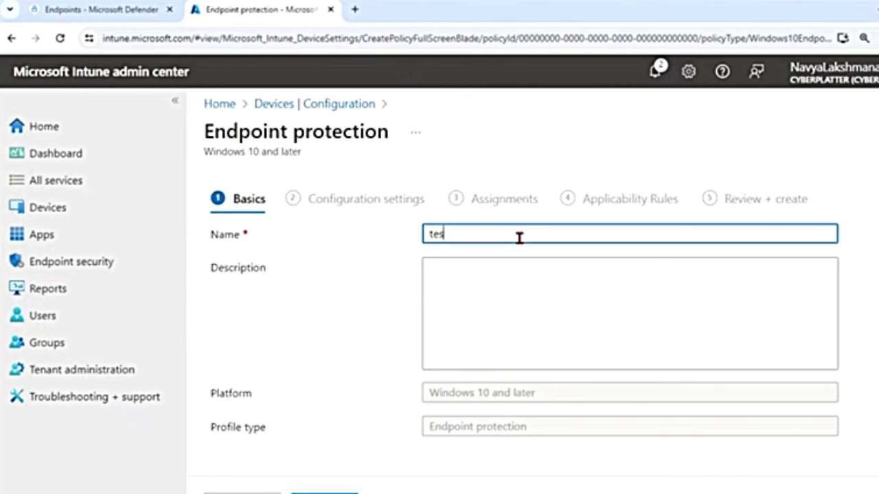
{"action": "type", "text": "t config policy netwrok"}
{"action": "type", "text": " protect"}
{"action": "left_click", "coordinate": [559, 290]}
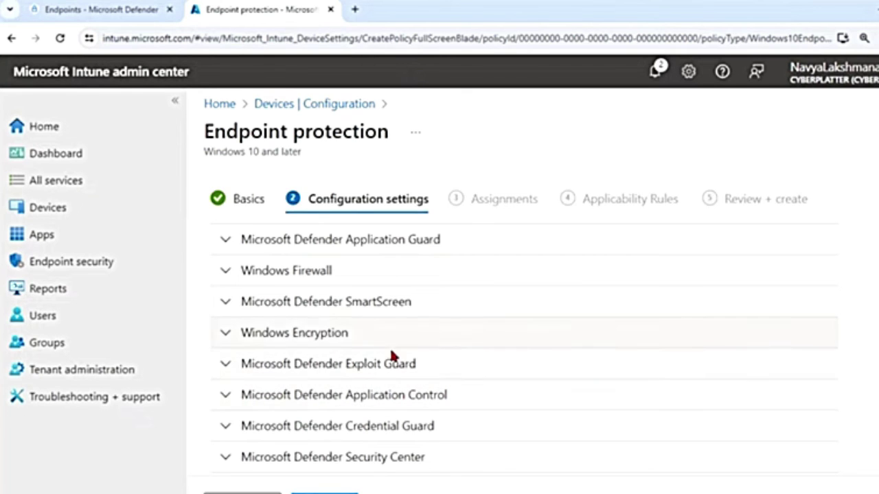
Step: Set Network protection to Enable under Network filtering in Microsoft Defender Exploit Guard
{"action": "left_click", "coordinate": [225, 371]}
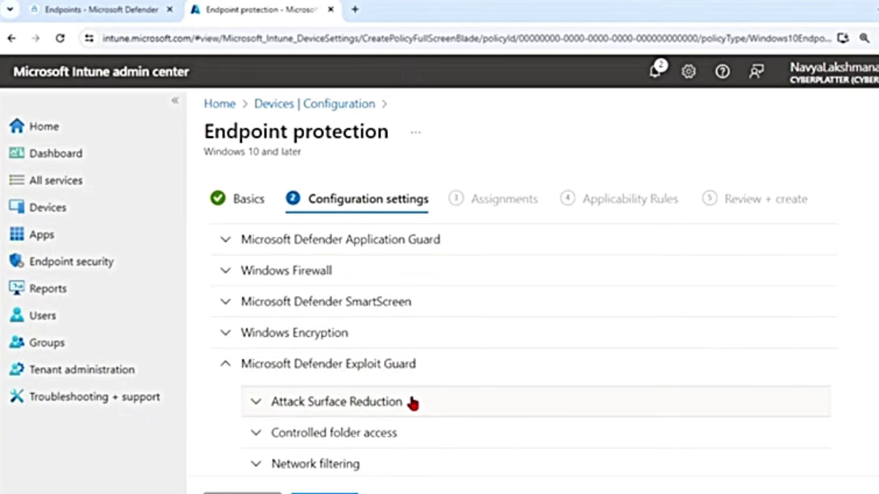
{"action": "scroll", "coordinate": [412, 404], "scroll_direction": "down", "scroll_amount": 1}
{"action": "left_click", "coordinate": [251, 398]}
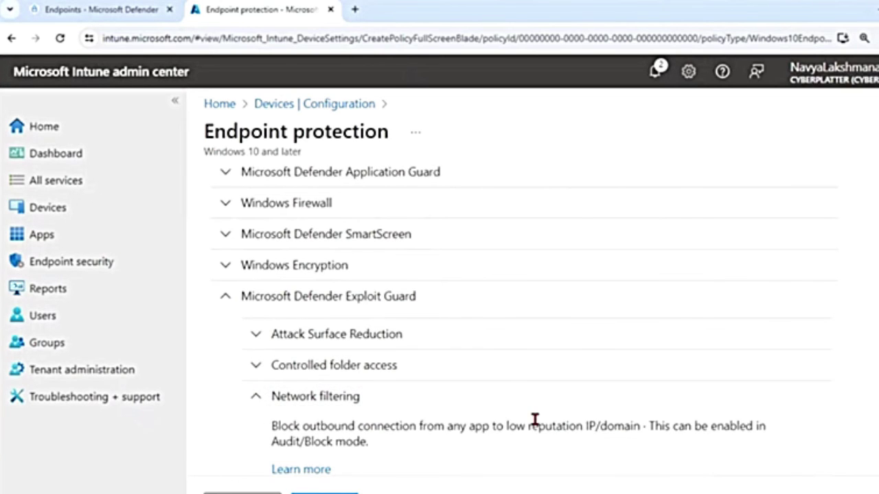
{"action": "scroll", "coordinate": [535, 419], "scroll_direction": "down", "scroll_amount": 2}
{"action": "mouse_move", "coordinate": [377, 369]}
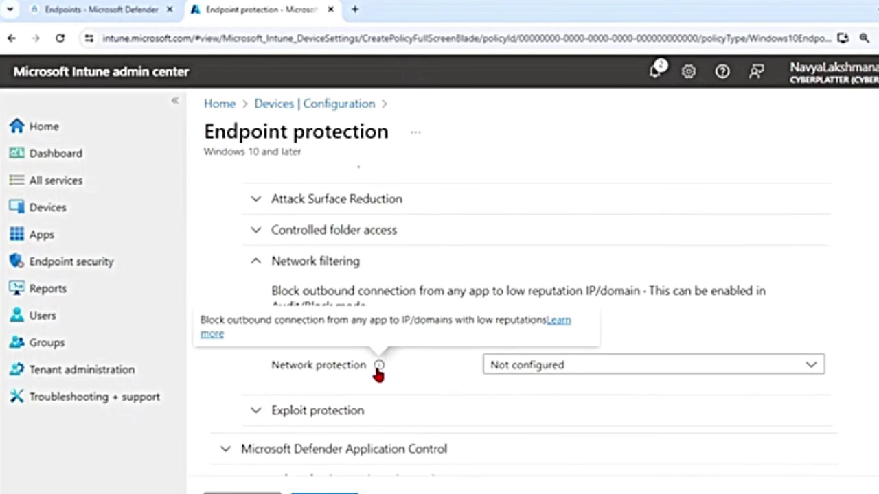
{"action": "left_click", "coordinate": [549, 366]}
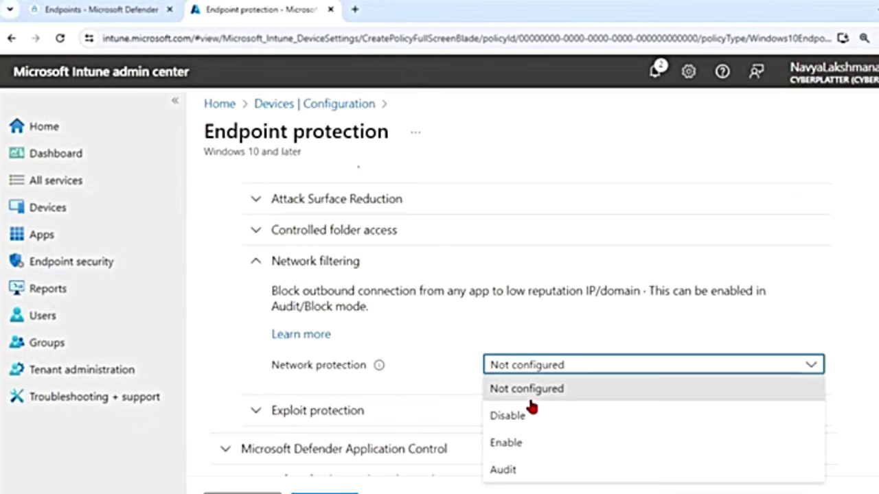
{"action": "left_click", "coordinate": [524, 445]}
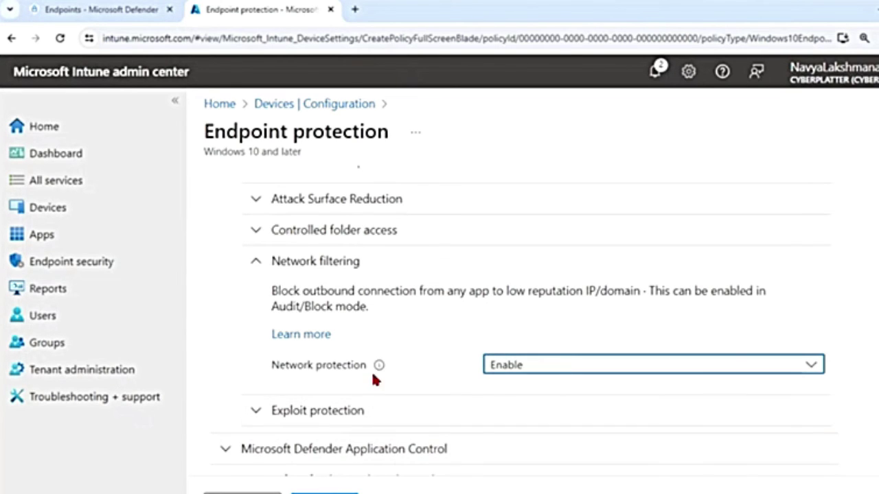
{"action": "left_click", "coordinate": [559, 365]}
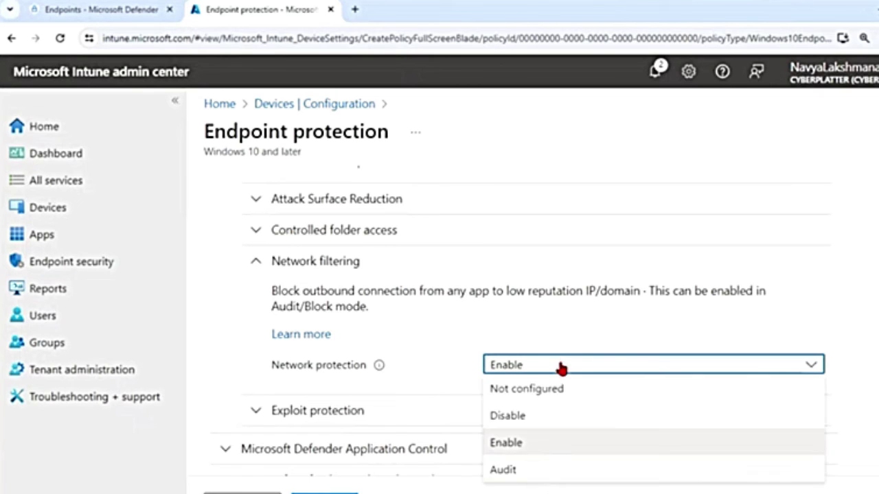
{"action": "left_click", "coordinate": [516, 447]}
{"action": "scroll", "coordinate": [517, 449], "scroll_direction": "down", "scroll_amount": 1}
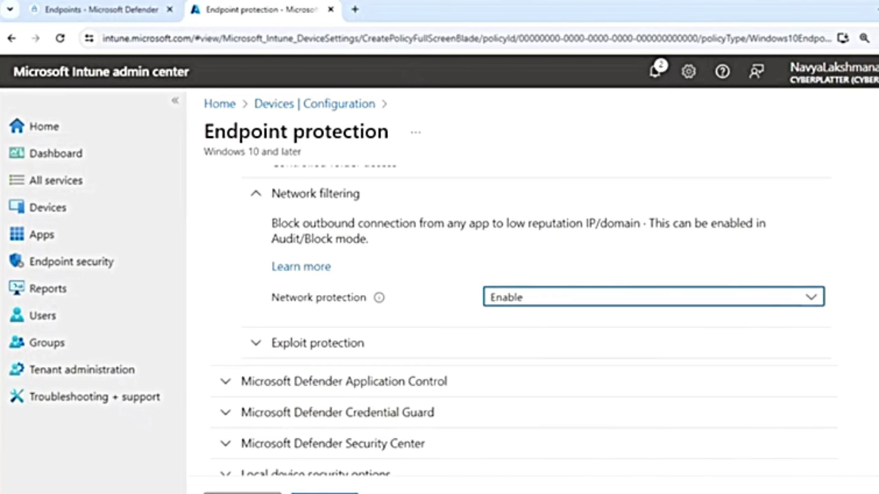
Step: Continue to the profile's assignments and include all users
{"action": "left_click", "coordinate": [347, 492]}
{"action": "scroll", "coordinate": [434, 367], "scroll_direction": "down", "scroll_amount": 1}
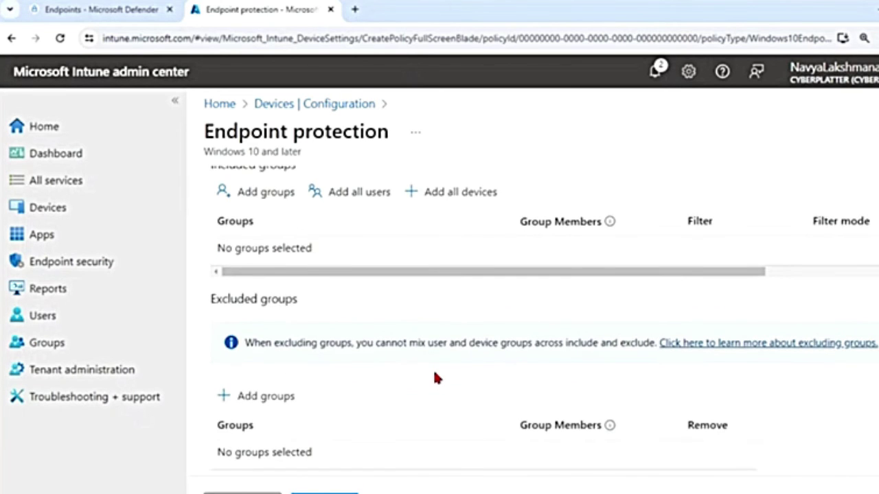
{"action": "scroll", "coordinate": [433, 369], "scroll_direction": "up", "scroll_amount": 1}
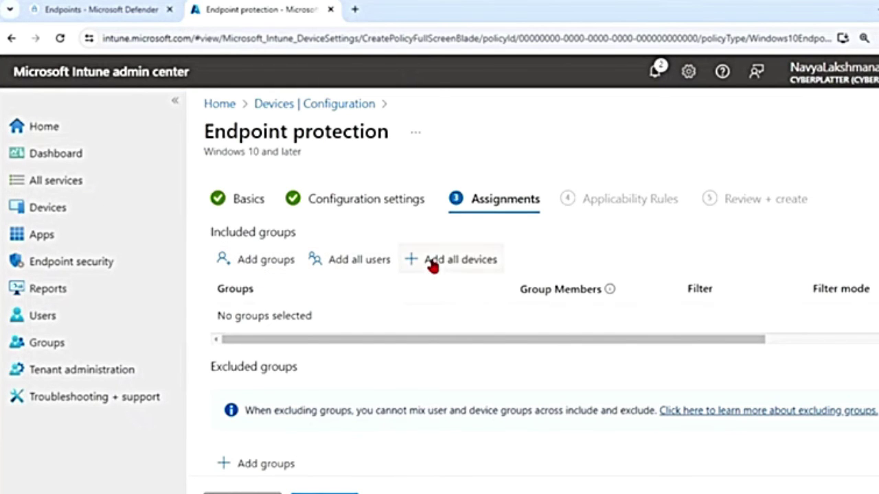
{"action": "left_click", "coordinate": [343, 265]}
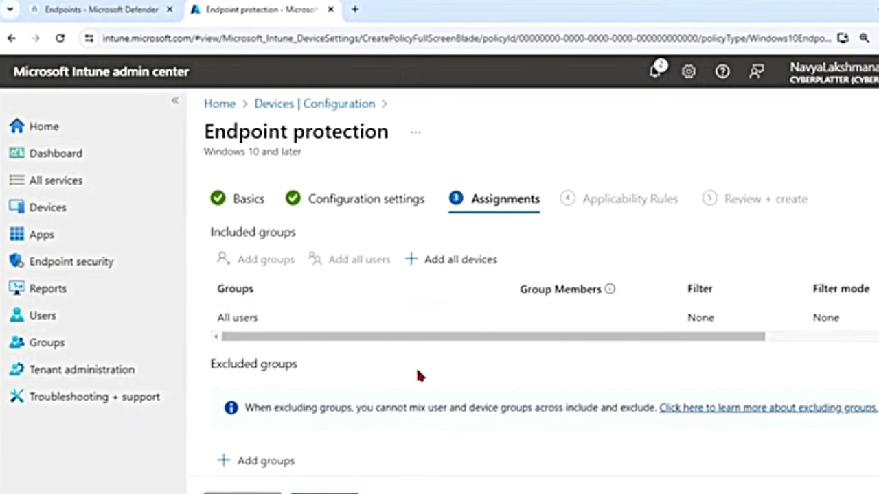
Step: Look over the Excluded groups section without adding any groups and continue to the profile's applicability rules
{"action": "scroll", "coordinate": [286, 298], "scroll_direction": "down", "scroll_amount": 1}
{"action": "left_click_drag", "start_coordinate": [214, 280], "coordinate": [283, 280]}
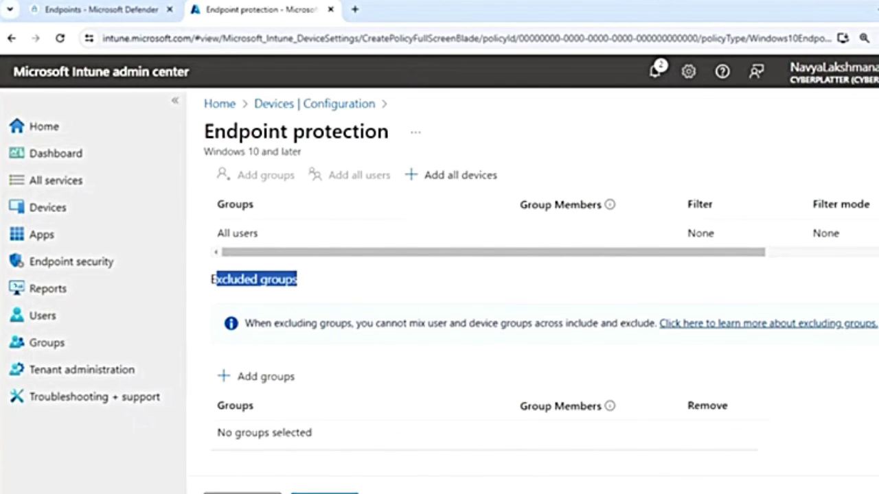
{"action": "left_click", "coordinate": [324, 492]}
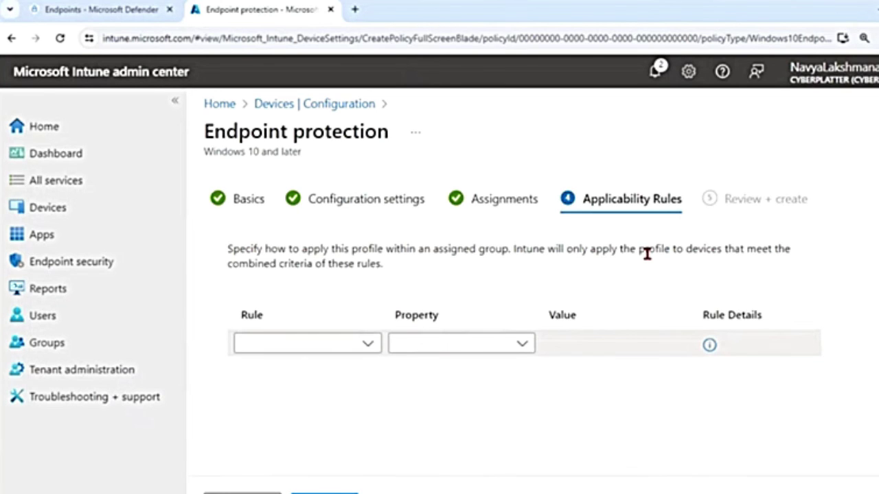
Step: Try an applicability rule that assigns the profile if the OS version matches, and delete that rule row
{"action": "left_click_drag", "start_coordinate": [235, 251], "coordinate": [510, 252]}
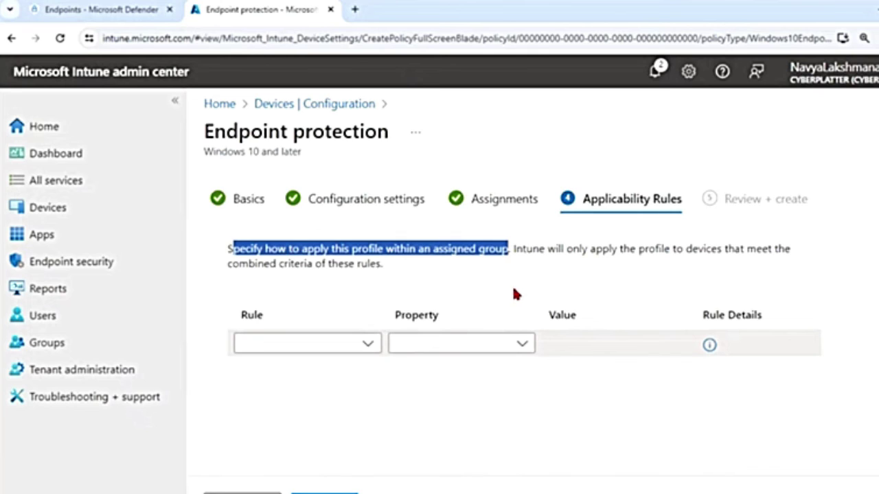
{"action": "left_click", "coordinate": [368, 345]}
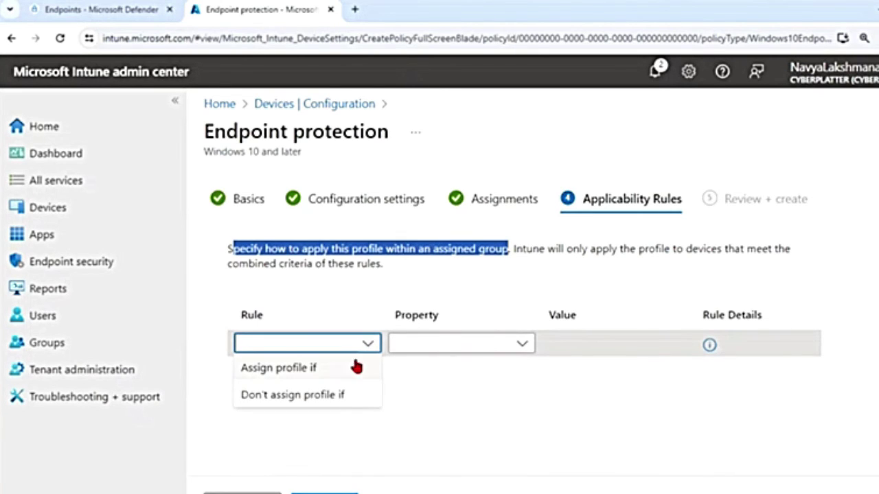
{"action": "left_click", "coordinate": [308, 374]}
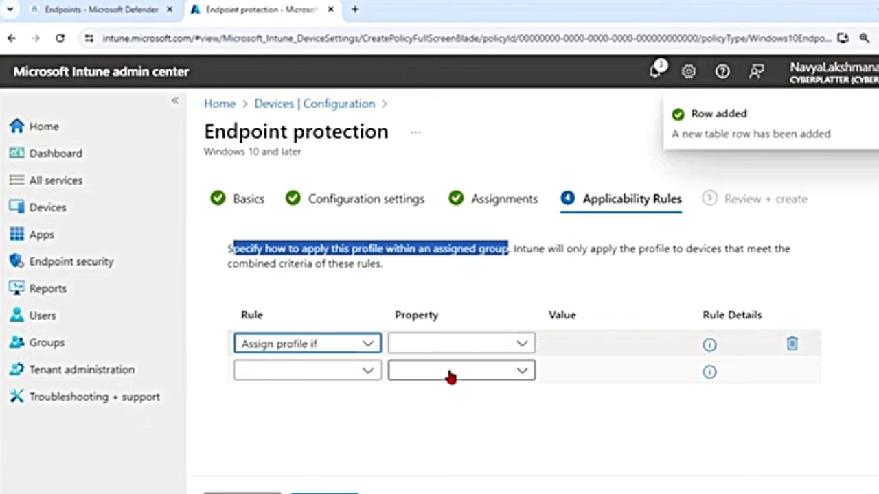
{"action": "left_click", "coordinate": [522, 345]}
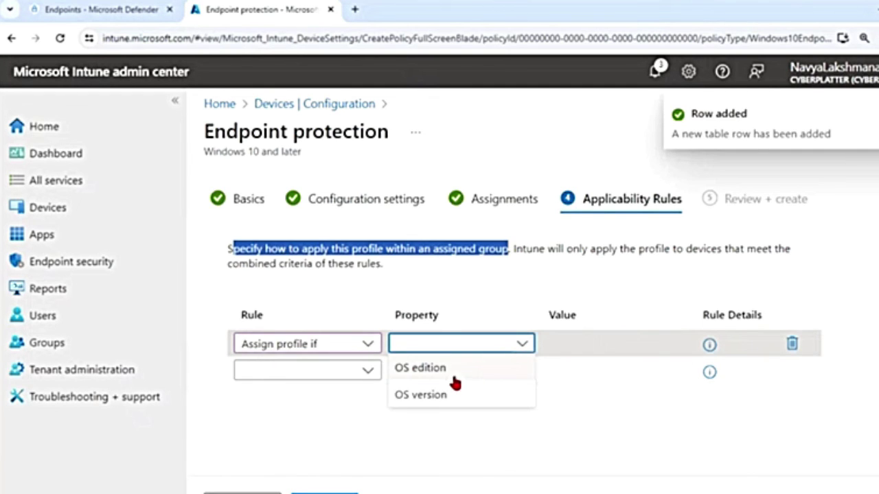
{"action": "left_click", "coordinate": [443, 394]}
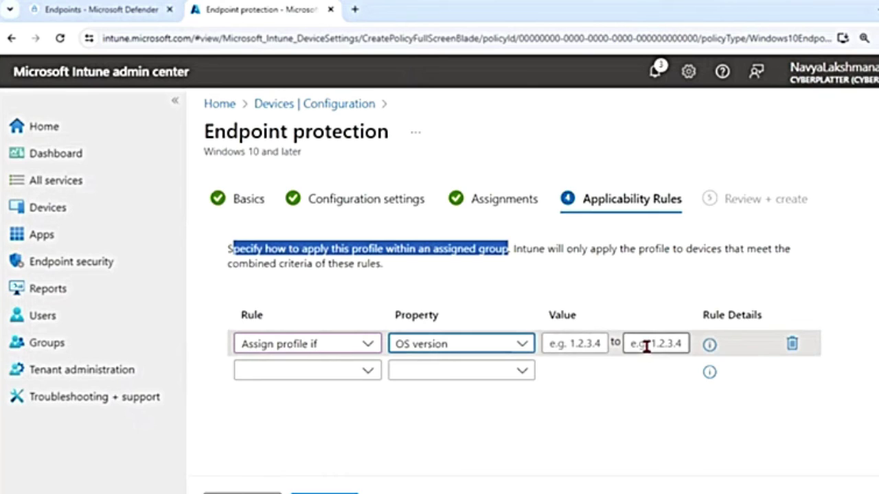
{"action": "left_click", "coordinate": [792, 343]}
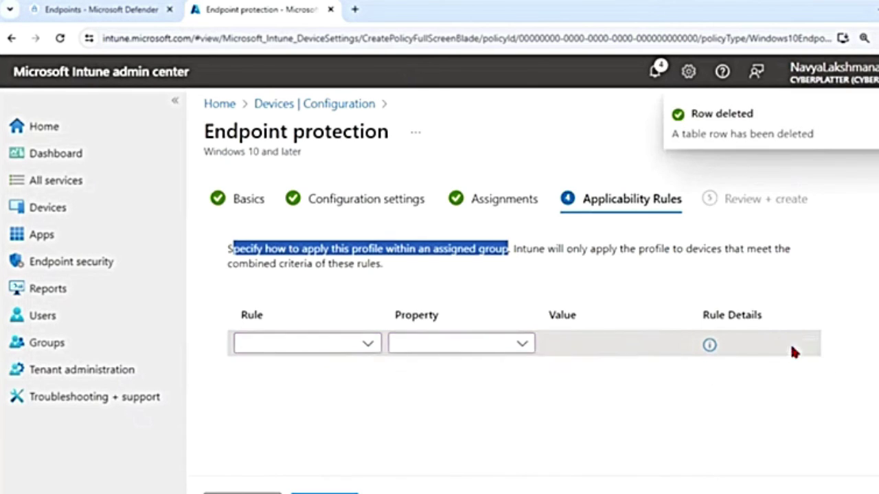
Step: Continue to the profile's review page and examine its summary of basics, configuration settings, assignments and applicability rules
{"action": "left_click", "coordinate": [324, 493]}
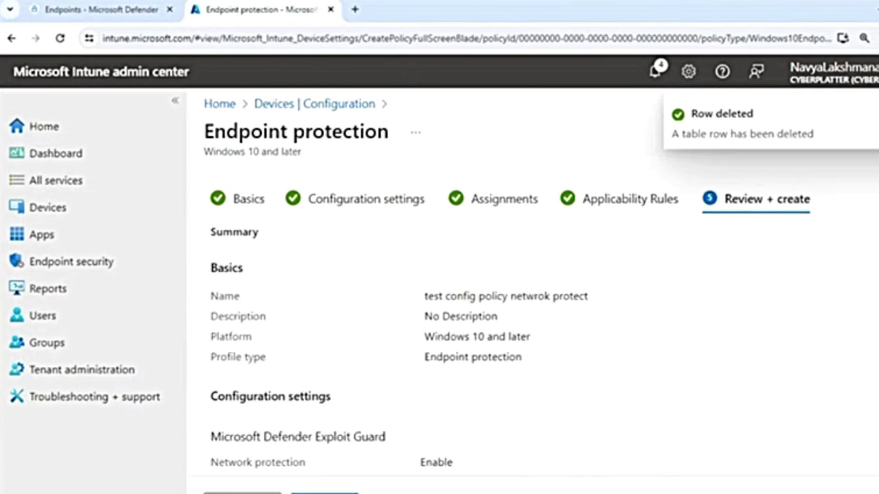
{"action": "scroll", "coordinate": [469, 388], "scroll_direction": "down", "scroll_amount": 6}
{"action": "scroll", "coordinate": [492, 426], "scroll_direction": "up", "scroll_amount": 8}
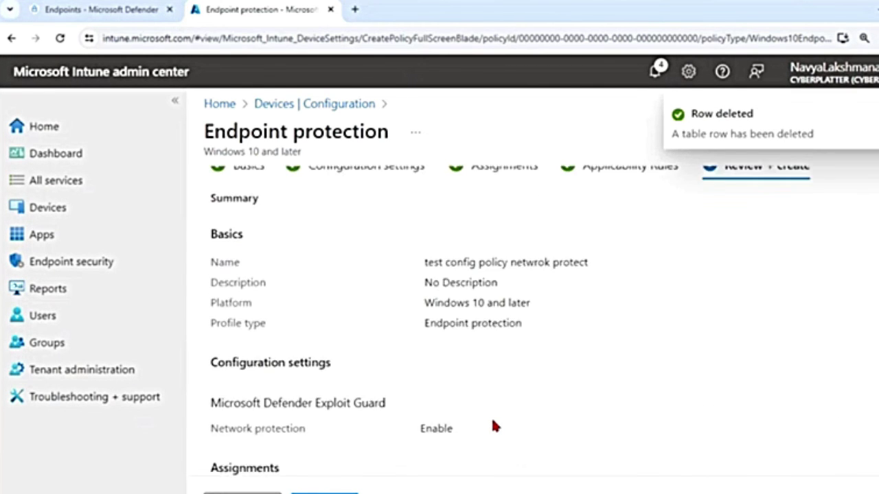
{"action": "scroll", "coordinate": [492, 426], "scroll_direction": "down", "scroll_amount": 5}
{"action": "scroll", "coordinate": [492, 424], "scroll_direction": "down", "scroll_amount": 1}
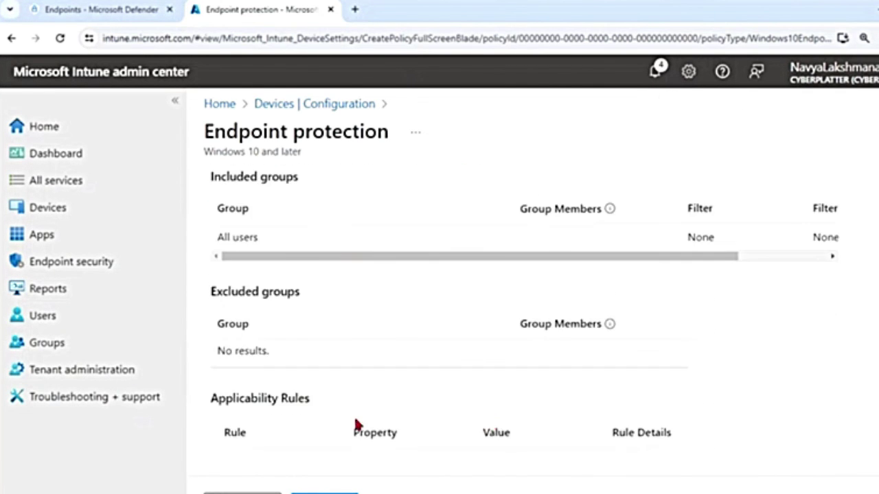
{"action": "scroll", "coordinate": [555, 350], "scroll_direction": "up", "scroll_amount": 2}
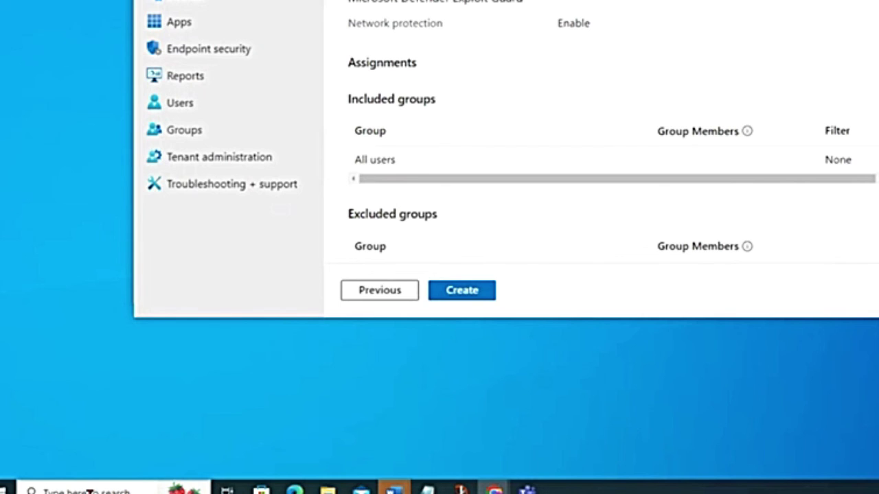
Step: Search Windows for "regedit" and open Registry Editor
{"action": "left_click", "coordinate": [90, 491]}
{"action": "type", "text": "reged"}
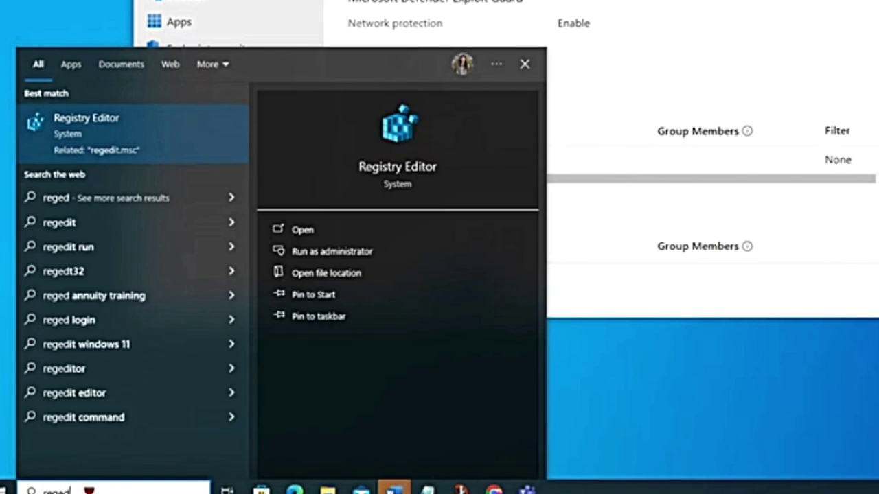
{"action": "type", "text": "it"}
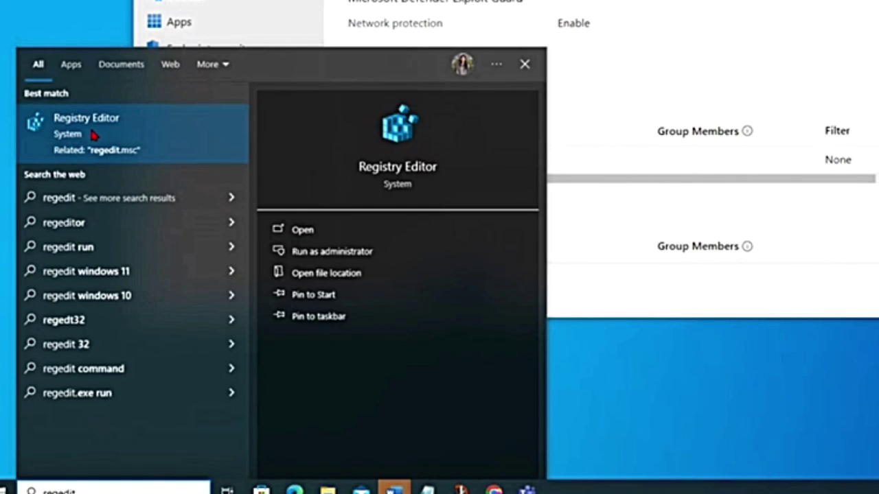
{"action": "left_click", "coordinate": [94, 135]}
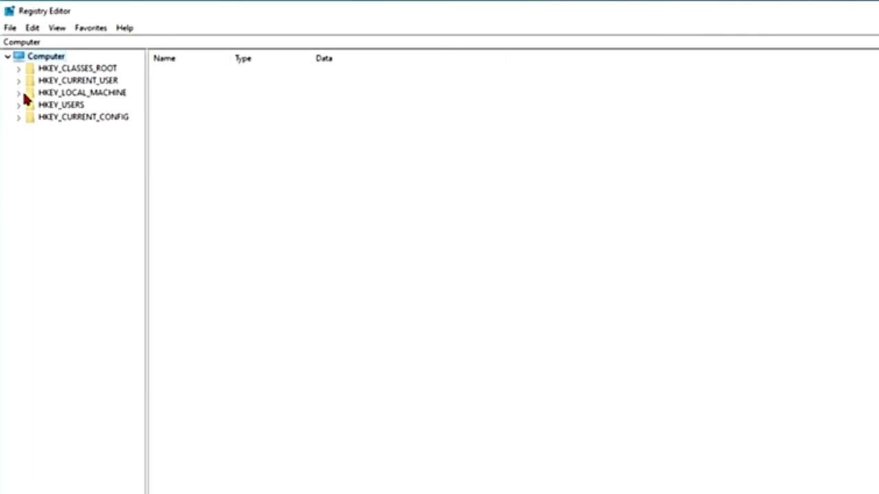
Step: Browse to the registry key HKEY_LOCAL_MACHINE\SOFTWARE\Policies\Microsoft\Windows Defender\Policy Manager, widening the key tree to read full names
{"action": "left_click", "coordinate": [25, 97]}
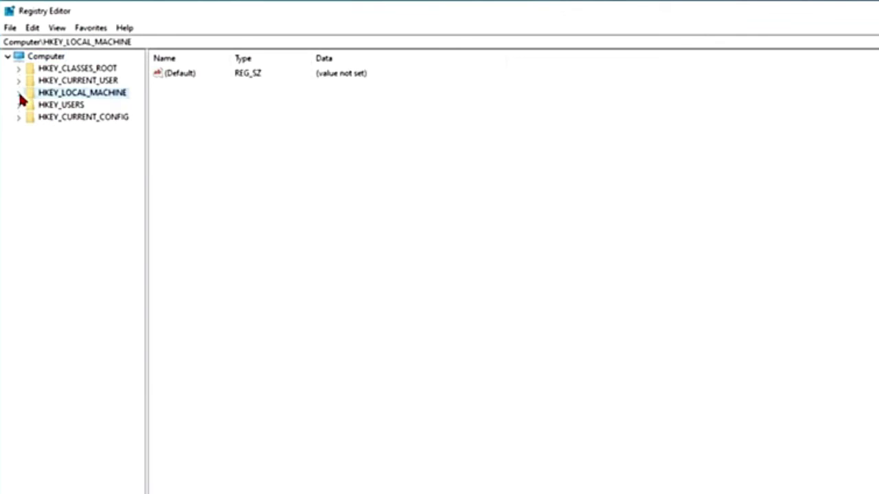
{"action": "left_click", "coordinate": [19, 94]}
{"action": "left_click", "coordinate": [30, 166]}
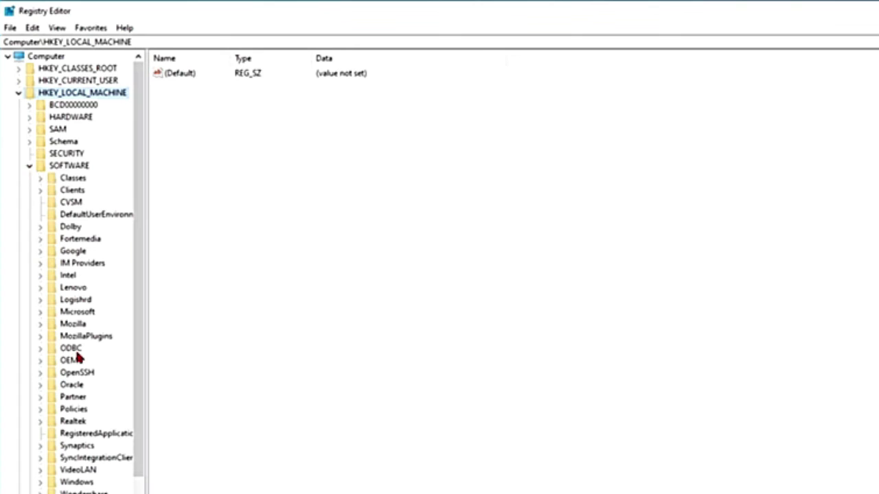
{"action": "left_click", "coordinate": [81, 411]}
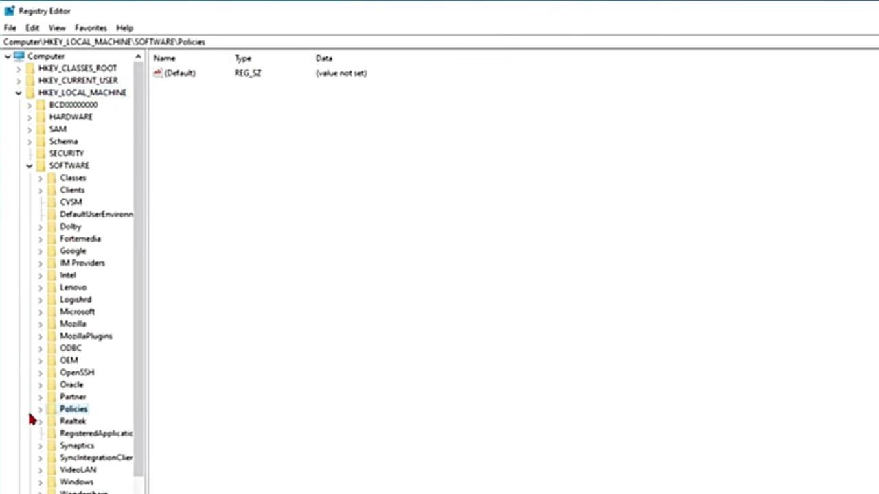
{"action": "left_click", "coordinate": [40, 410]}
{"action": "left_click", "coordinate": [51, 422]}
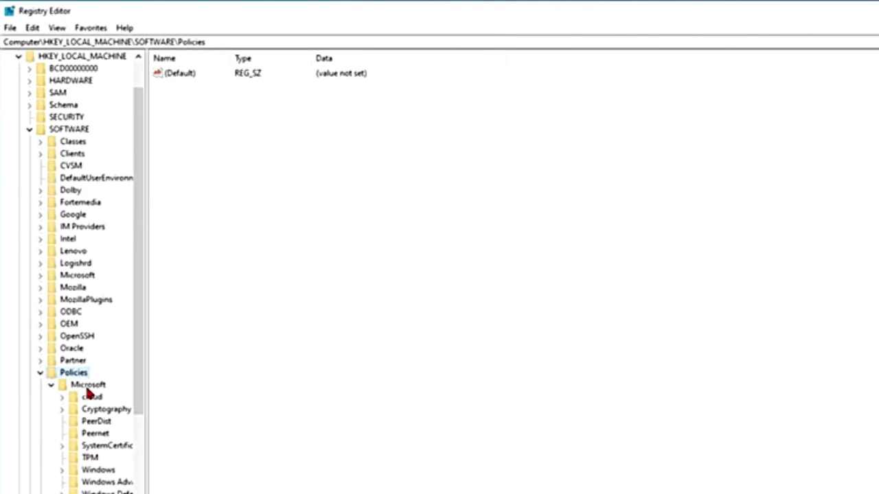
{"action": "left_click_drag", "start_coordinate": [145, 412], "coordinate": [274, 428]}
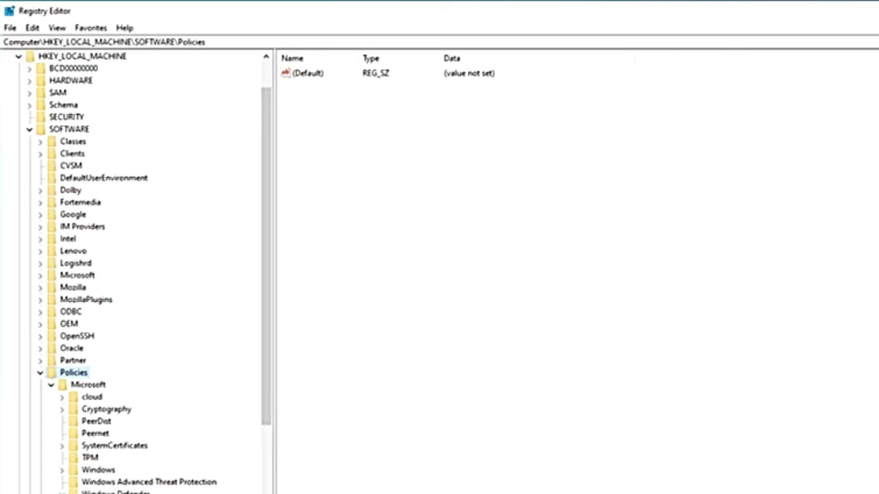
{"action": "double_click", "coordinate": [148, 490]}
{"action": "left_click", "coordinate": [121, 435]}
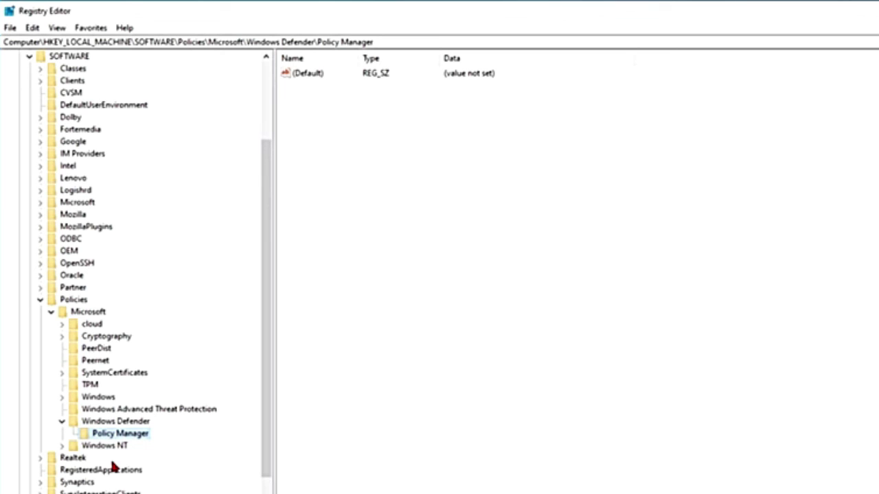
Step: In Notepad, write the heading "PowerShell" and below it the command "Set-MpPreference -EnableNetworkProtection Enabled"
{"action": "type", "text": "wershell"}
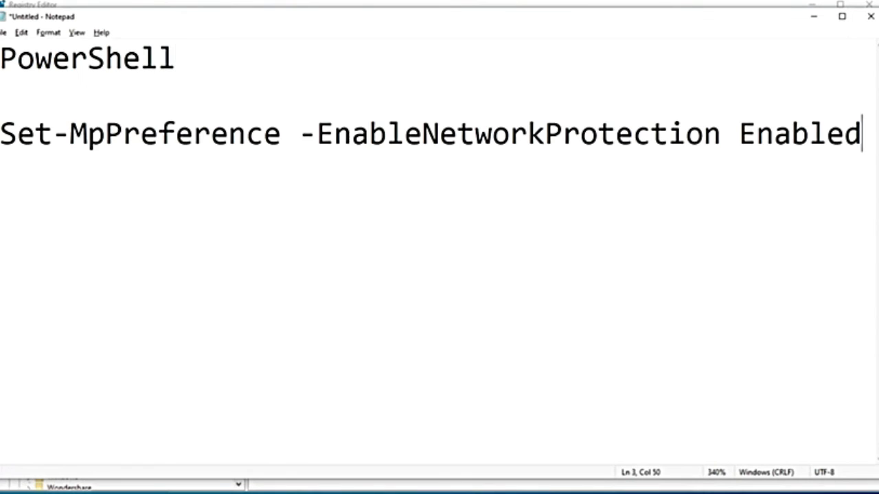
Step: Examine the parts of the Set-MpPreference command in turn: the cmdlet, the EnableNetworkProtection parameter and the Enabled value
{"action": "double_click", "coordinate": [800, 137]}
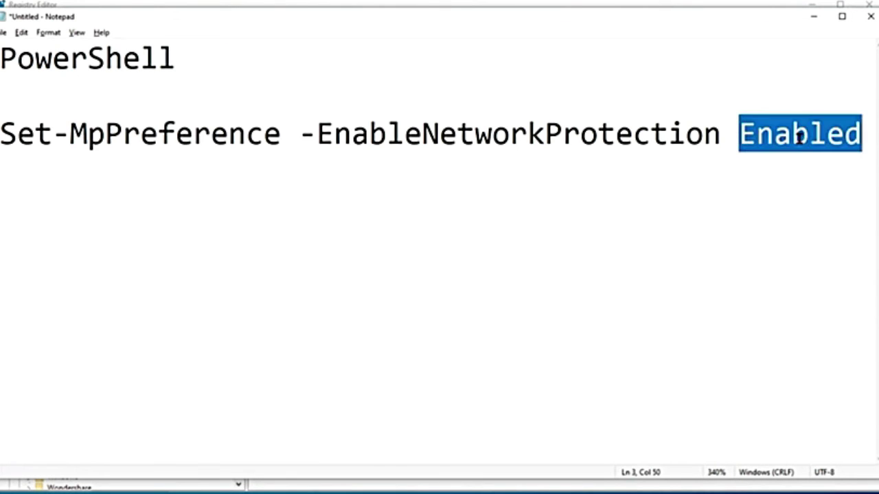
{"action": "double_click", "coordinate": [26, 137]}
{"action": "left_click", "coordinate": [132, 136]}
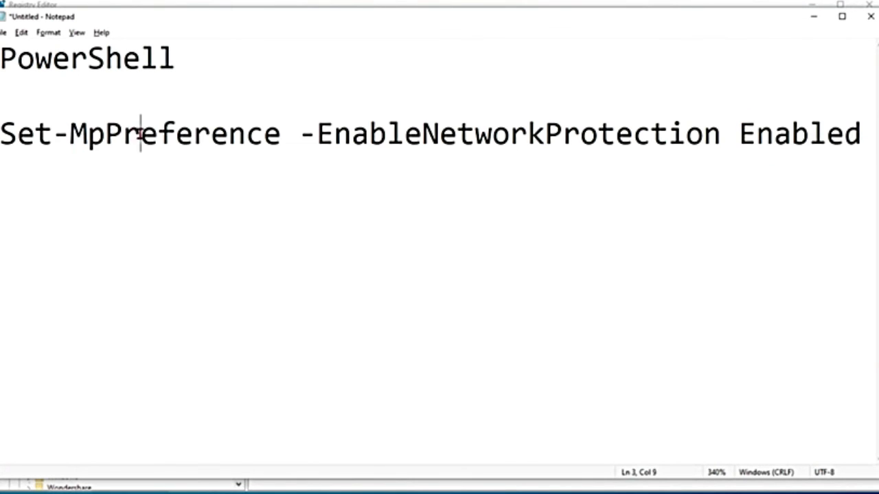
{"action": "double_click", "coordinate": [145, 134]}
{"action": "left_click", "coordinate": [405, 134]}
{"action": "left_click", "coordinate": [667, 138]}
{"action": "left_click", "coordinate": [809, 134]}
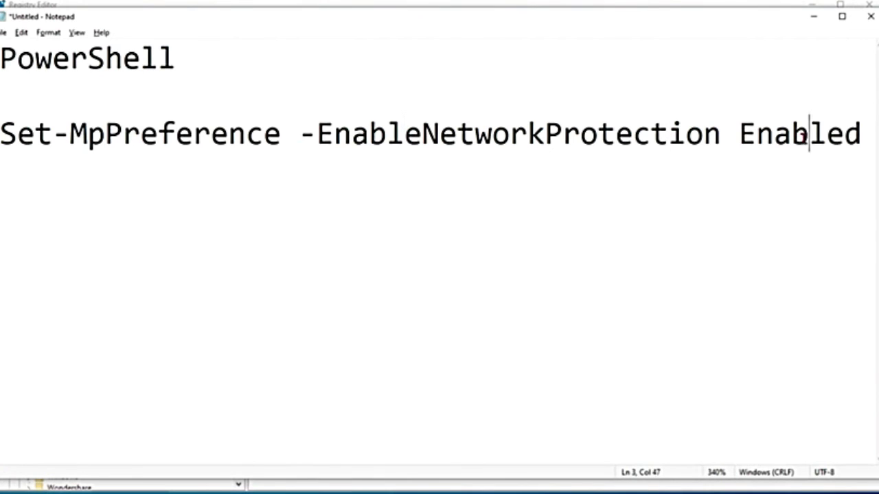
{"action": "double_click", "coordinate": [809, 135]}
{"action": "left_click", "coordinate": [863, 138]}
{"action": "left_click_drag", "start_coordinate": [862, 136], "coordinate": [738, 135]}
Step: Duplicate the Set-MpPreference command on the line below and change the copy's value to Disabled
{"action": "left_click_drag", "start_coordinate": [2, 136], "coordinate": [862, 133]}
{"action": "key", "text": "ctrl+c"}
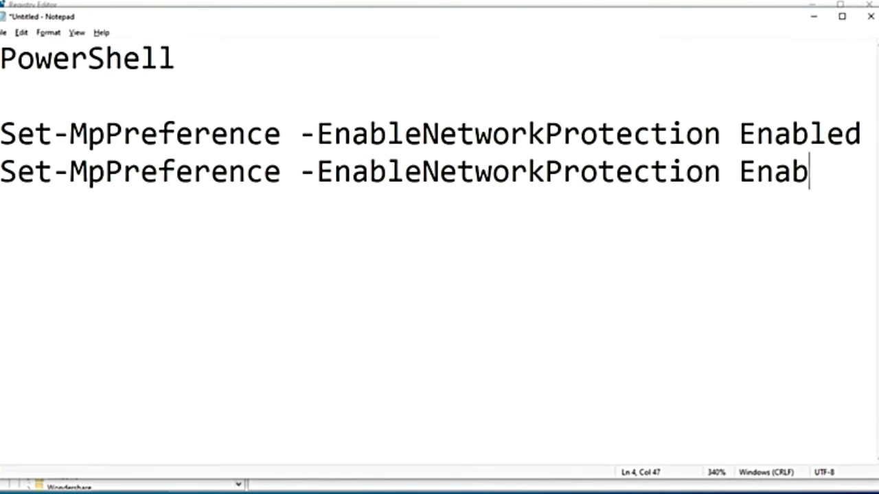
{"action": "key", "text": "BackSpace"}
{"action": "key", "text": "BackSpace"}
{"action": "key", "text": "BackSpace"}
{"action": "key", "text": "BackSpace"}
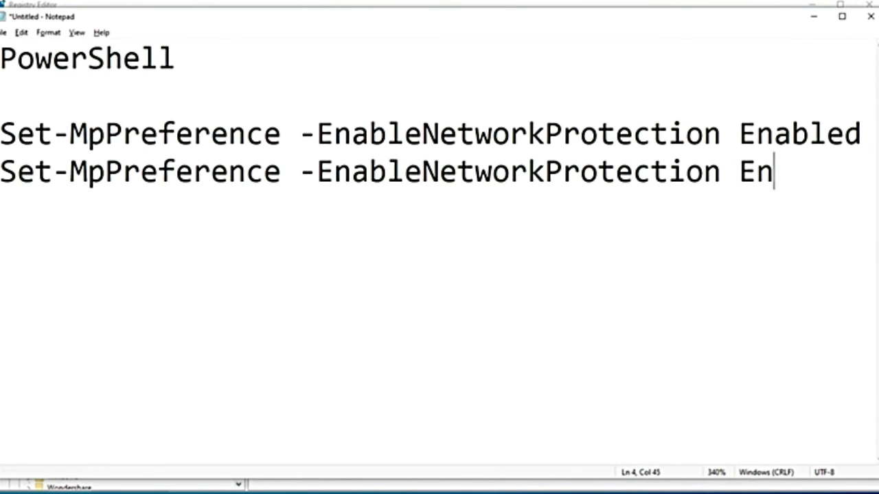
{"action": "type", "text": "Disabled"}
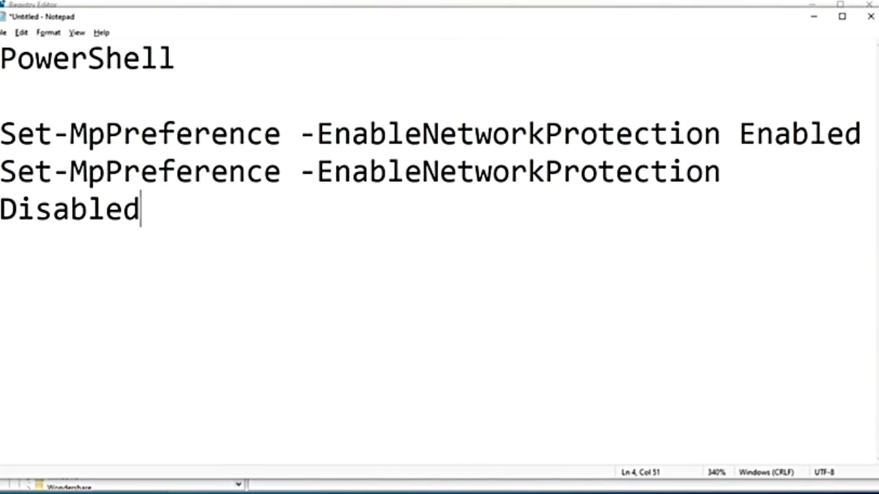
Step: Add a third copy of the Set-MpPreference -EnableNetworkProtection command with the value AuditMode
{"action": "key", "text": "Return"}
{"action": "key", "text": "ctrl+v"}
{"action": "key", "text": "BackSpace"}
{"action": "key", "text": "BackSpace"}
{"action": "key", "text": "BackSpace"}
{"action": "key", "text": "BackSpace"}
{"action": "key", "text": "BackSpace"}
{"action": "key", "text": "BackSpace"}
{"action": "key", "text": "BackSpace"}
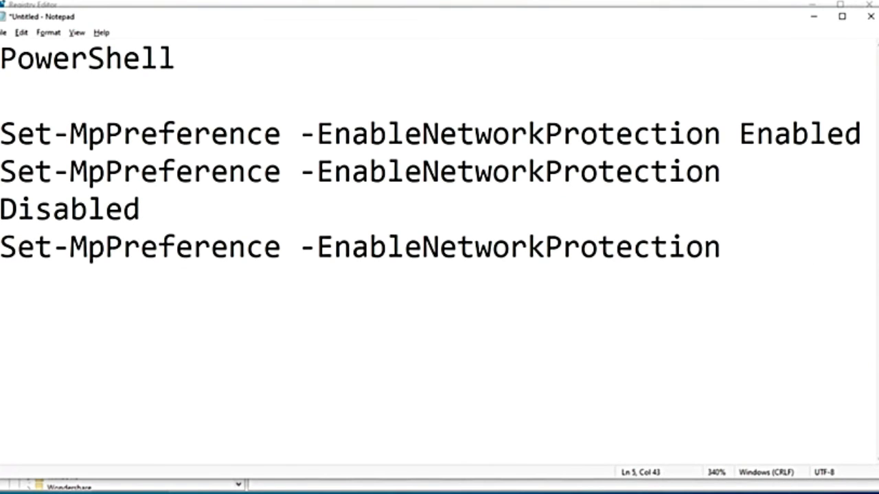
{"action": "type", "text": "AuditMode"}
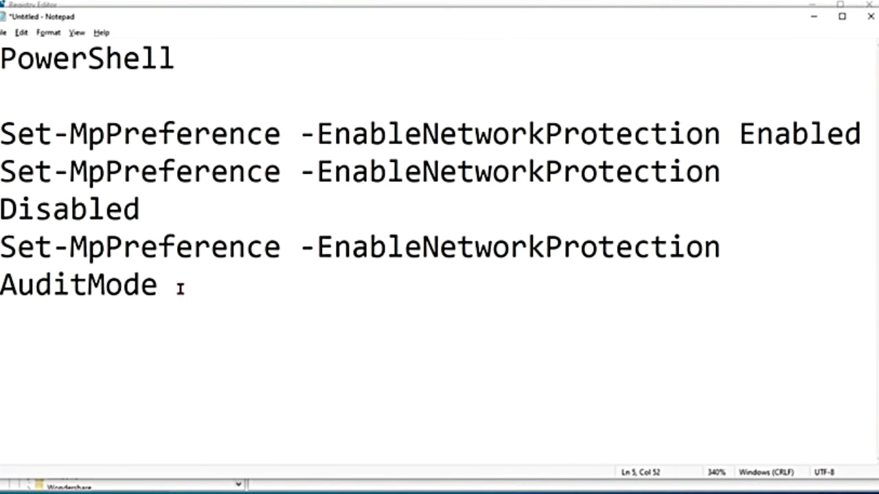
Step: Below the commands, add the path "Windows components > Microsoft Defender Antivirus > Microsoft Defender Exploit Guard > Network protection." and highlight its parts
{"action": "key", "text": "Return"}
{"action": "key", "text": "Return"}
{"action": "type", "text": "Windows components > Microsoft Defender Antivirus > Microsoft Defender Exploit Guard > Network protection."}
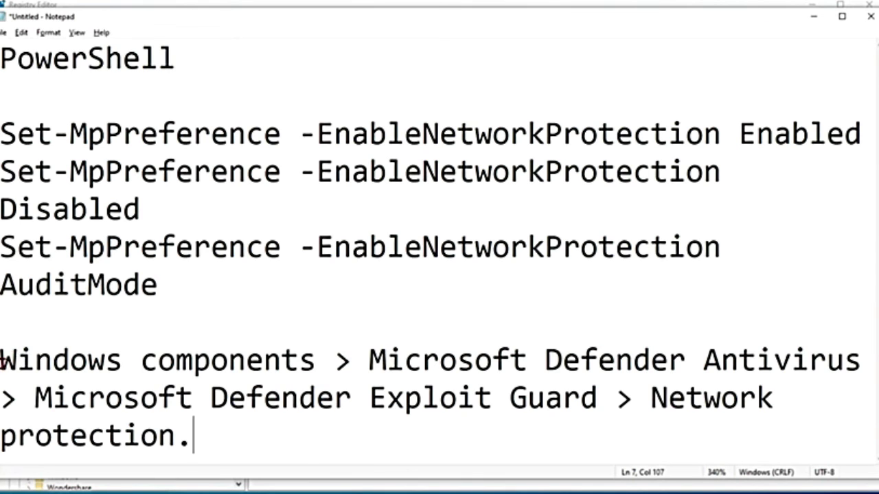
{"action": "mouse_move", "coordinate": [1, 358]}
{"action": "left_mouse_down"}
{"action": "mouse_move", "coordinate": [294, 396]}
{"action": "mouse_move", "coordinate": [317, 359]}
{"action": "left_mouse_up"}
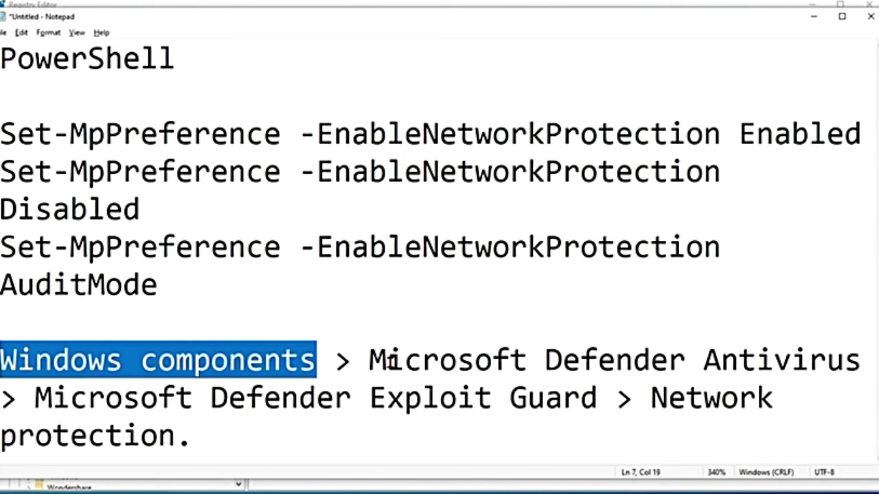
{"action": "left_click_drag", "start_coordinate": [386, 359], "coordinate": [863, 360]}
{"action": "left_click_drag", "start_coordinate": [34, 398], "coordinate": [597, 399]}
{"action": "left_click_drag", "start_coordinate": [659, 398], "coordinate": [746, 426]}
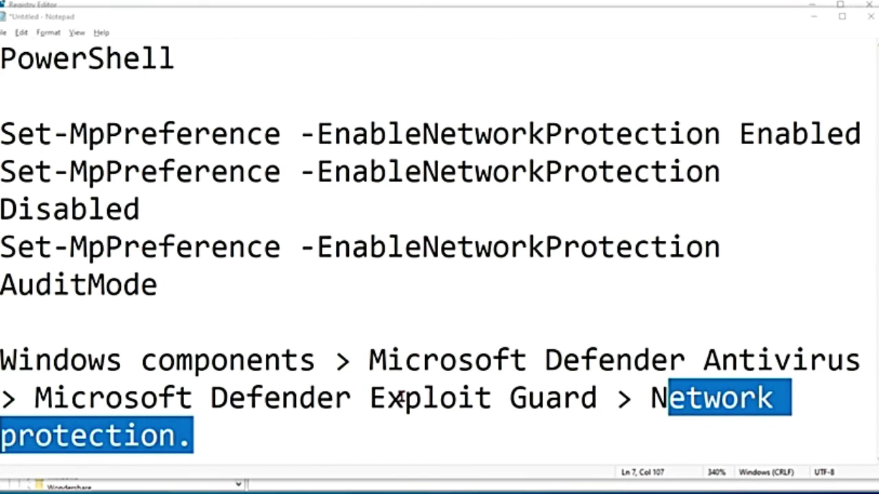
Step: Below the Windows components path, add the path "Assets and Compliance > Endpoint Protection > Windows Defender Exploit Guard."
{"action": "left_click", "coordinate": [276, 449]}
{"action": "key", "text": "Return"}
{"action": "key", "text": "Return"}
{"action": "key", "text": "Return"}
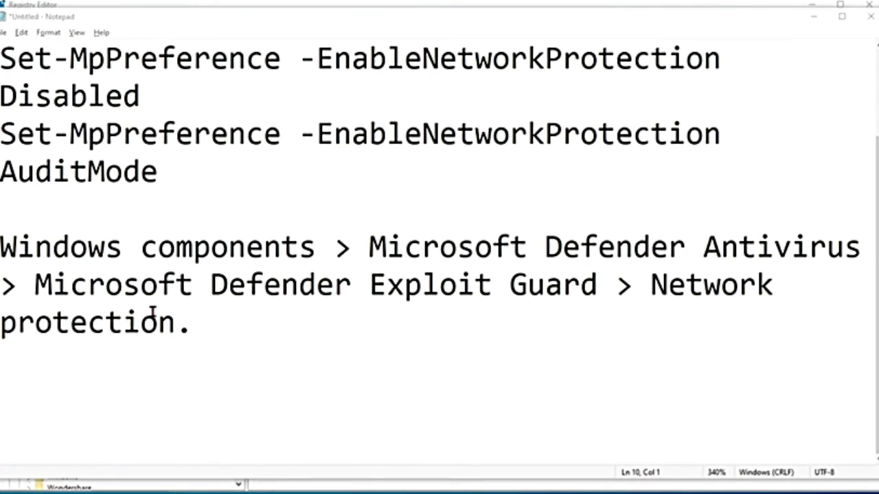
{"action": "left_click", "coordinate": [21, 397]}
{"action": "type", "text": "Assets and Compliance > Endpoint Protection > Windows Defender Exploit Guard."}
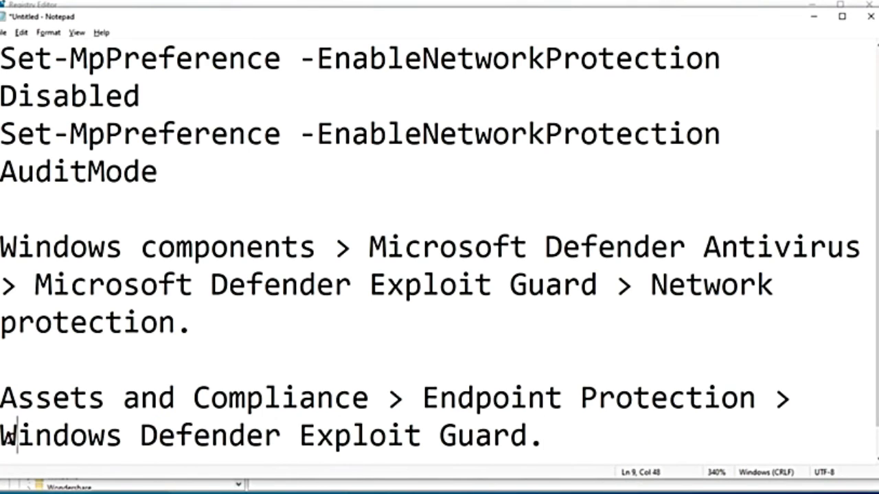
{"action": "left_click_drag", "start_coordinate": [16, 439], "coordinate": [544, 439]}
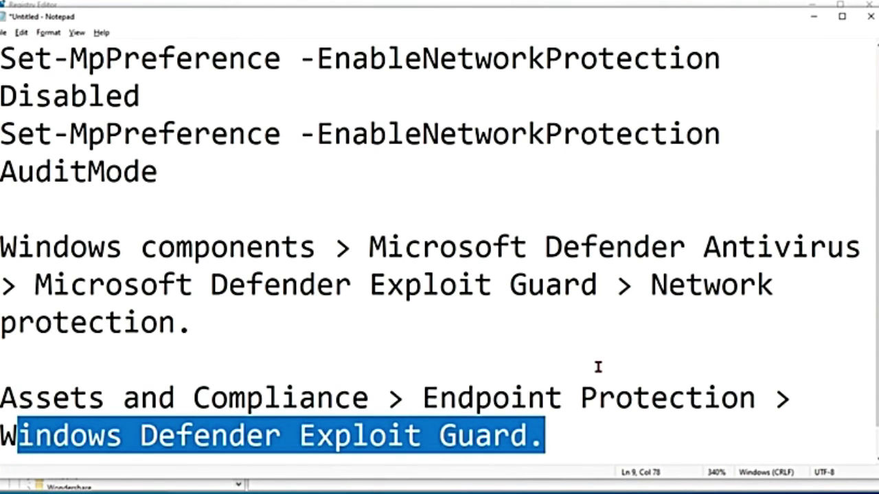
{"action": "key", "text": "Down"}
{"action": "key", "text": "Down"}
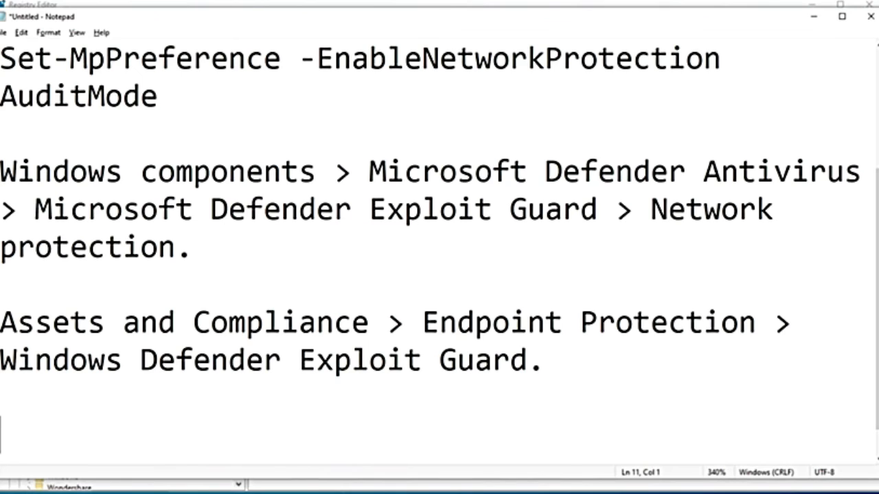
{"action": "type", "text": "https://smartscreentestratings2.net."}
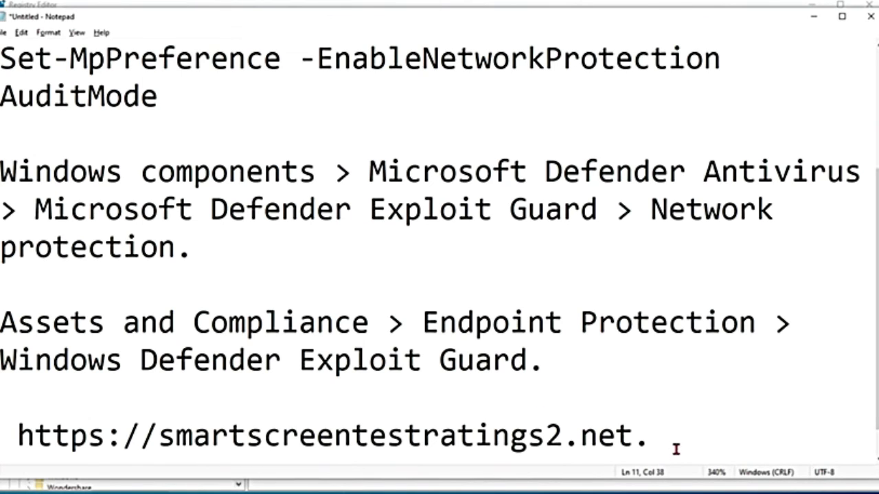
{"action": "key", "text": "BackSpace"}
{"action": "left_click_drag", "start_coordinate": [667, 439], "coordinate": [46, 446]}
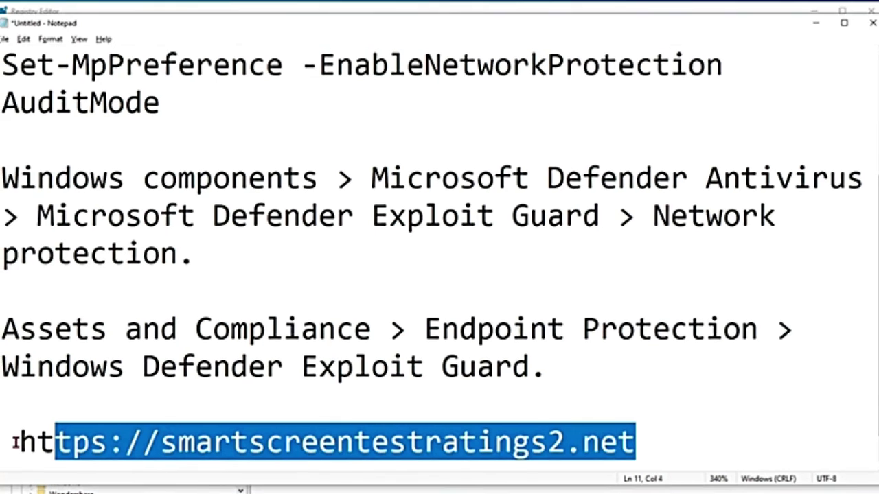
{"action": "left_click_drag", "start_coordinate": [15, 436], "coordinate": [764, 450]}
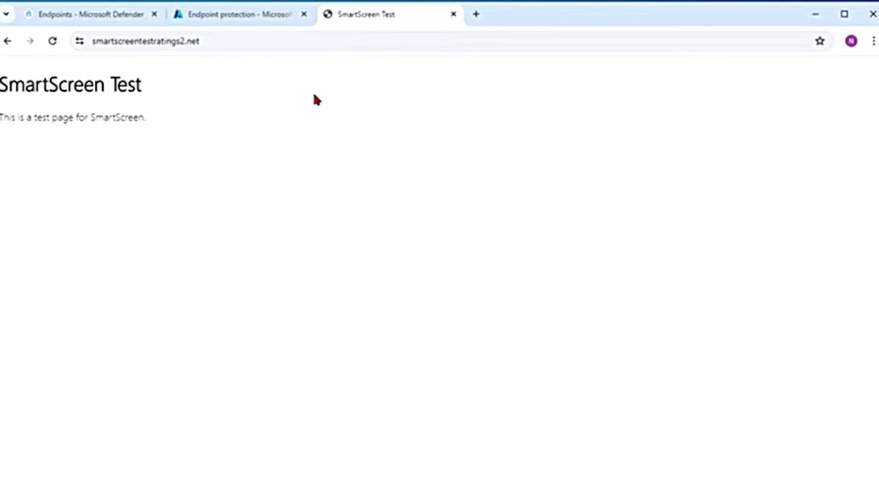
Step: In Chrome, highlight the SmartScreen test page's description and its word SmartScreen, and return to the Intune Endpoint protection policy
{"action": "left_click_drag", "start_coordinate": [147, 126], "coordinate": [2, 124]}
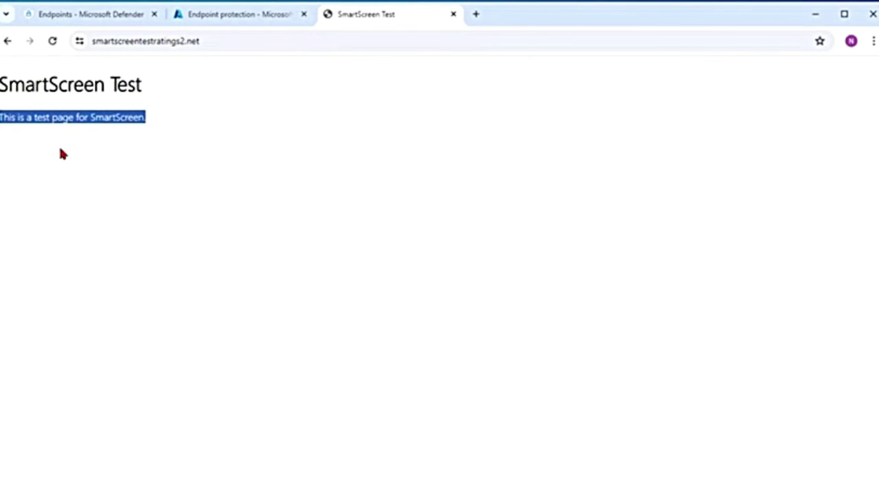
{"action": "double_click", "coordinate": [112, 130]}
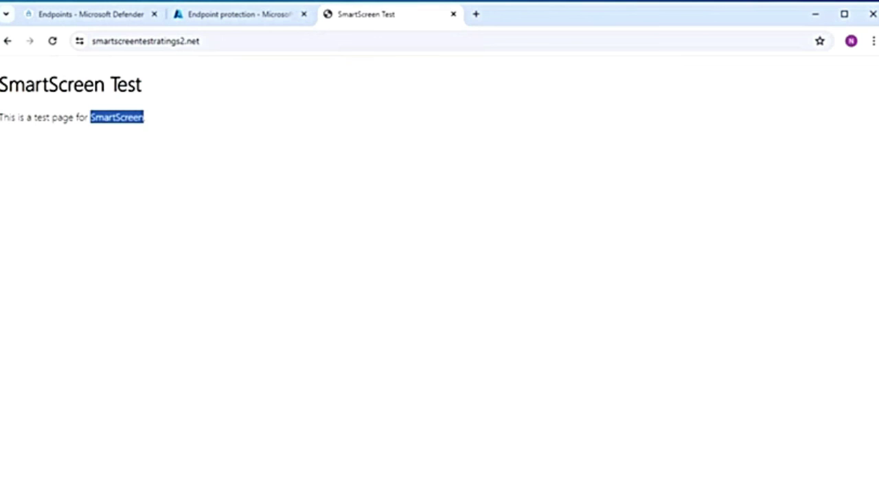
{"action": "key", "text": "ctrl+shift+Tab"}
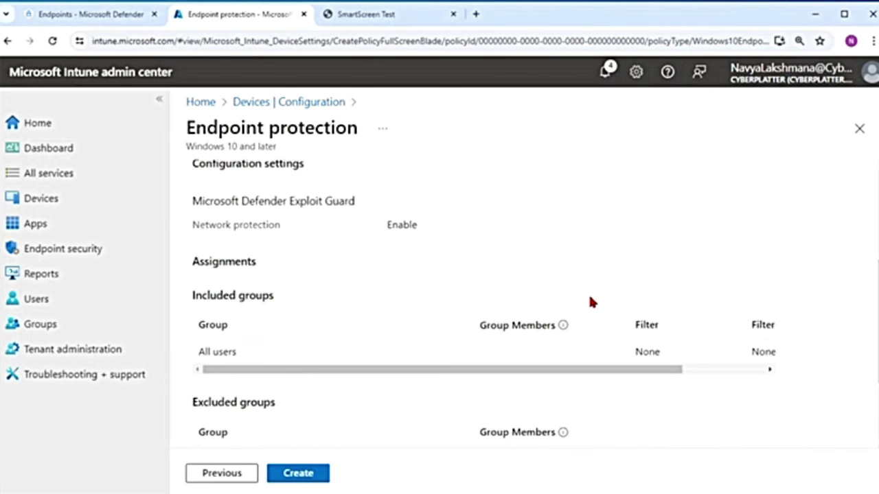